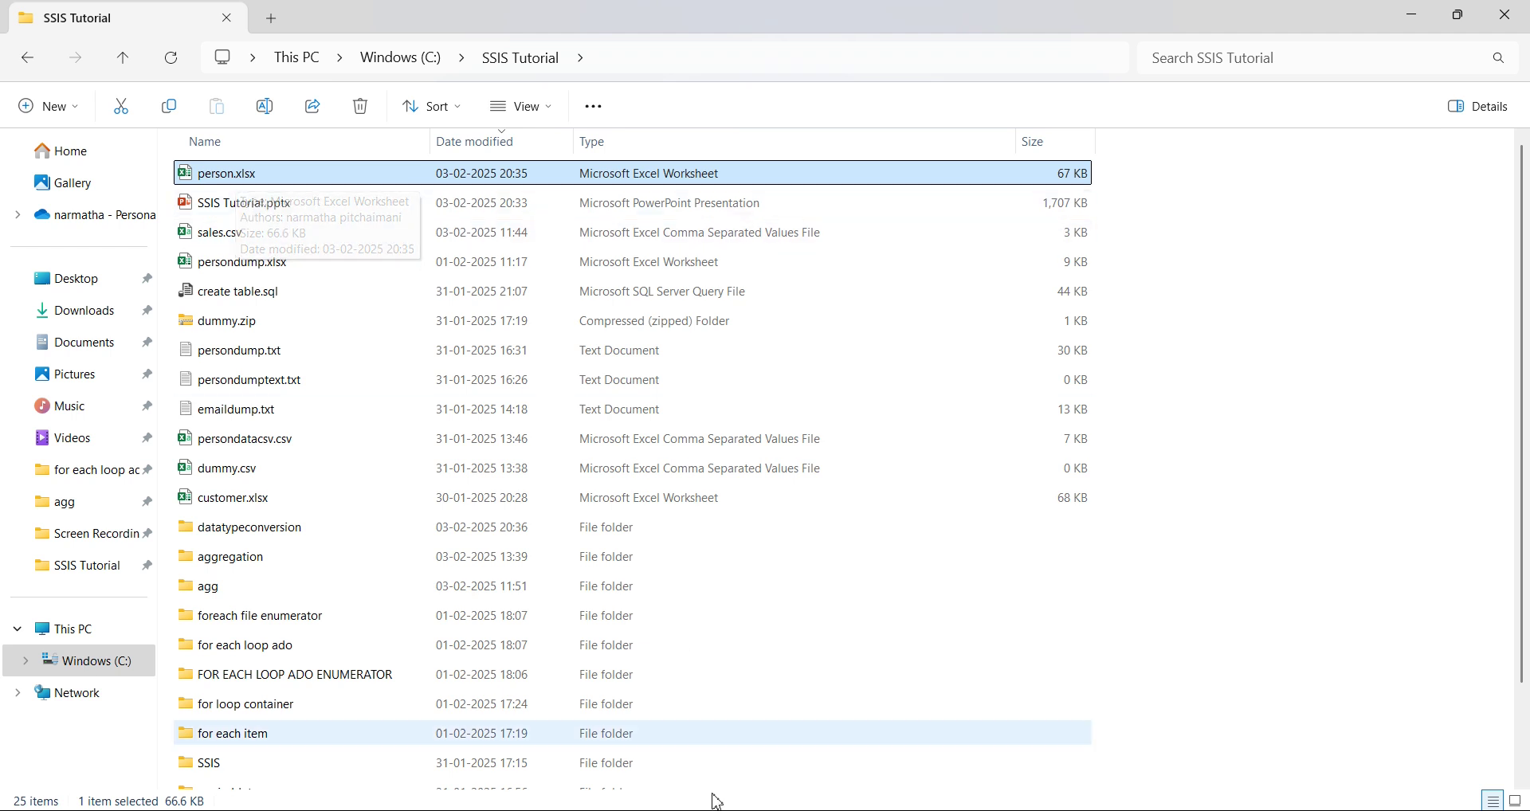
# Step: Switch to SQL Server Management Studio and examine the drop and create script for the TestingData table
pyautogui.moveTo(879, 810)
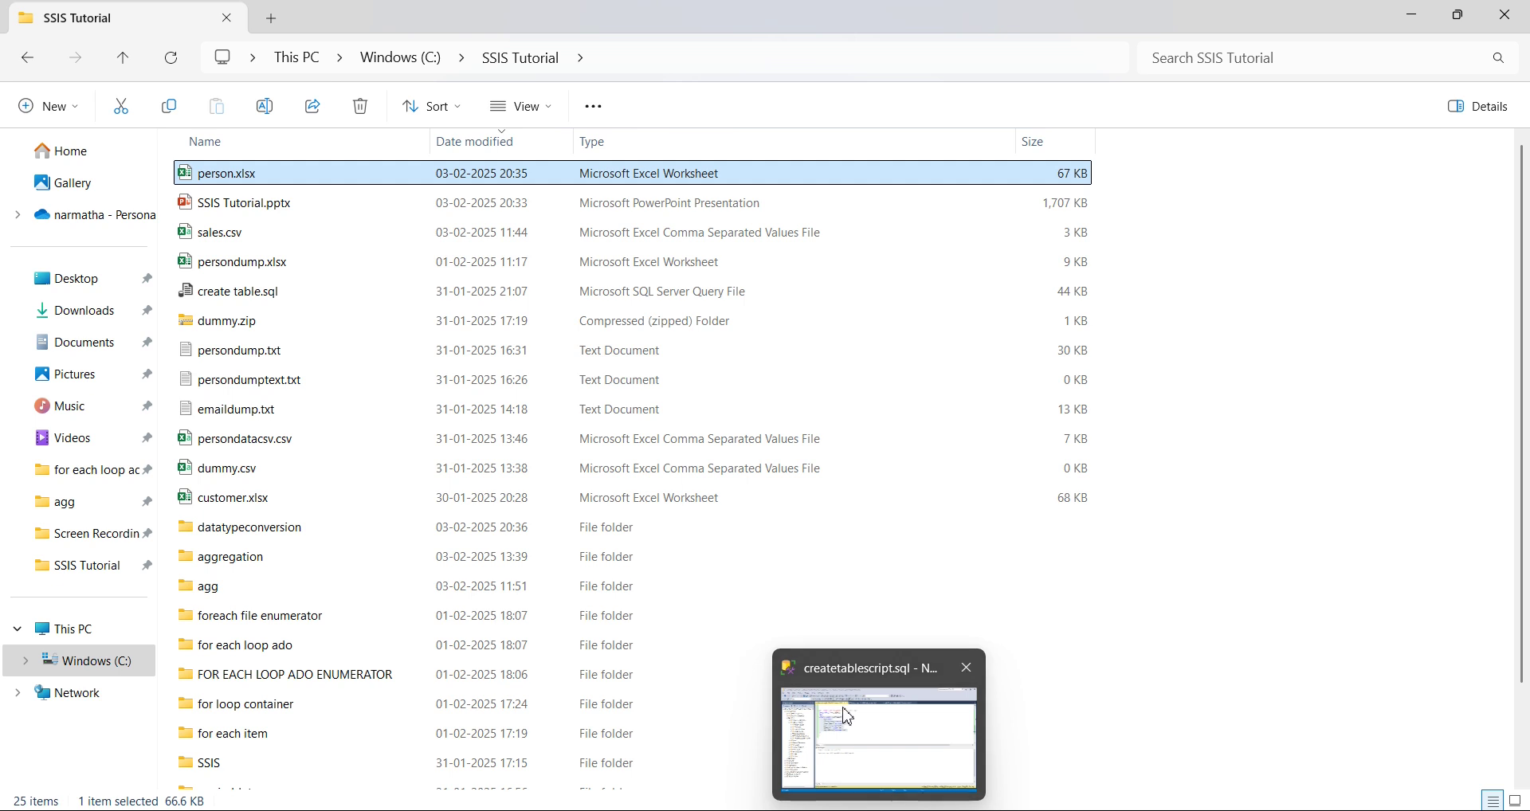
pyautogui.click(879, 741)
pyautogui.click(407, 380)
pyautogui.moveTo(406, 380); pyautogui.dragTo(293, 200)
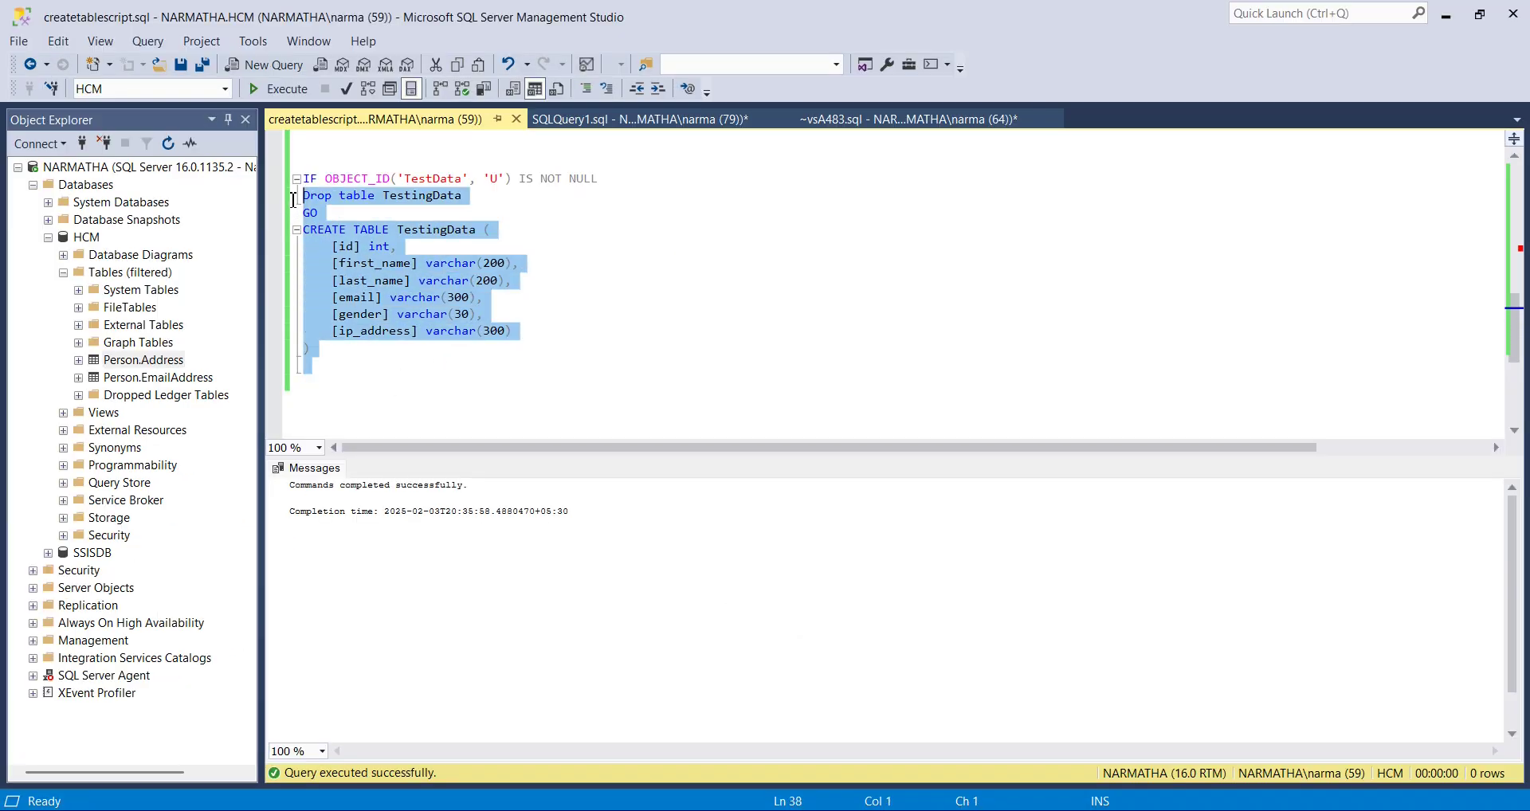
pyautogui.click(387, 313)
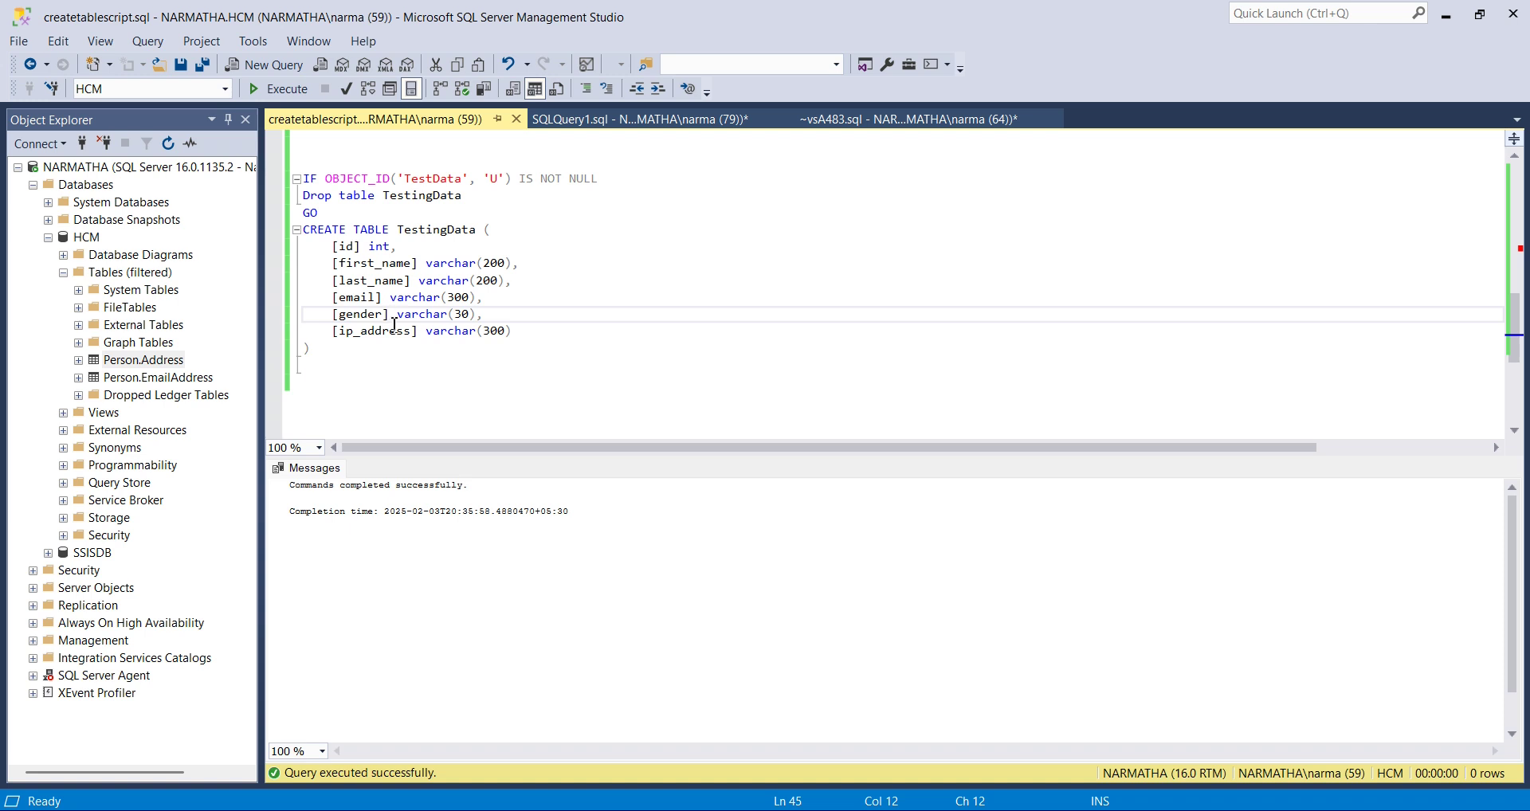
# Step: Examine the column definitions and data types in the TestingData create statement, from id through ip_address
pyautogui.click(364, 297)
pyautogui.moveTo(327, 252); pyautogui.dragTo(519, 273)
pyautogui.click(477, 300)
pyautogui.moveTo(340, 263); pyautogui.dragTo(539, 263)
pyautogui.click(363, 283)
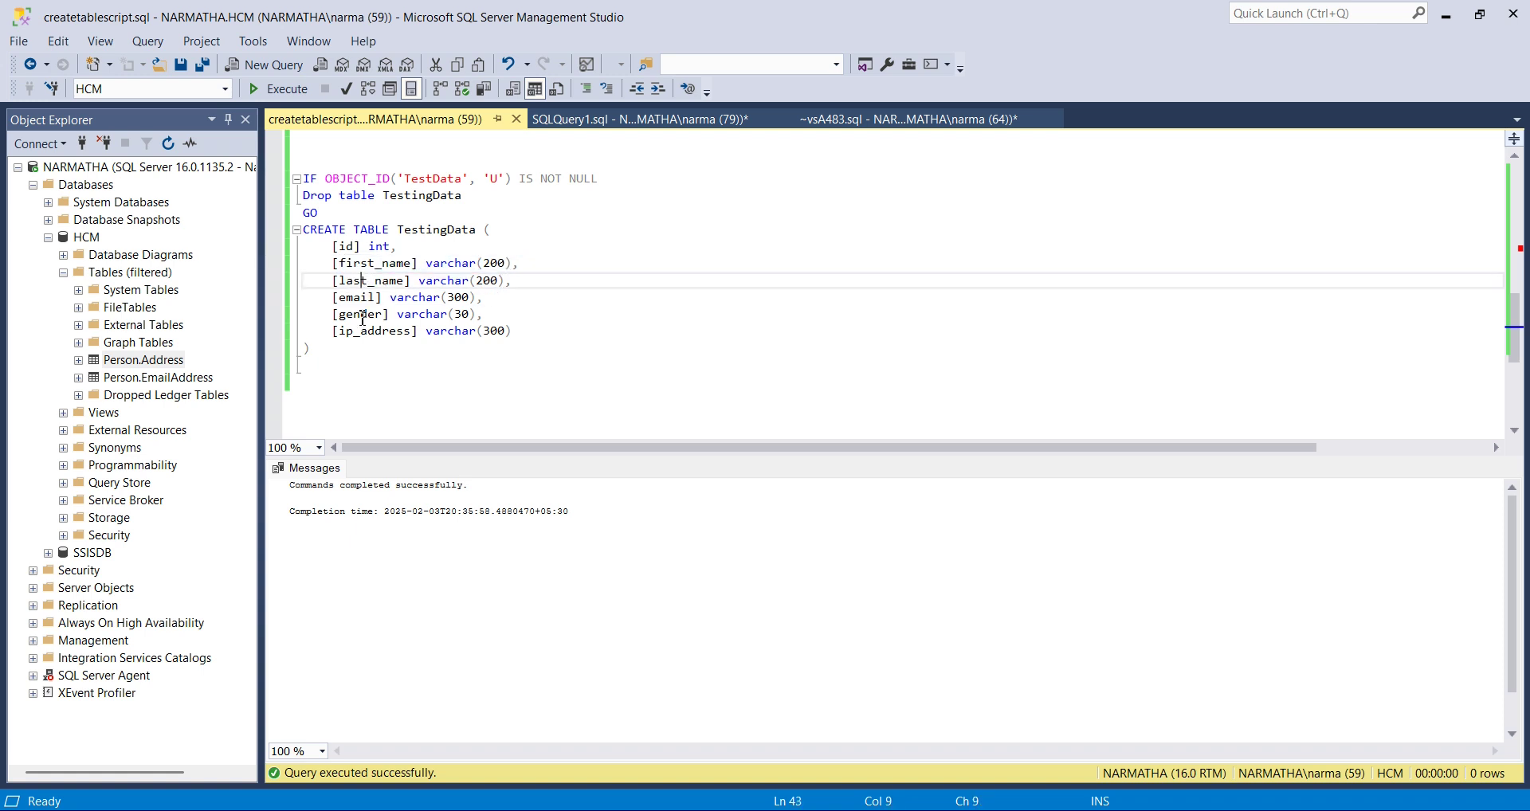
pyautogui.click(363, 316)
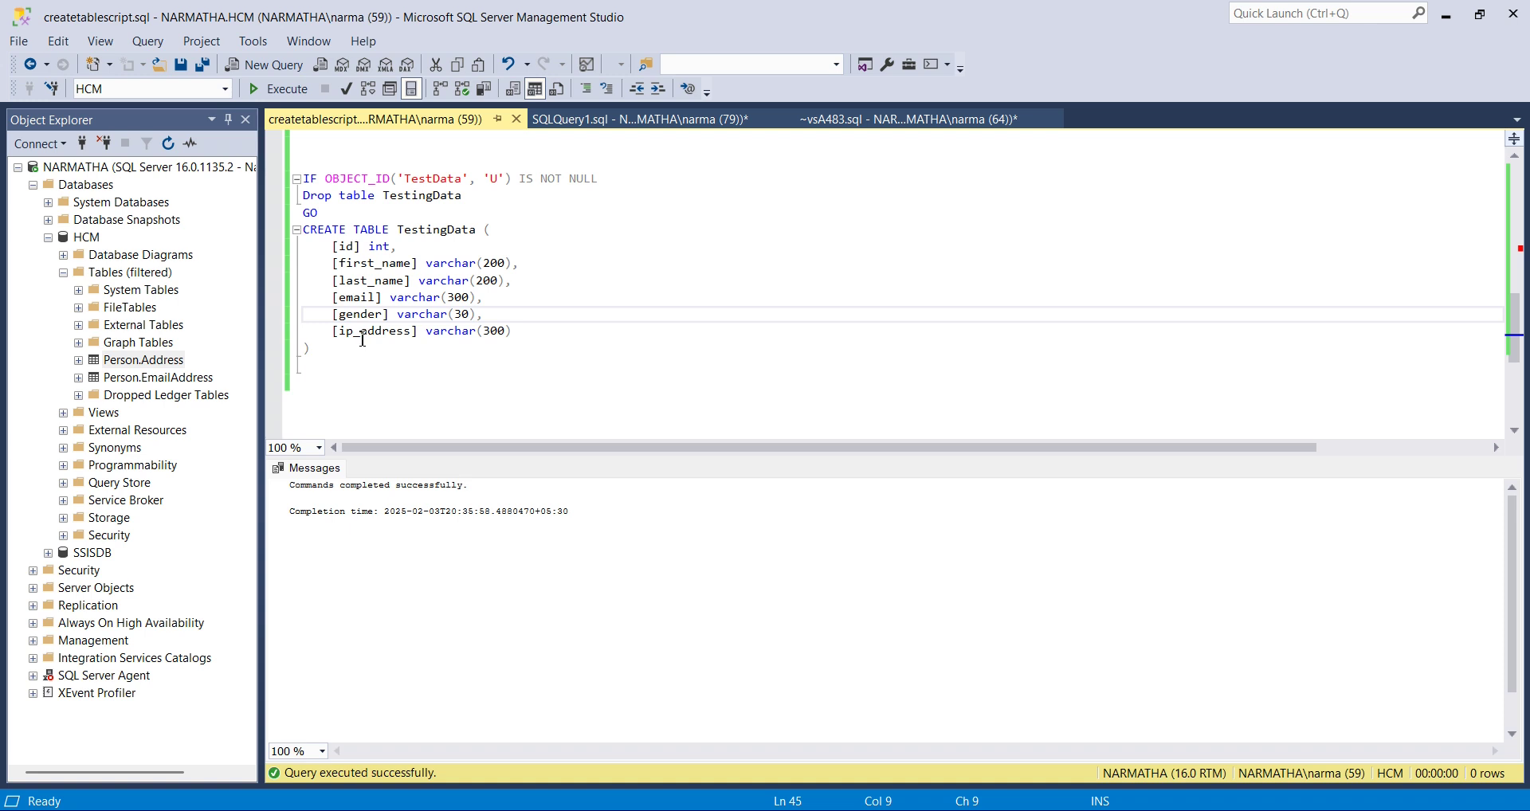
pyautogui.doubleClick(363, 333)
pyautogui.moveTo(550, 347); pyautogui.dragTo(321, 239)
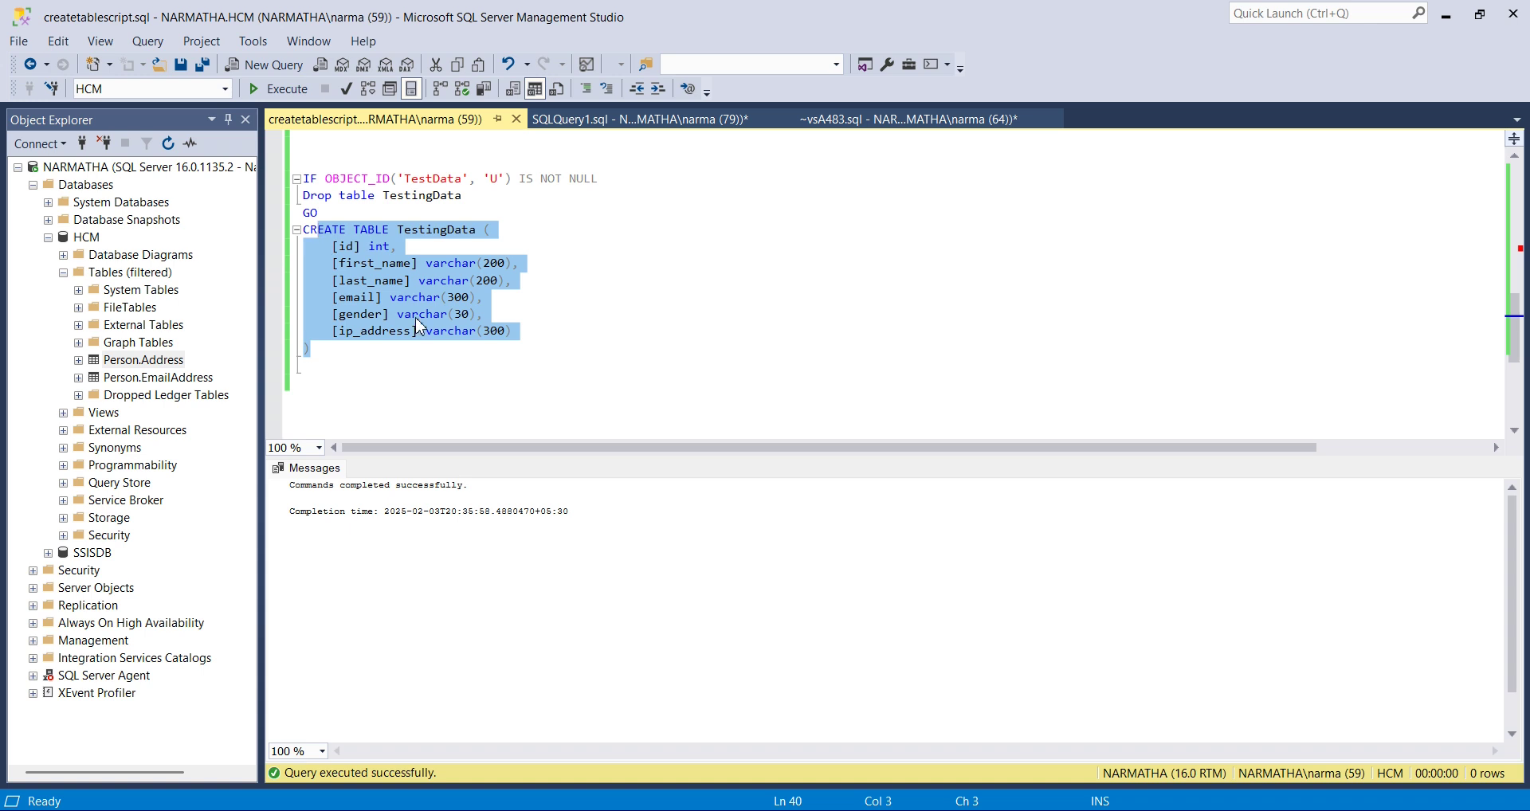
pyautogui.moveTo(523, 333); pyautogui.dragTo(335, 249)
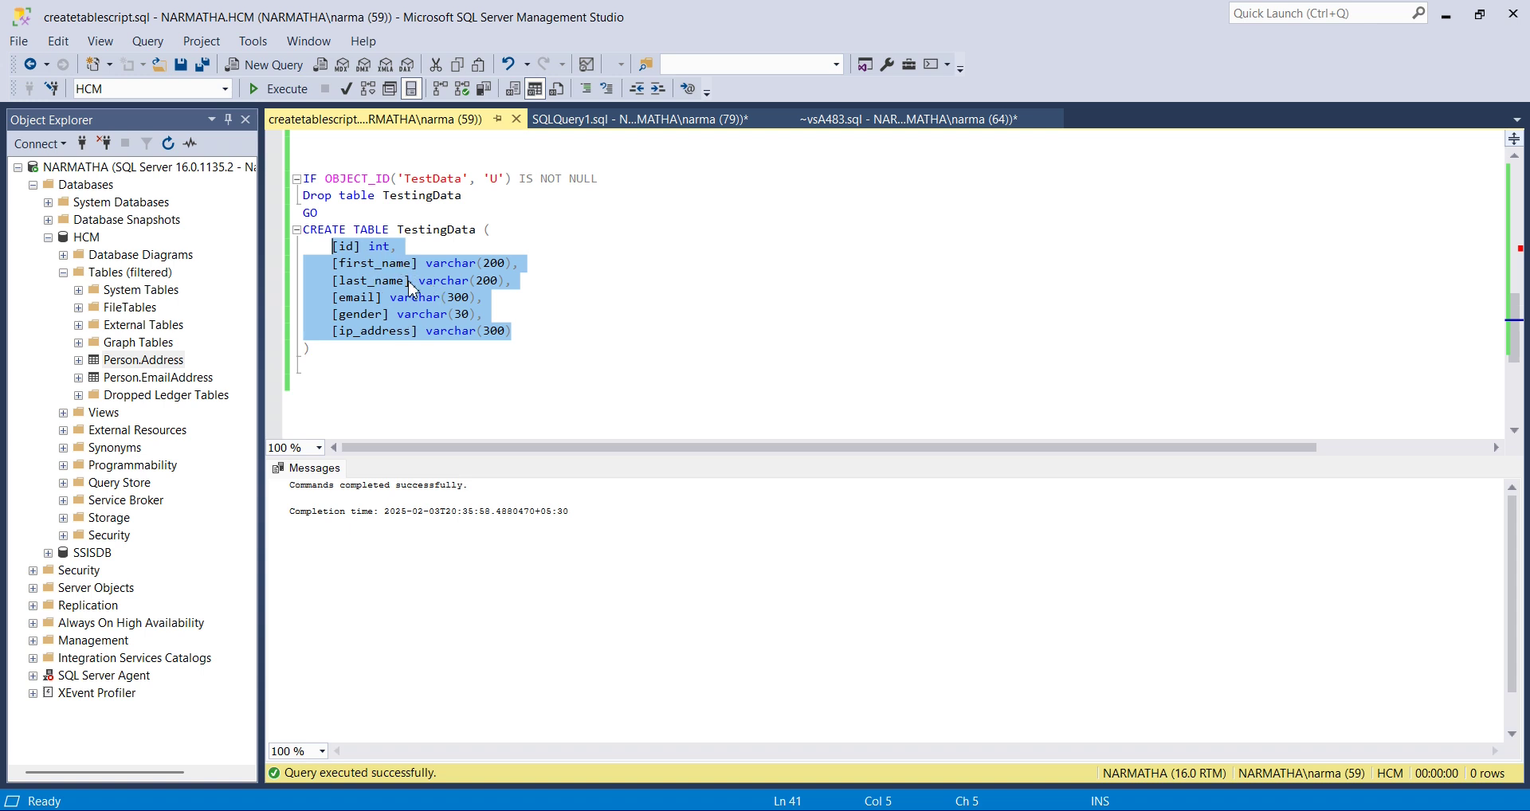
pyautogui.click(392, 360)
pyautogui.moveTo(335, 262); pyautogui.dragTo(585, 330)
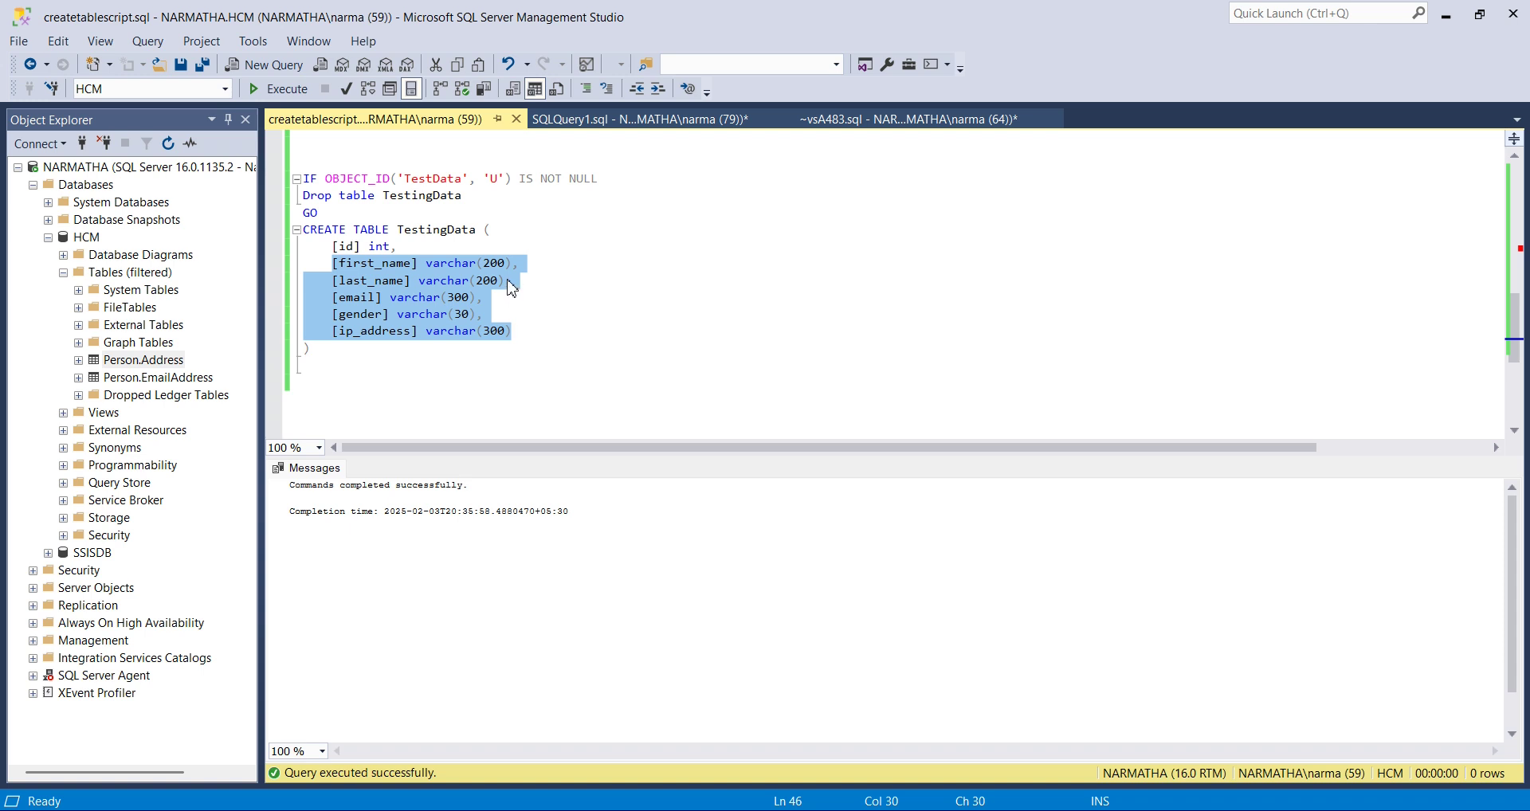
pyautogui.click(472, 331)
pyautogui.moveTo(333, 264); pyautogui.dragTo(304, 229)
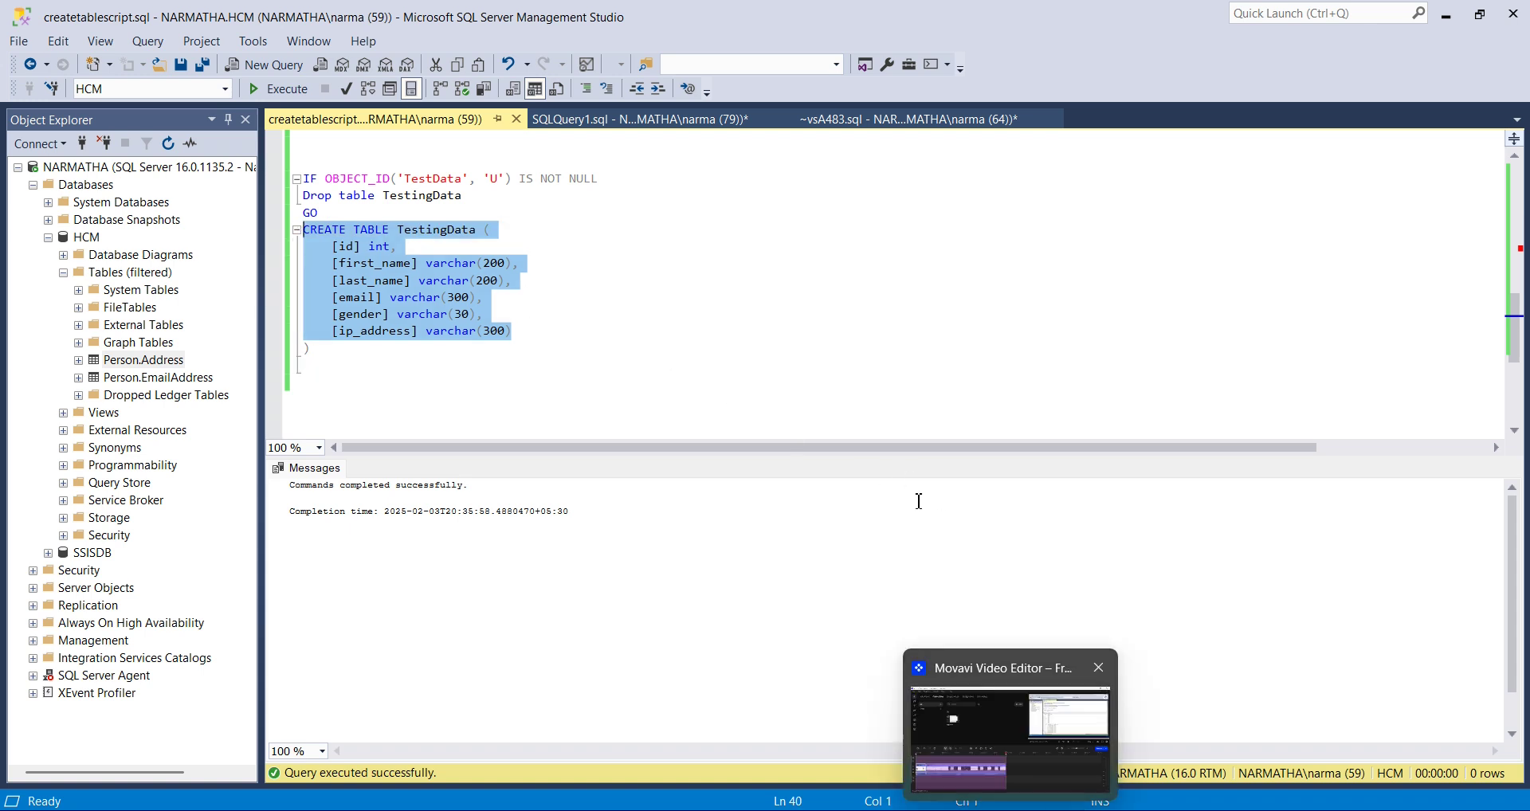
# Step: Switch to Visual Studio, add a new SSIS package to the SSIS Tutorial project and open it in the designer
pyautogui.click(869, 716)
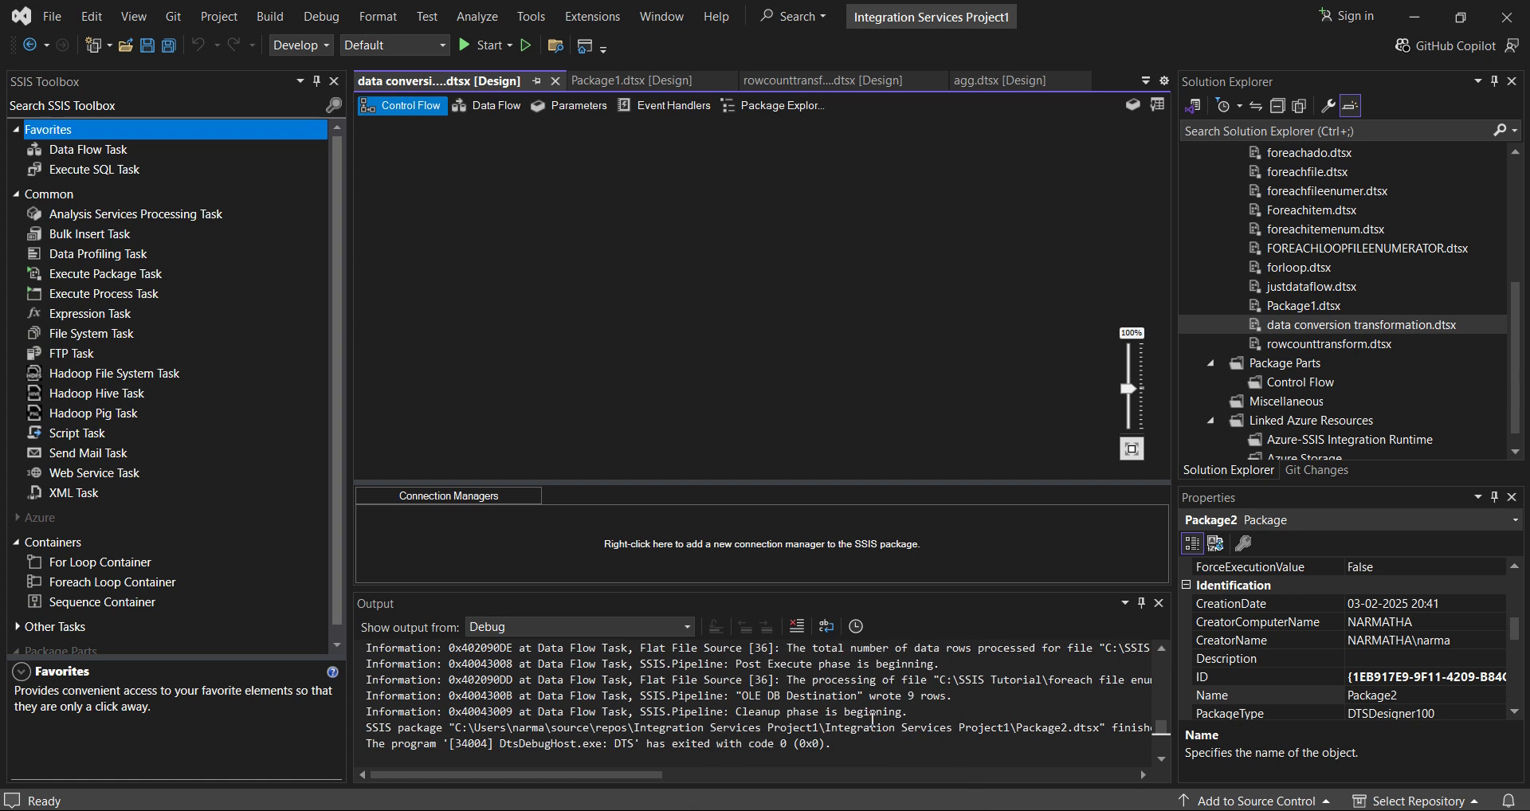
pyautogui.scroll(5, 1312, 290)
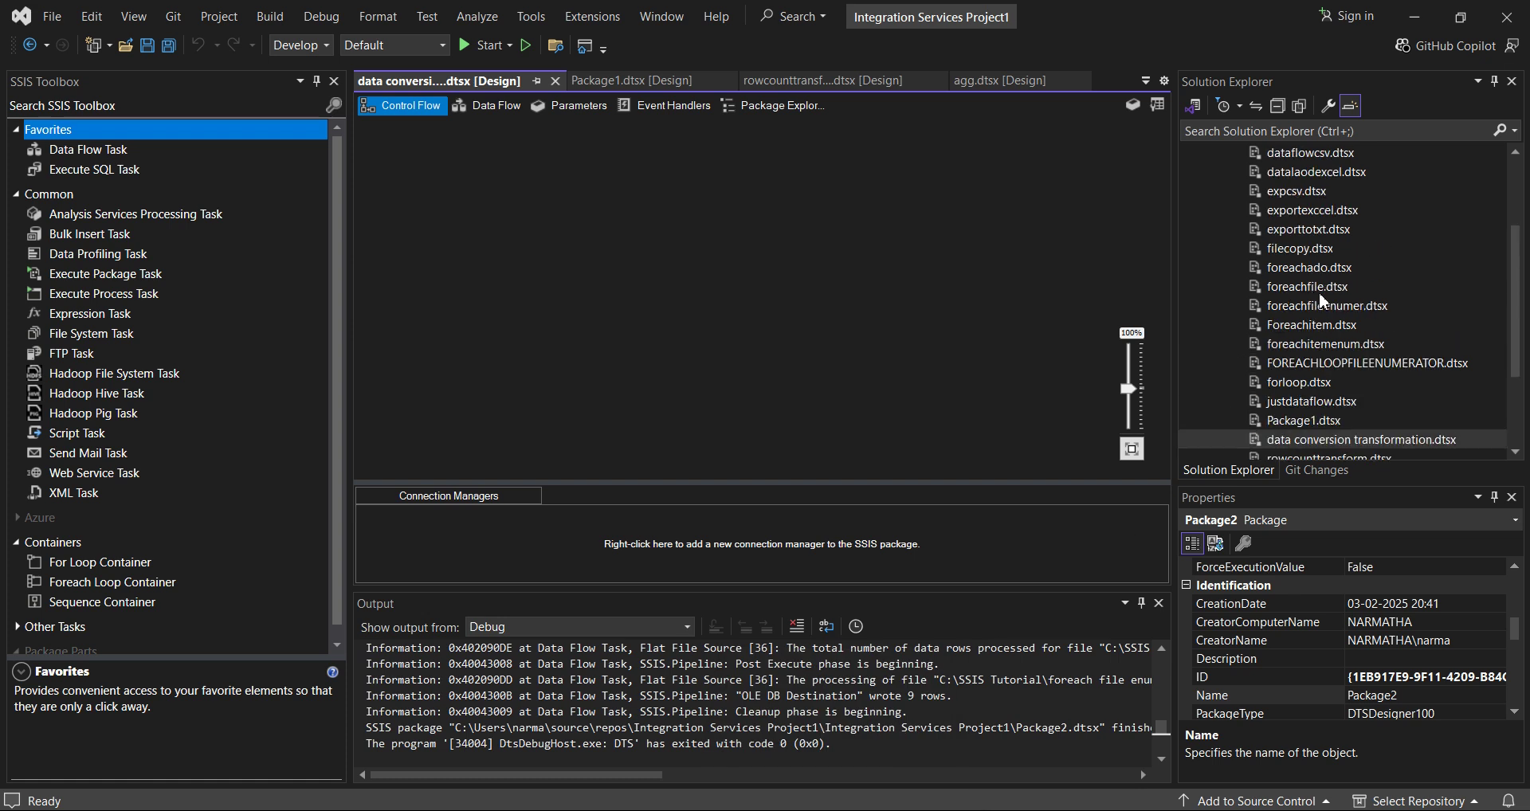
pyautogui.click(1286, 229)
pyautogui.rightClick(1294, 227)
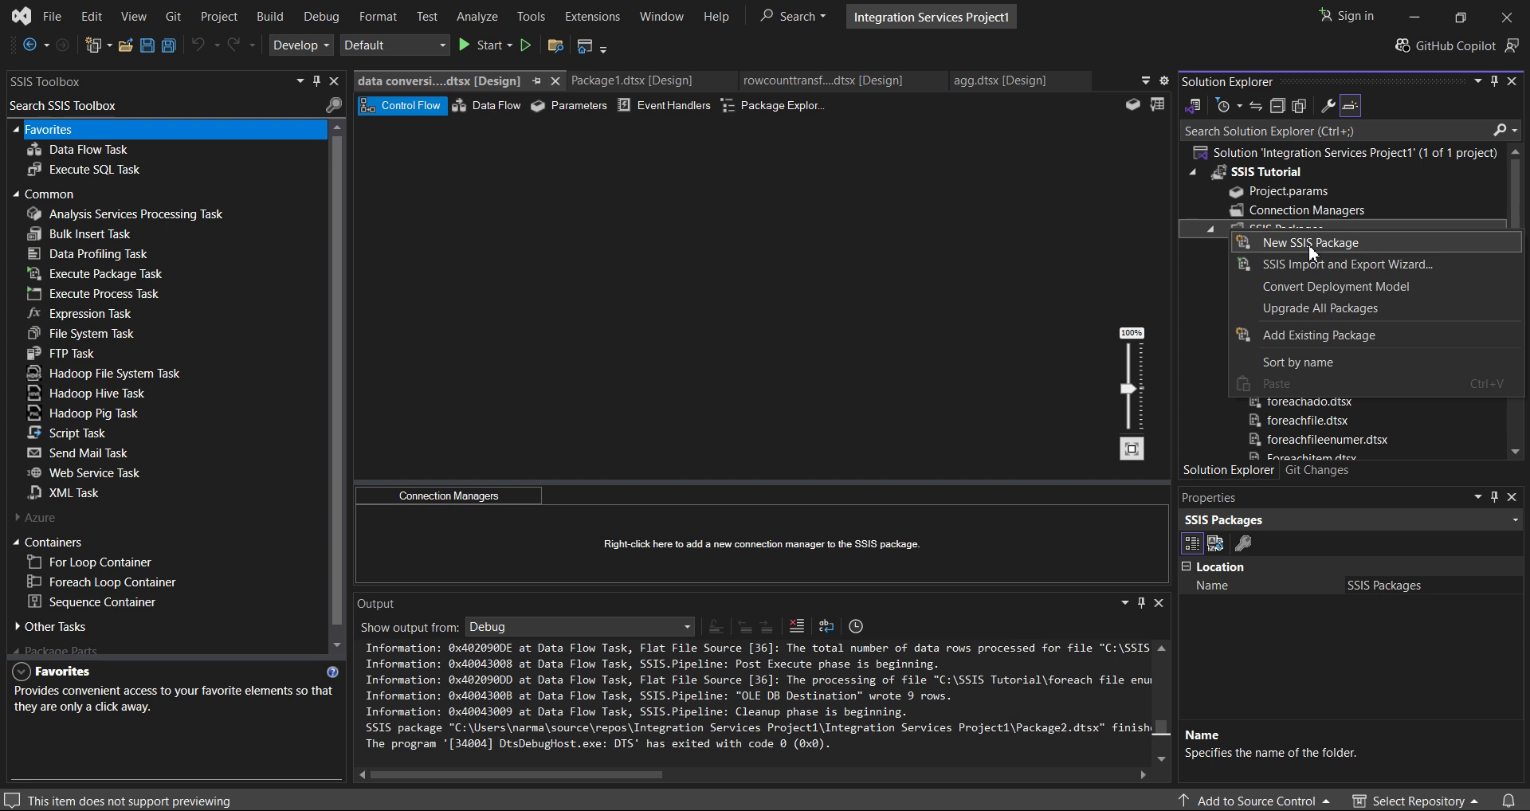
pyautogui.click(1309, 244)
pyautogui.scroll(-4, 1321, 381)
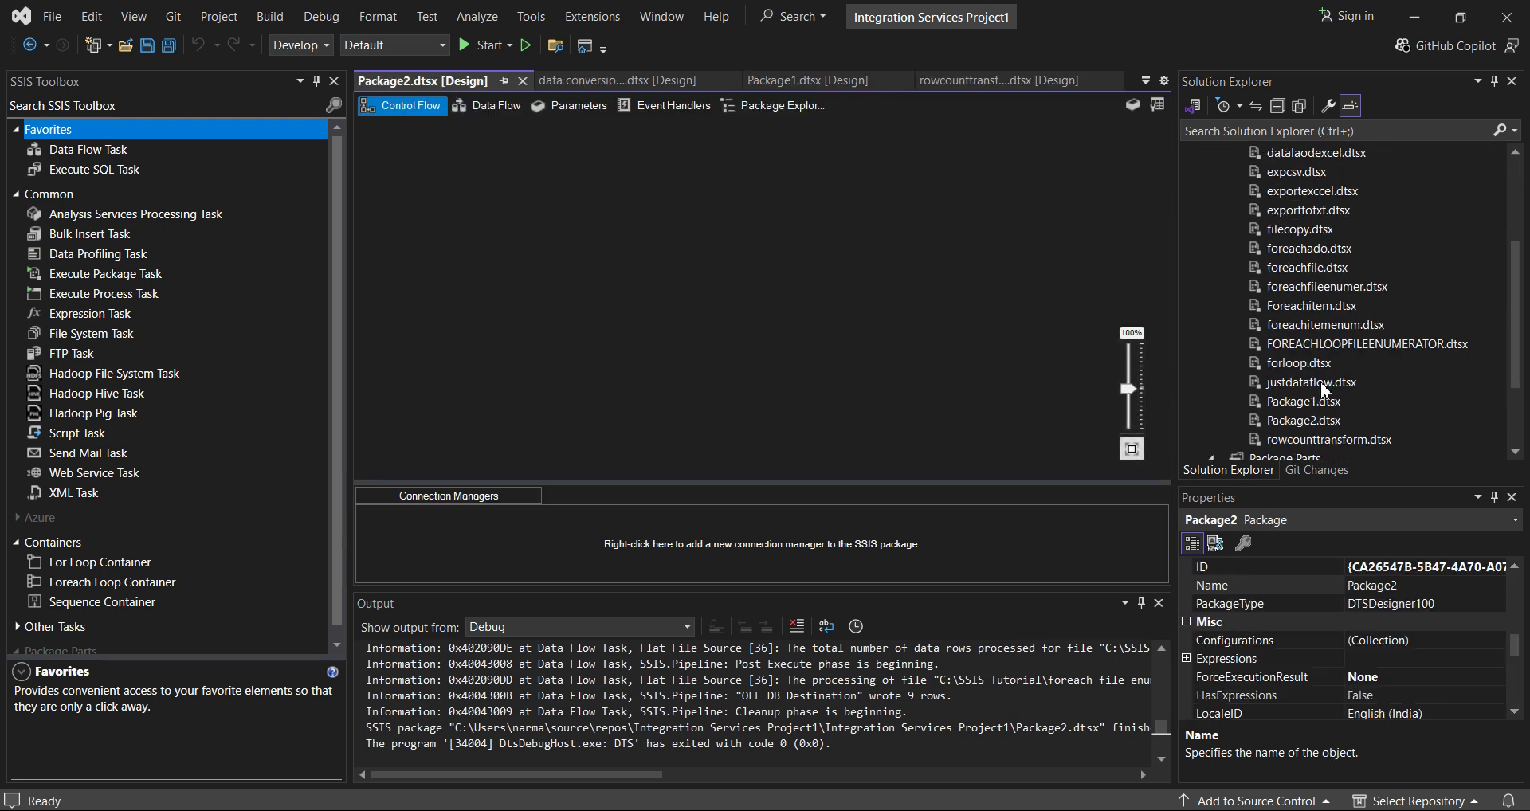
pyautogui.click(1312, 363)
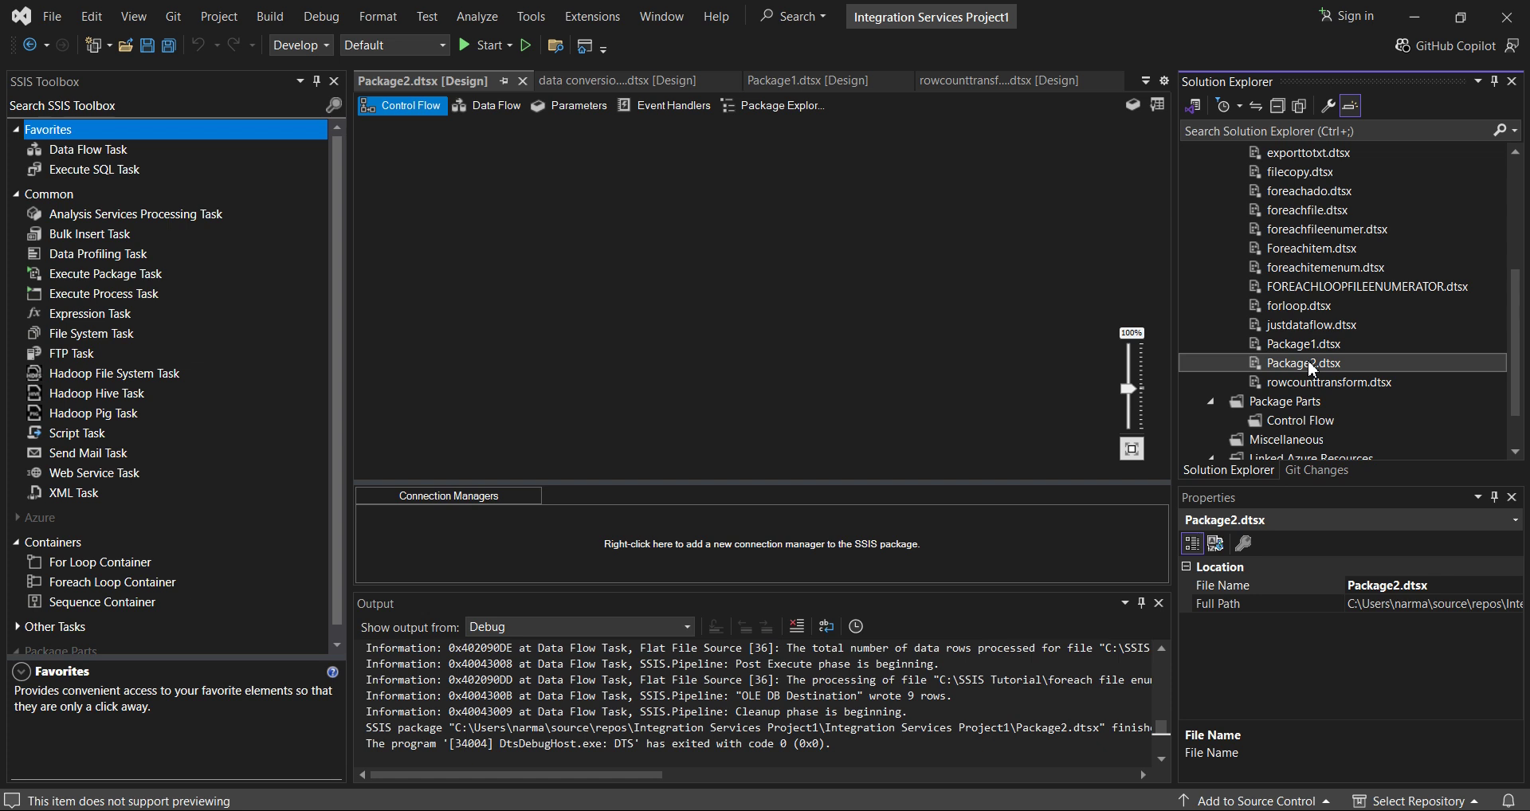
pyautogui.rightClick(1308, 361)
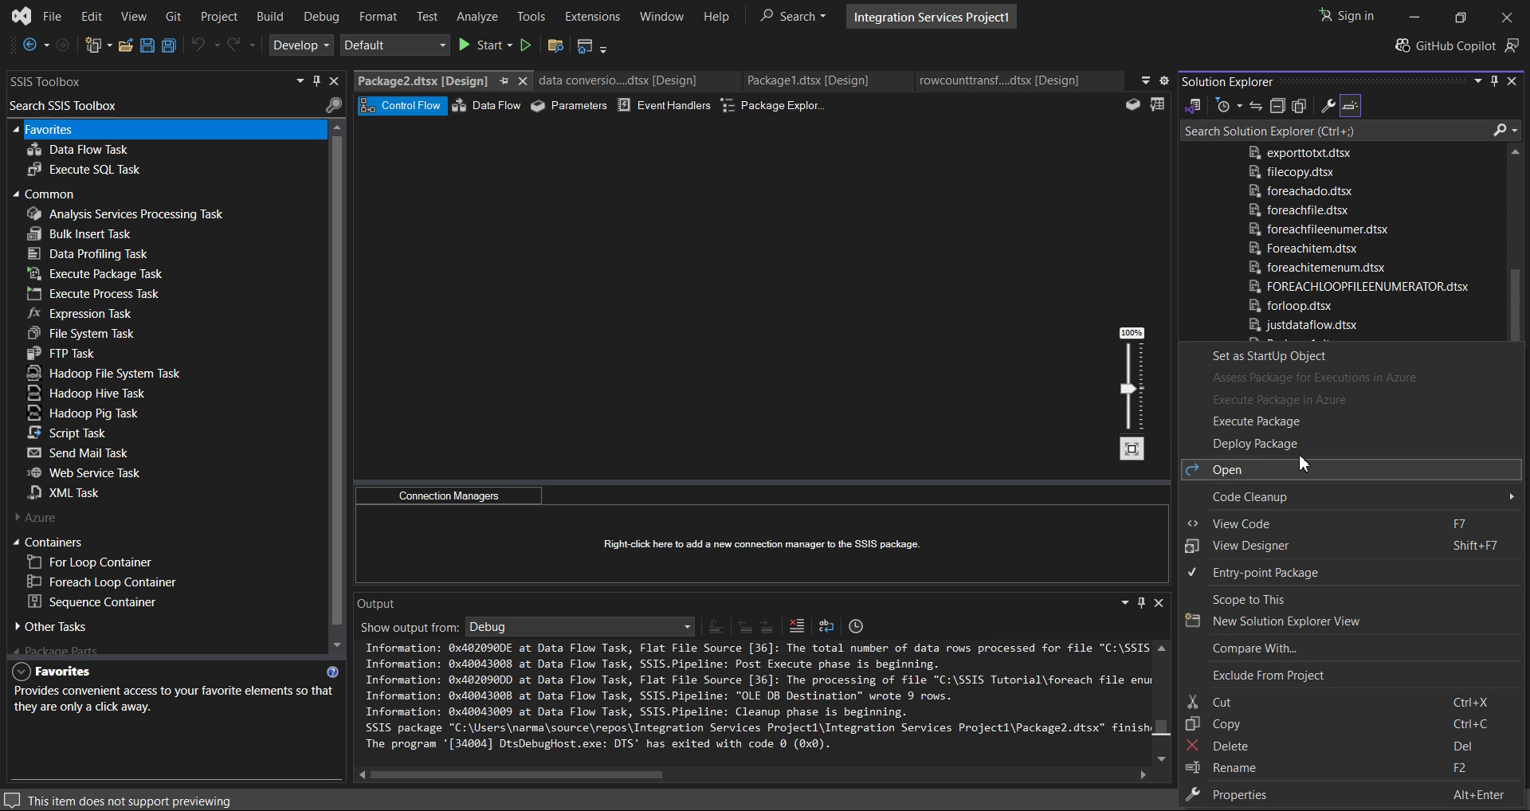
pyautogui.click(1250, 469)
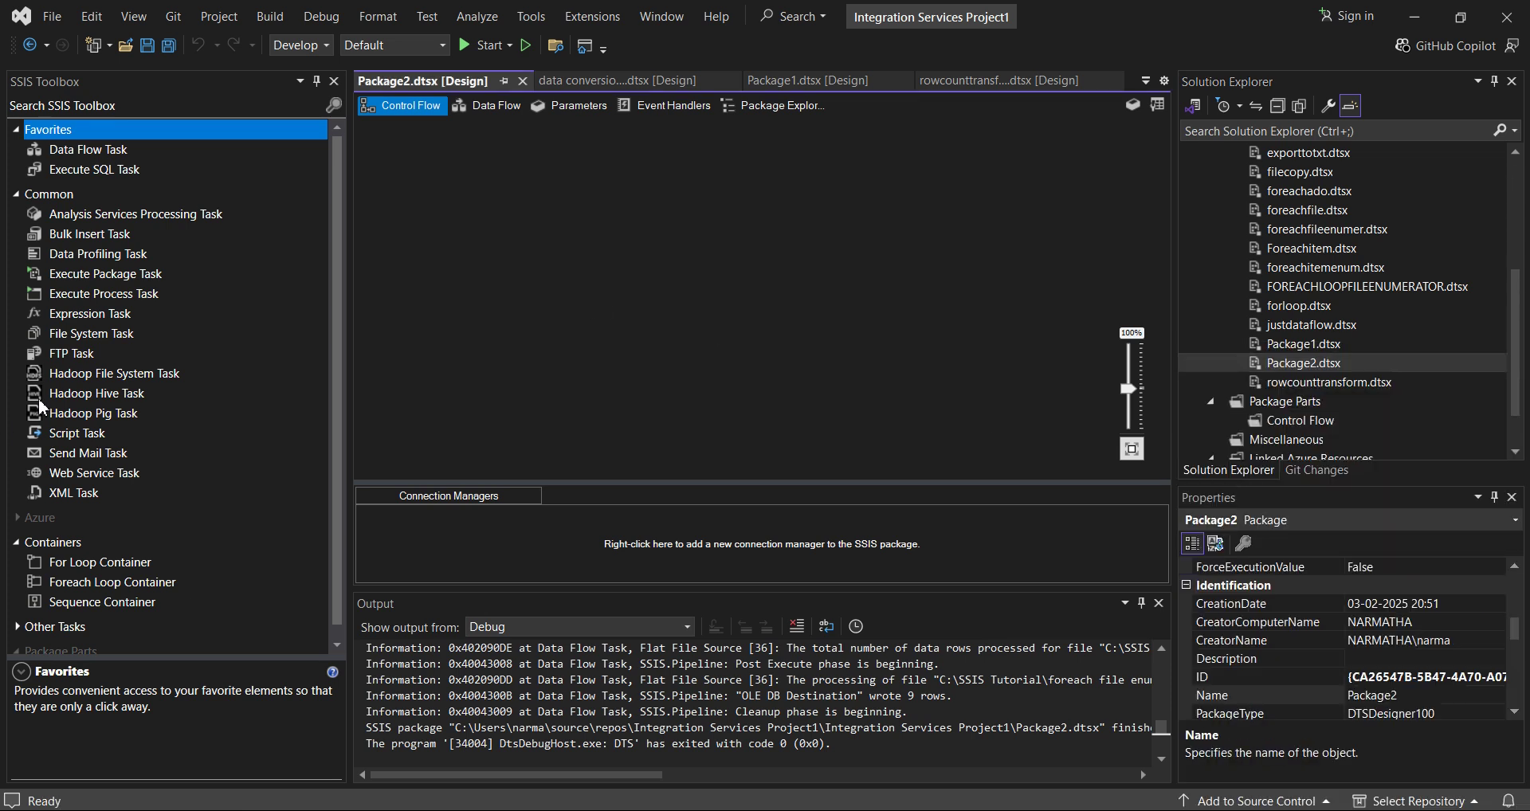
# Step: Add a Data Flow Task to the new package's control flow and open its data flow
pyautogui.scroll(-1, 151, 489)
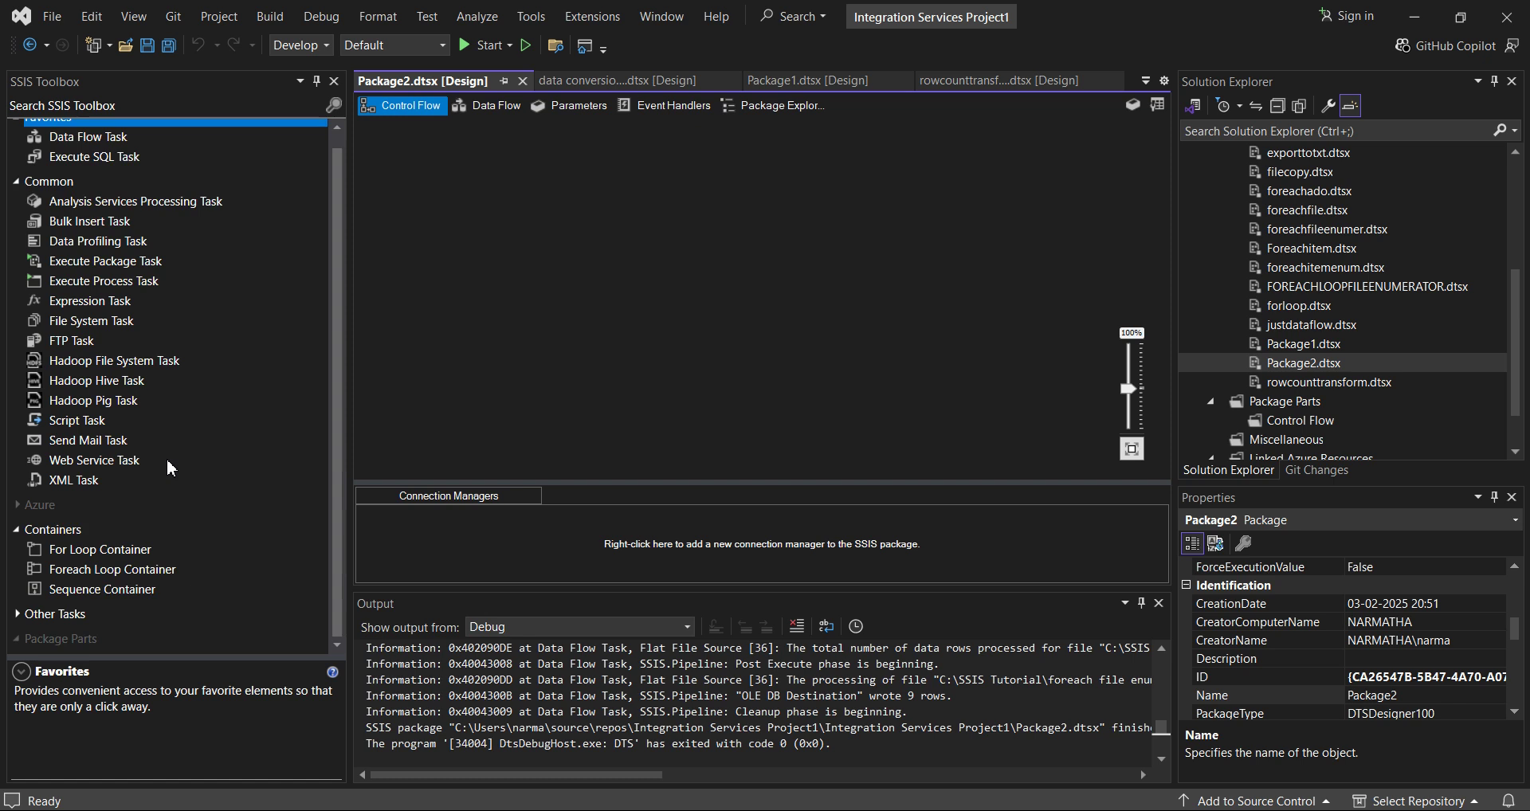
pyautogui.scroll(1, 171, 468)
pyautogui.moveTo(97, 153); pyautogui.dragTo(676, 223)
pyautogui.doubleClick(721, 251)
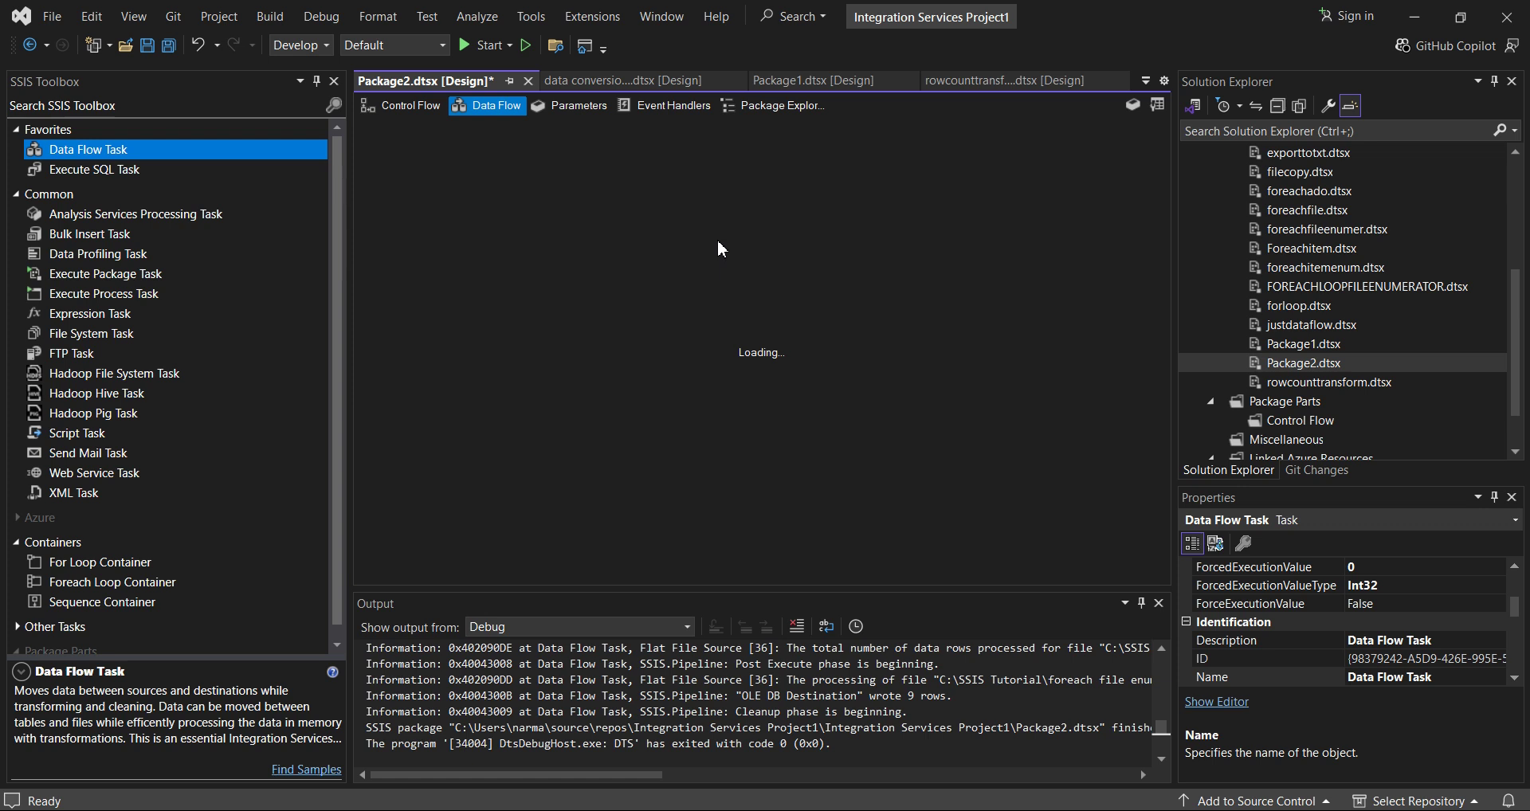
# Step: Add an Excel Source to the data flow and open it for editing
pyautogui.scroll(-7, 134, 387)
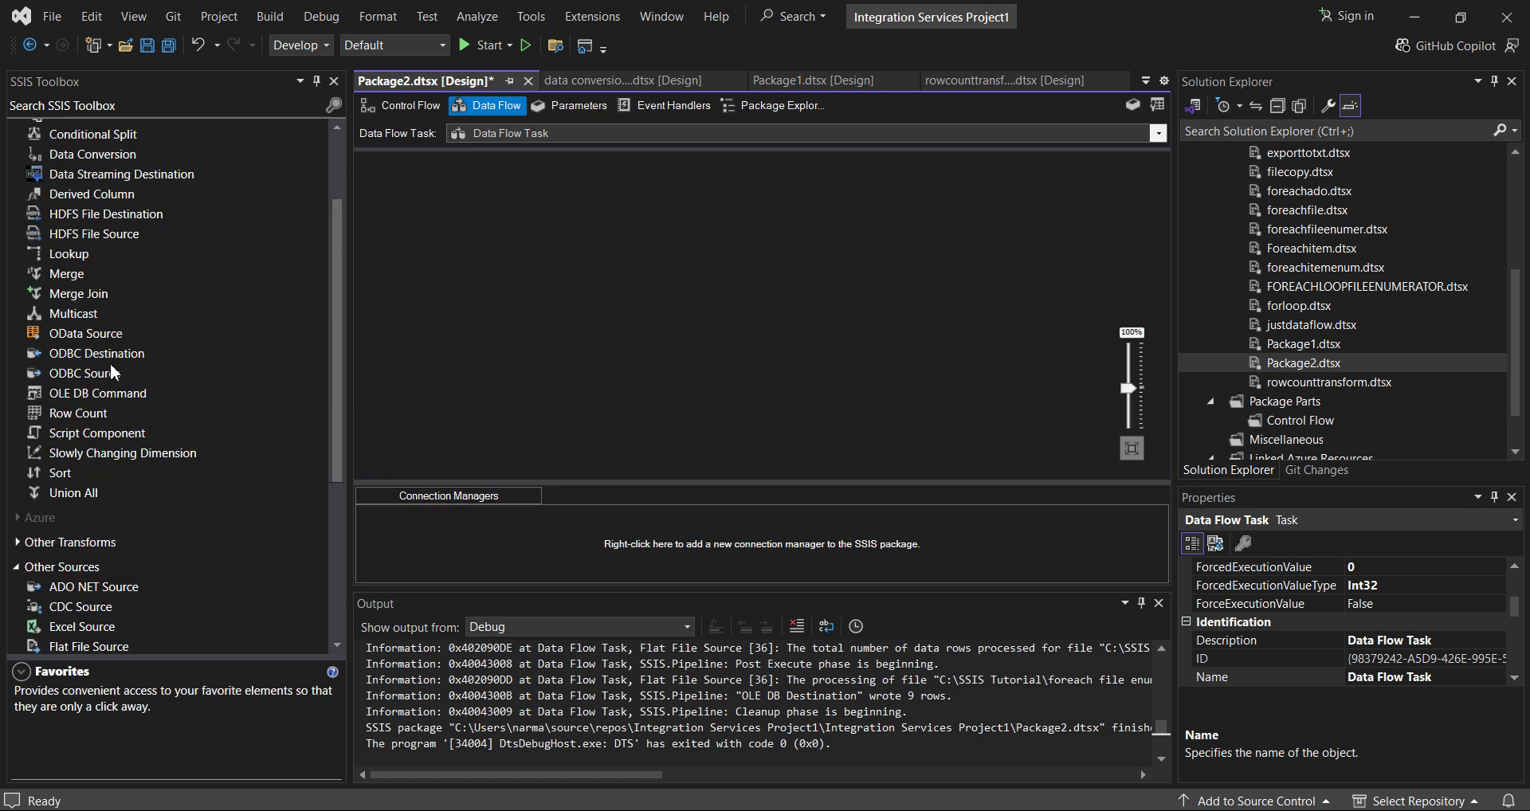
pyautogui.moveTo(94, 345); pyautogui.dragTo(510, 267)
pyautogui.doubleClick(592, 287)
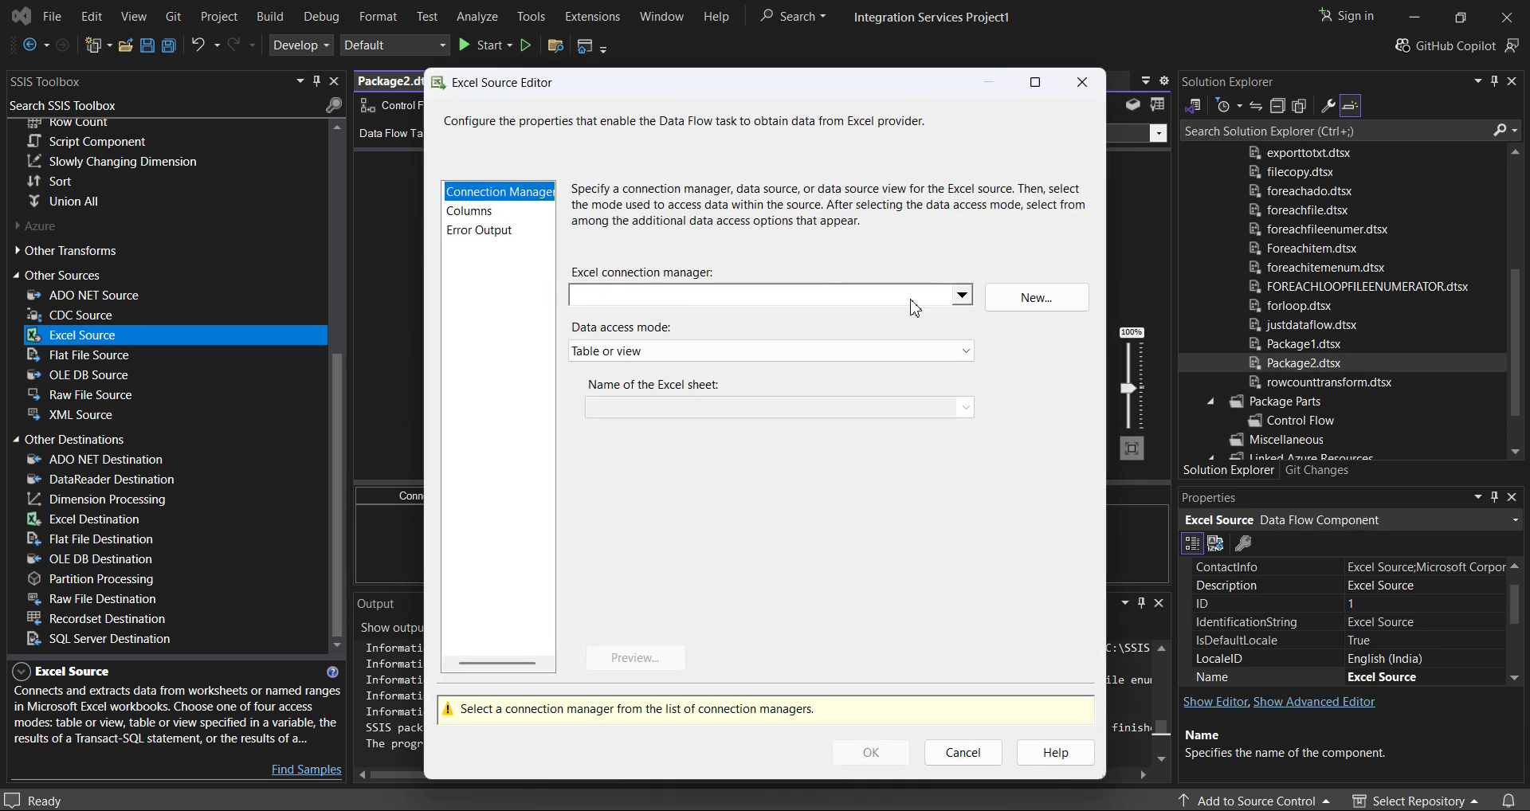
# Step: Create a new Excel connection manager for C:\SSIS Tutorial\person.xlsx, keeping the first row as column names
pyautogui.click(1029, 299)
pyautogui.click(963, 417)
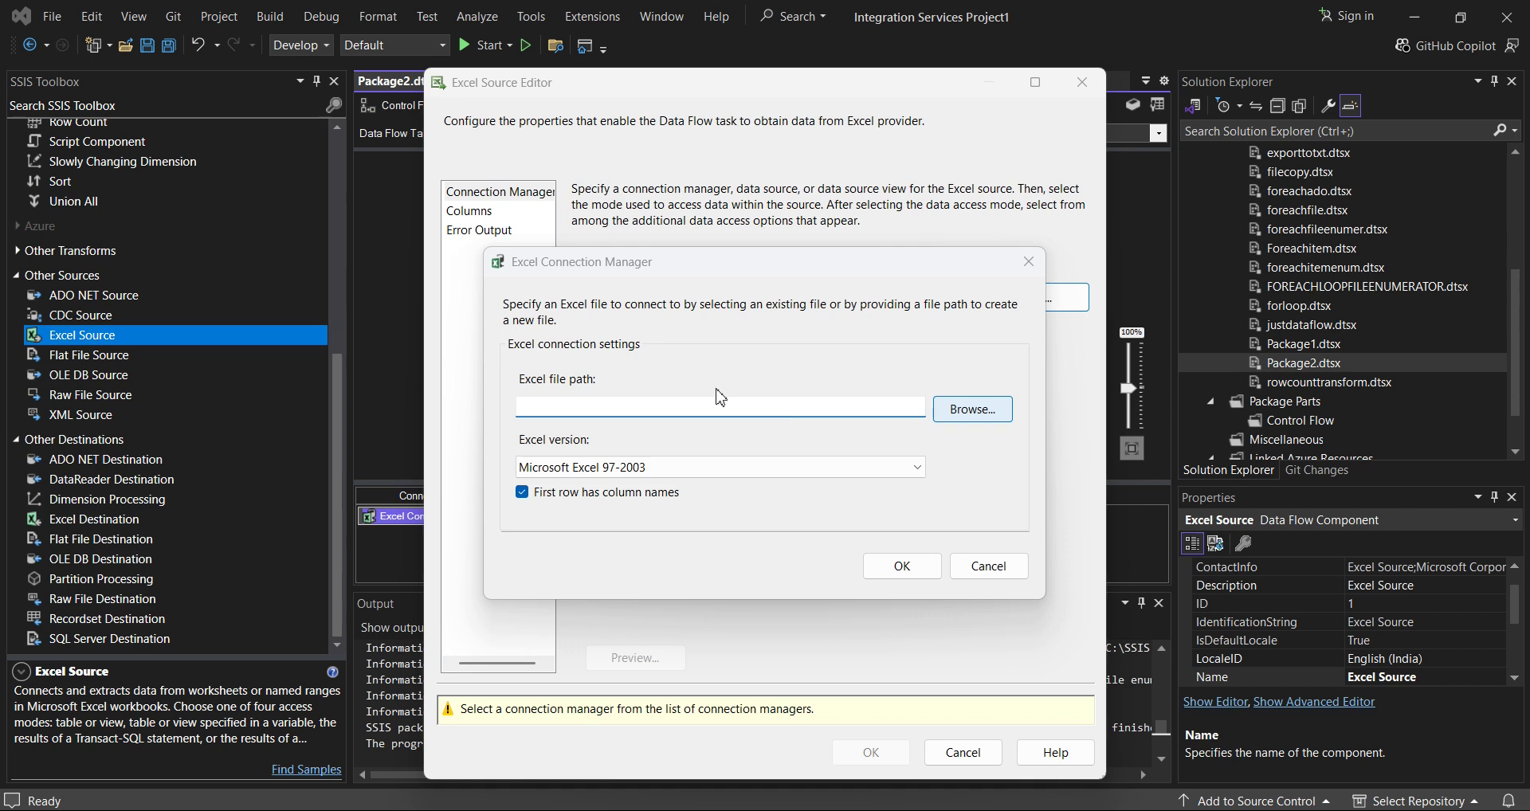
pyautogui.click(737, 335)
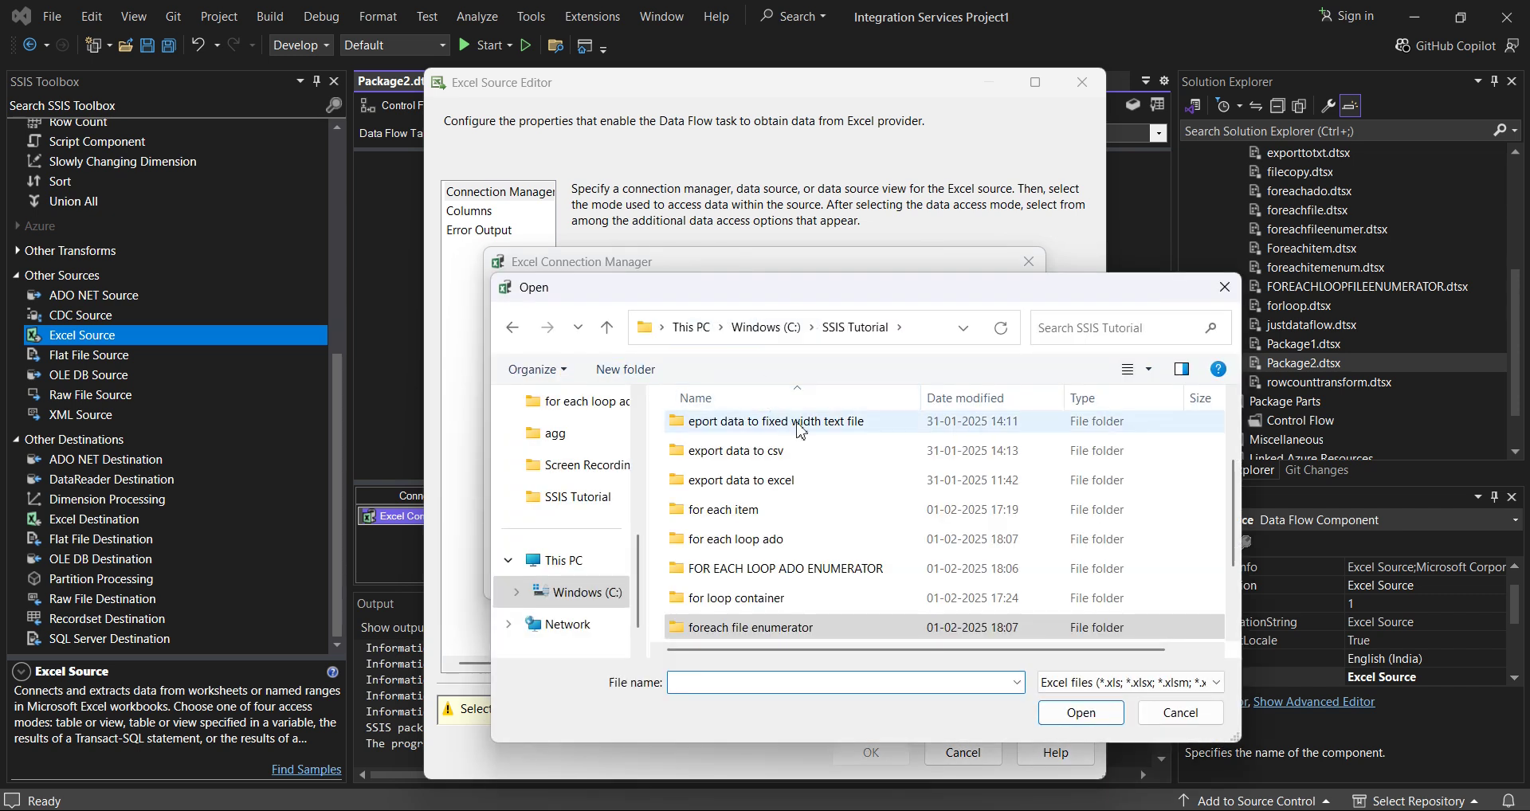
pyautogui.click(962, 399)
pyautogui.click(829, 431)
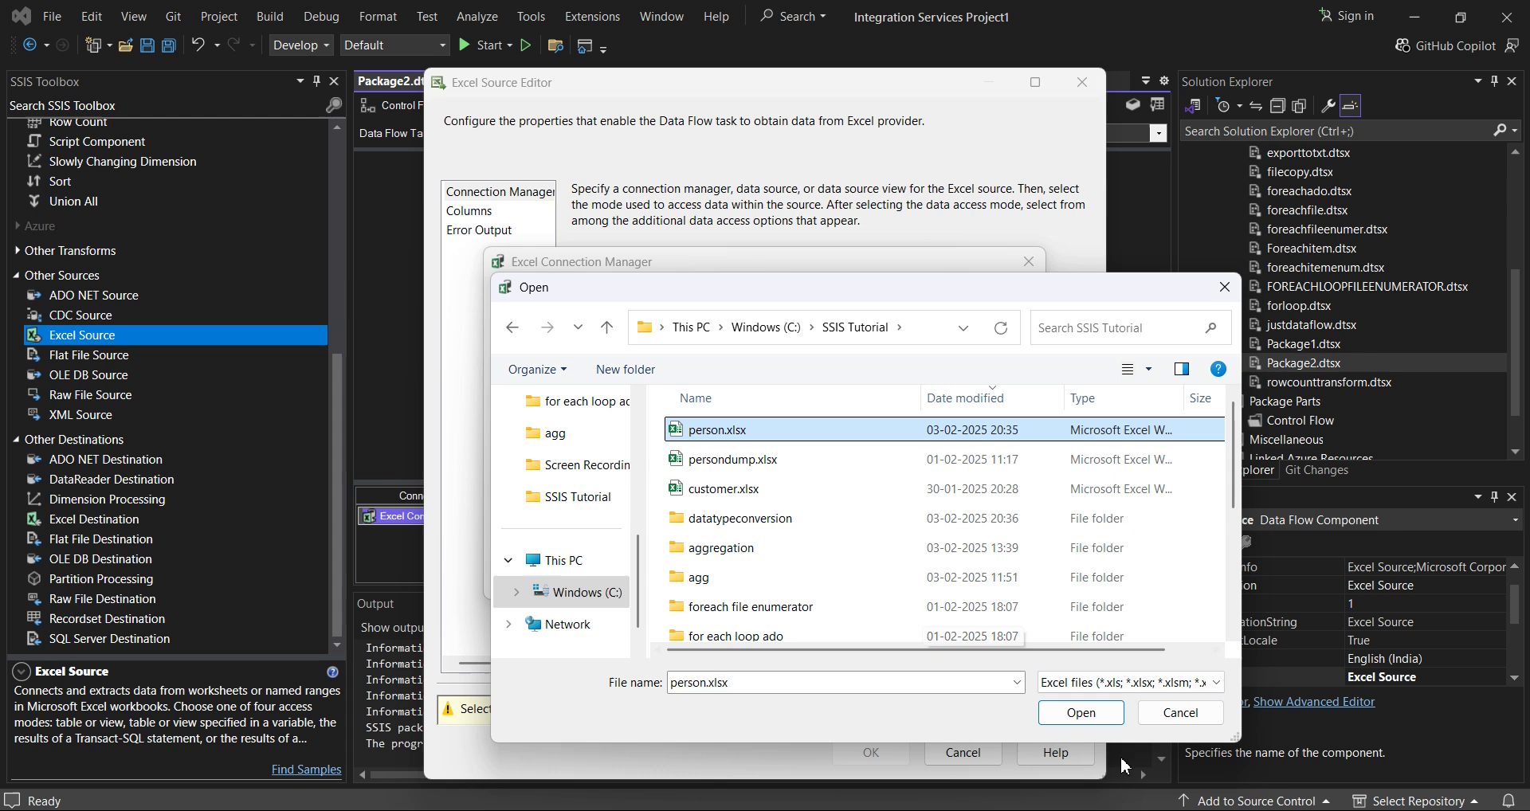
pyautogui.click(1092, 722)
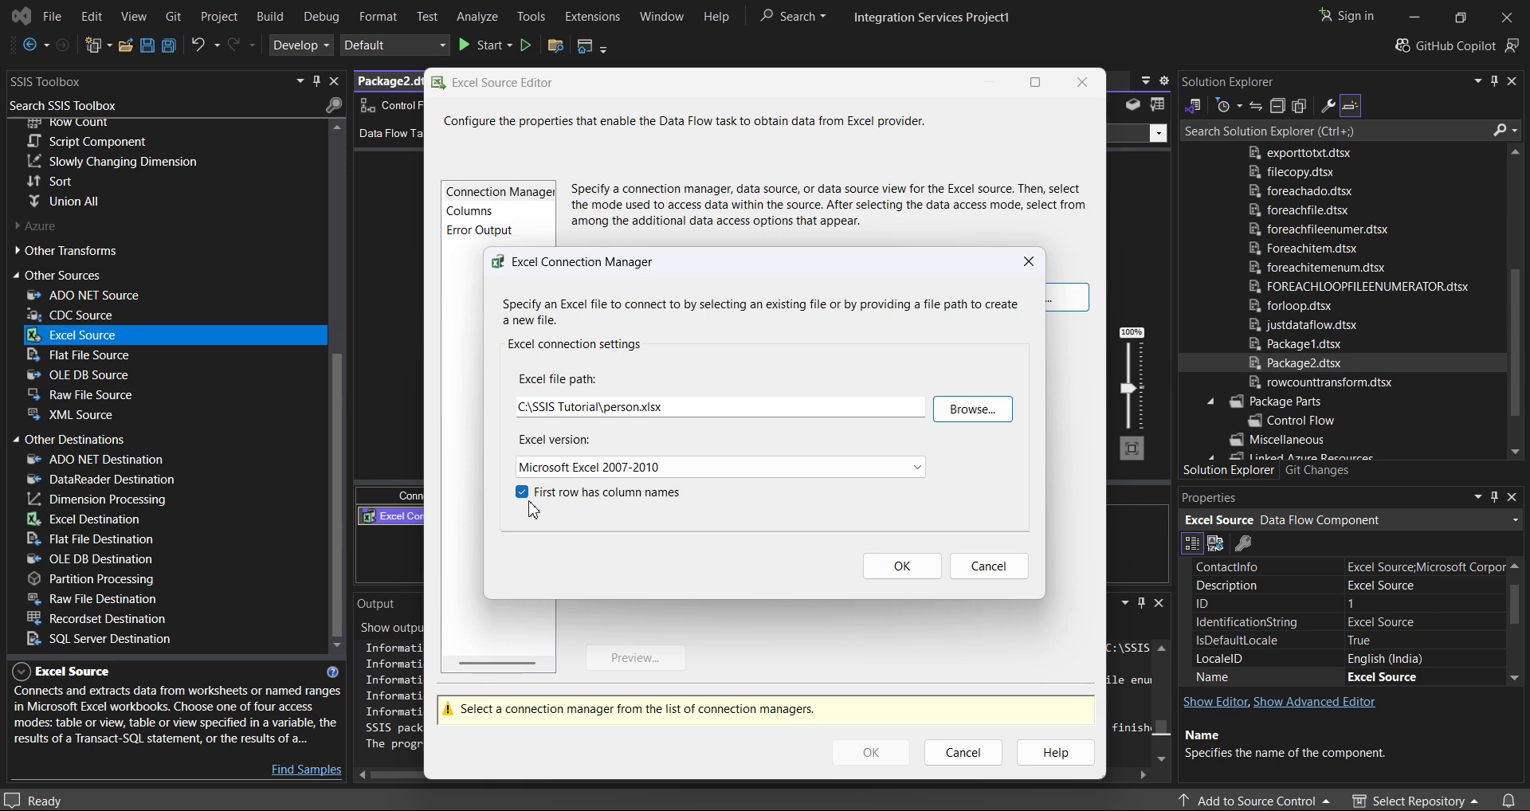
pyautogui.click(923, 571)
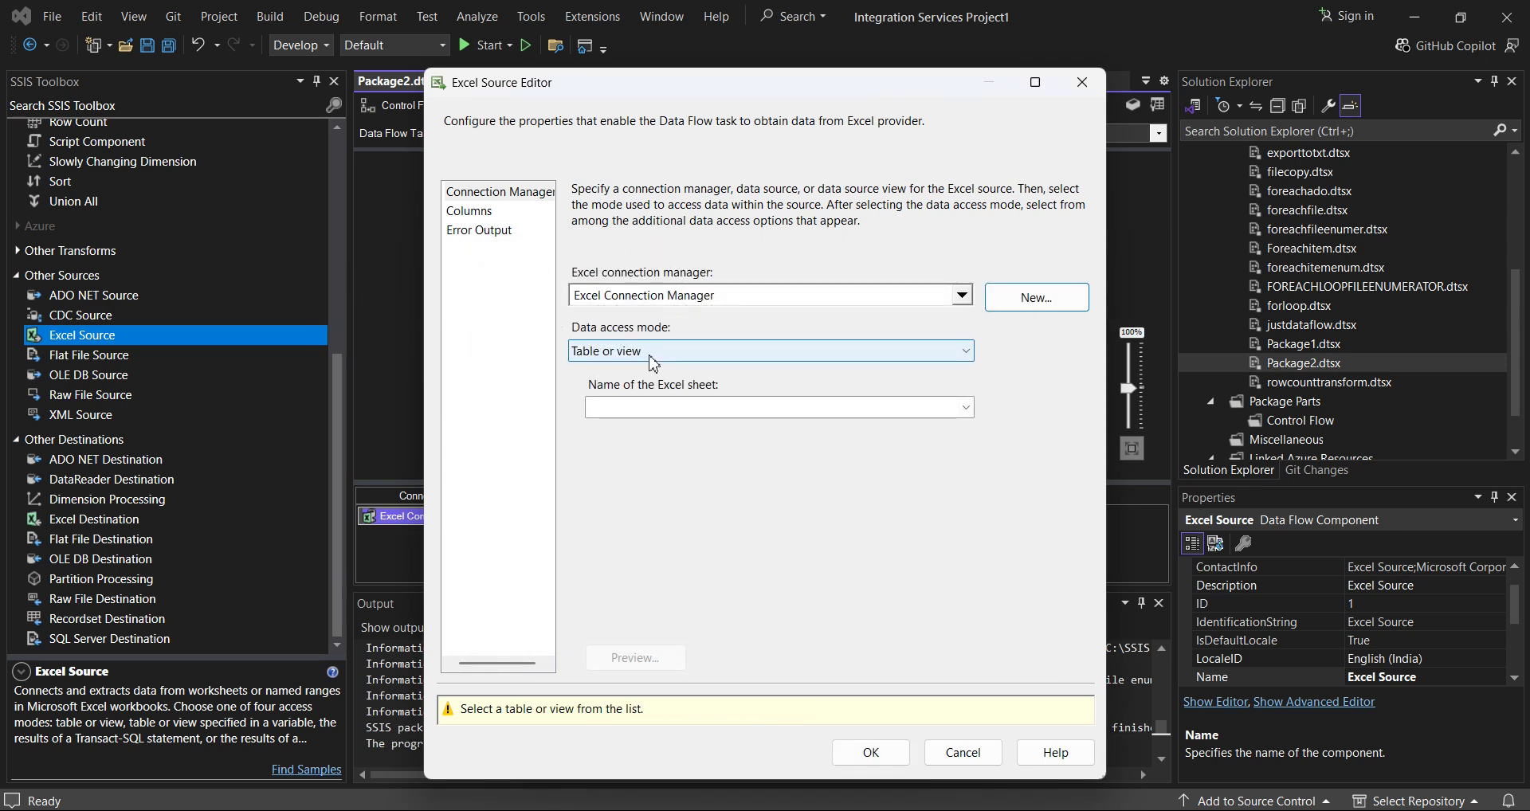
# Step: Set the Excel Source to read Sheet1$, check its column mappings and accept the configuration
pyautogui.click(646, 407)
pyautogui.click(645, 431)
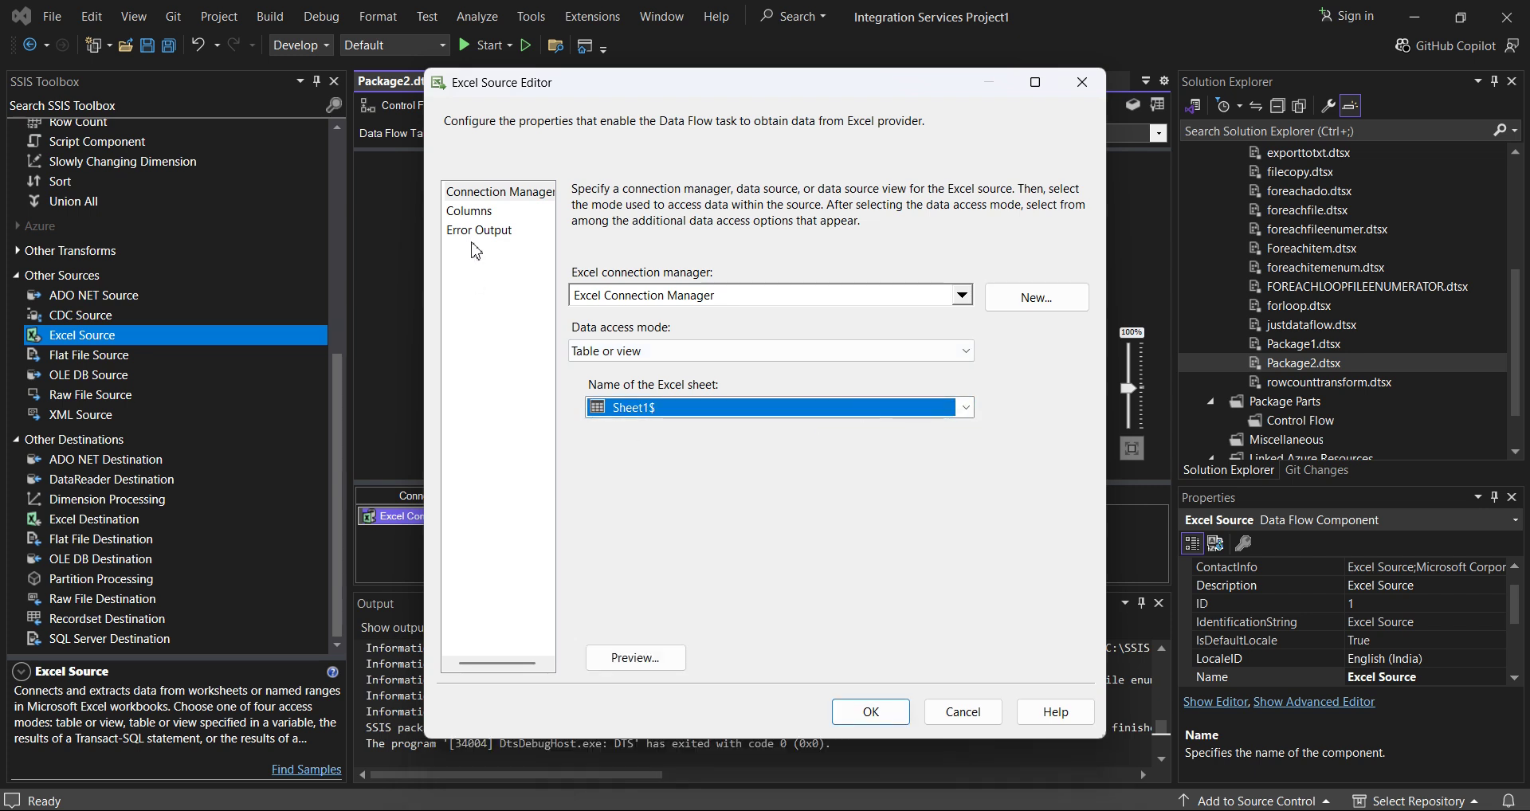
pyautogui.click(472, 212)
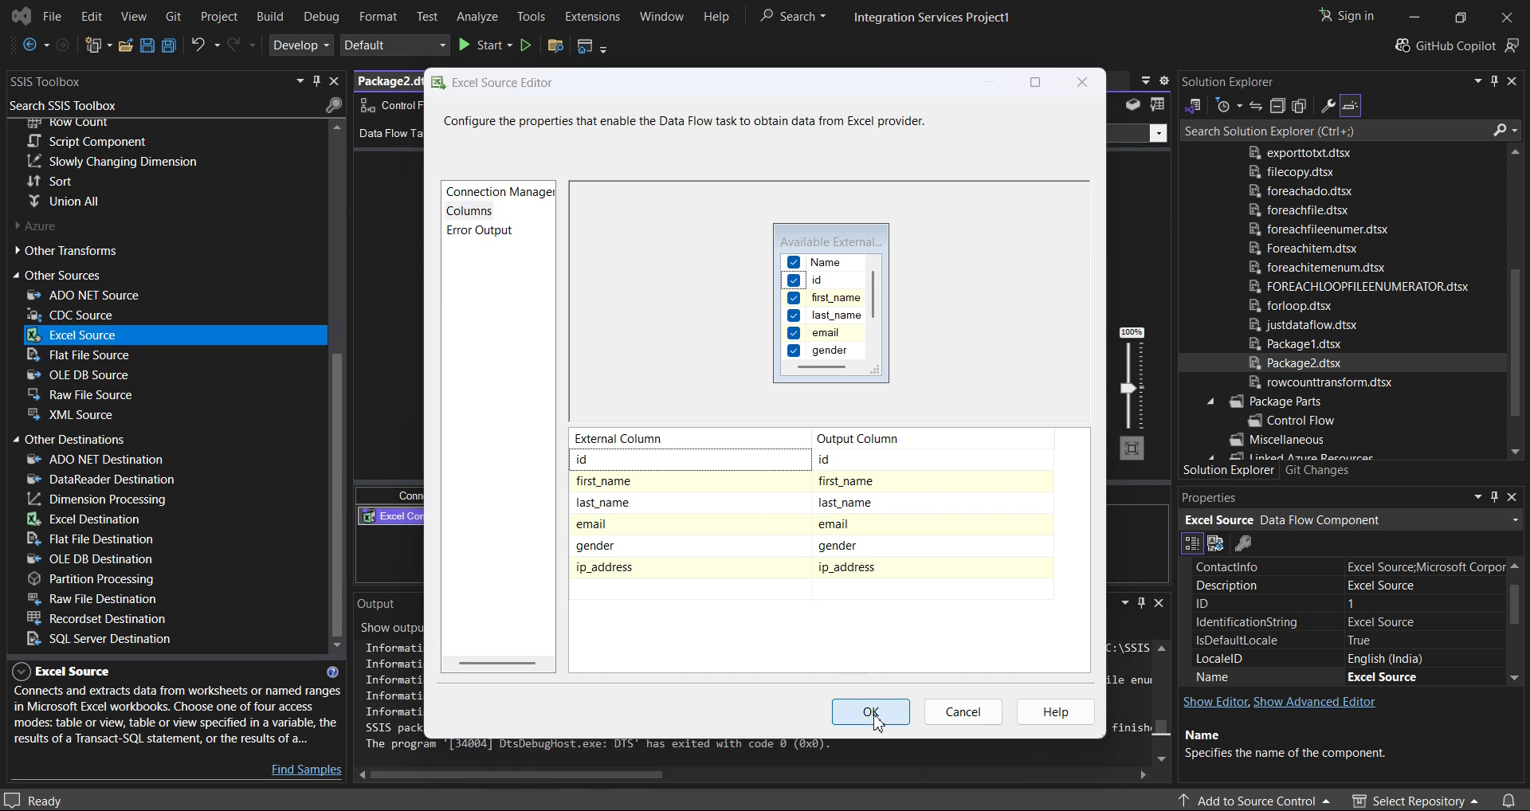
pyautogui.click(871, 713)
# Step: Review the Excel connection manager's file path and version settings, closing it without making changes
pyautogui.doubleClick(435, 518)
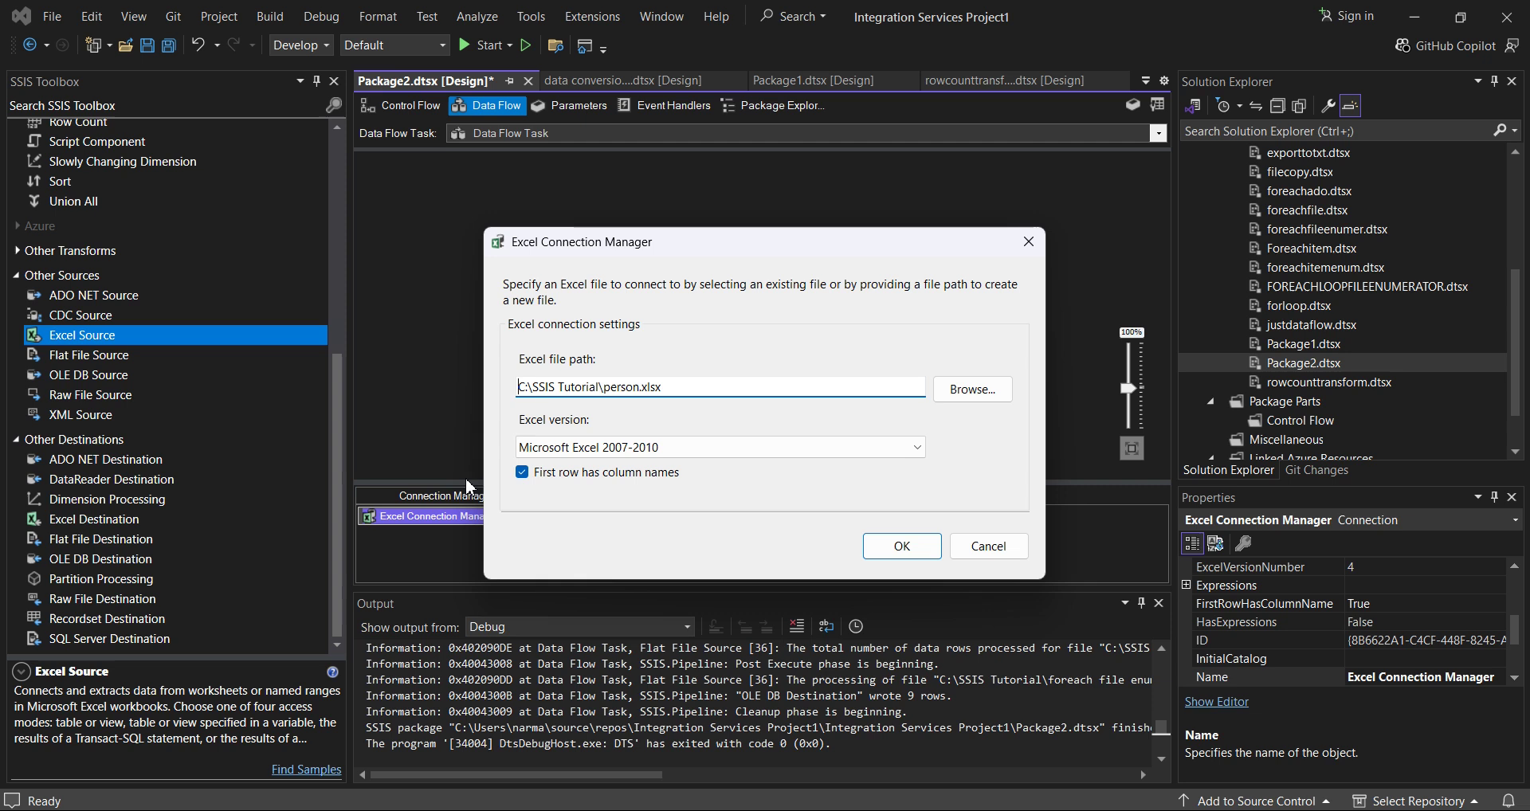
pyautogui.click(1028, 242)
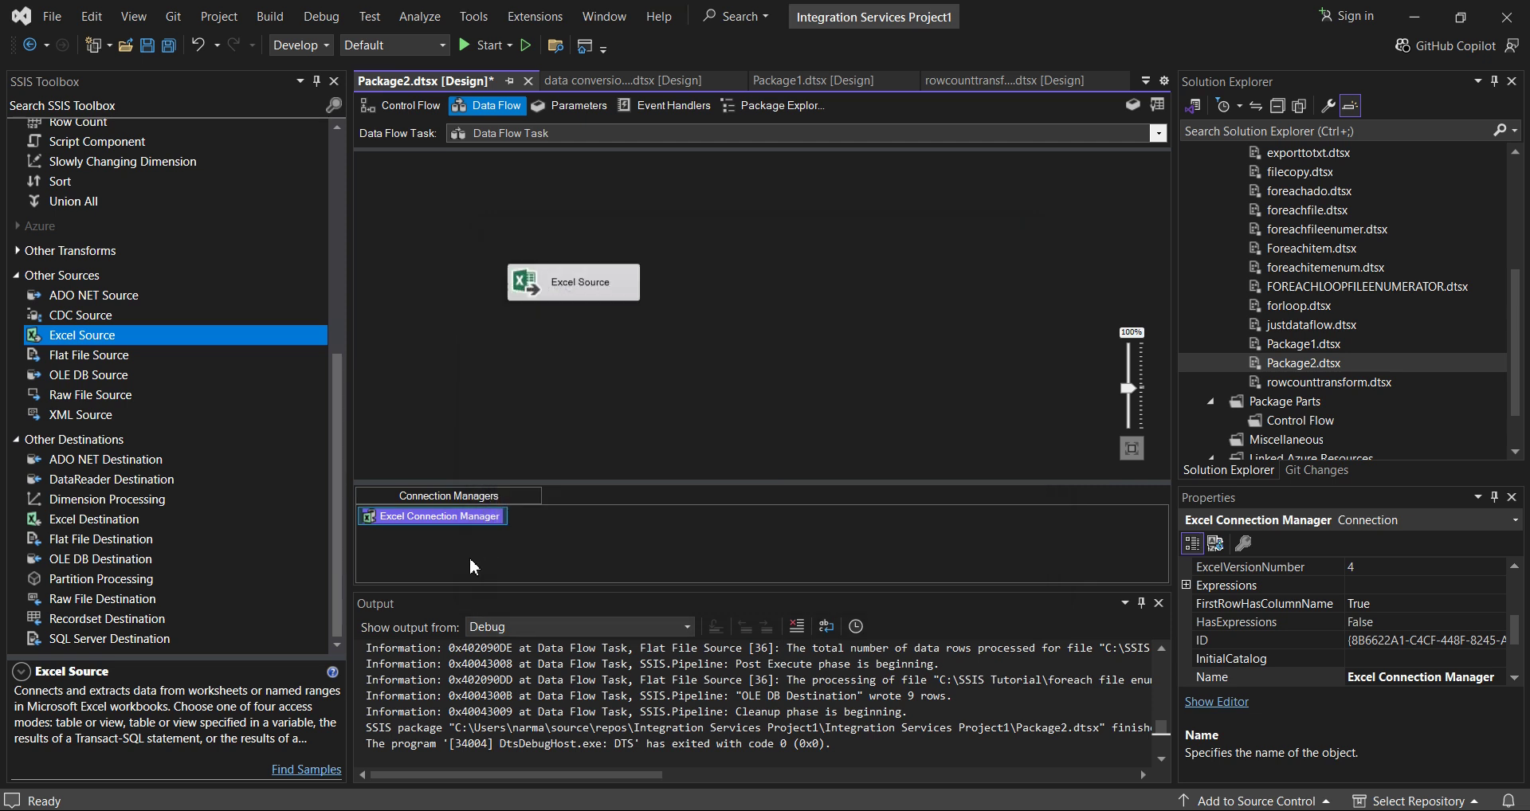
pyautogui.rightClick(444, 528)
pyautogui.click(504, 443)
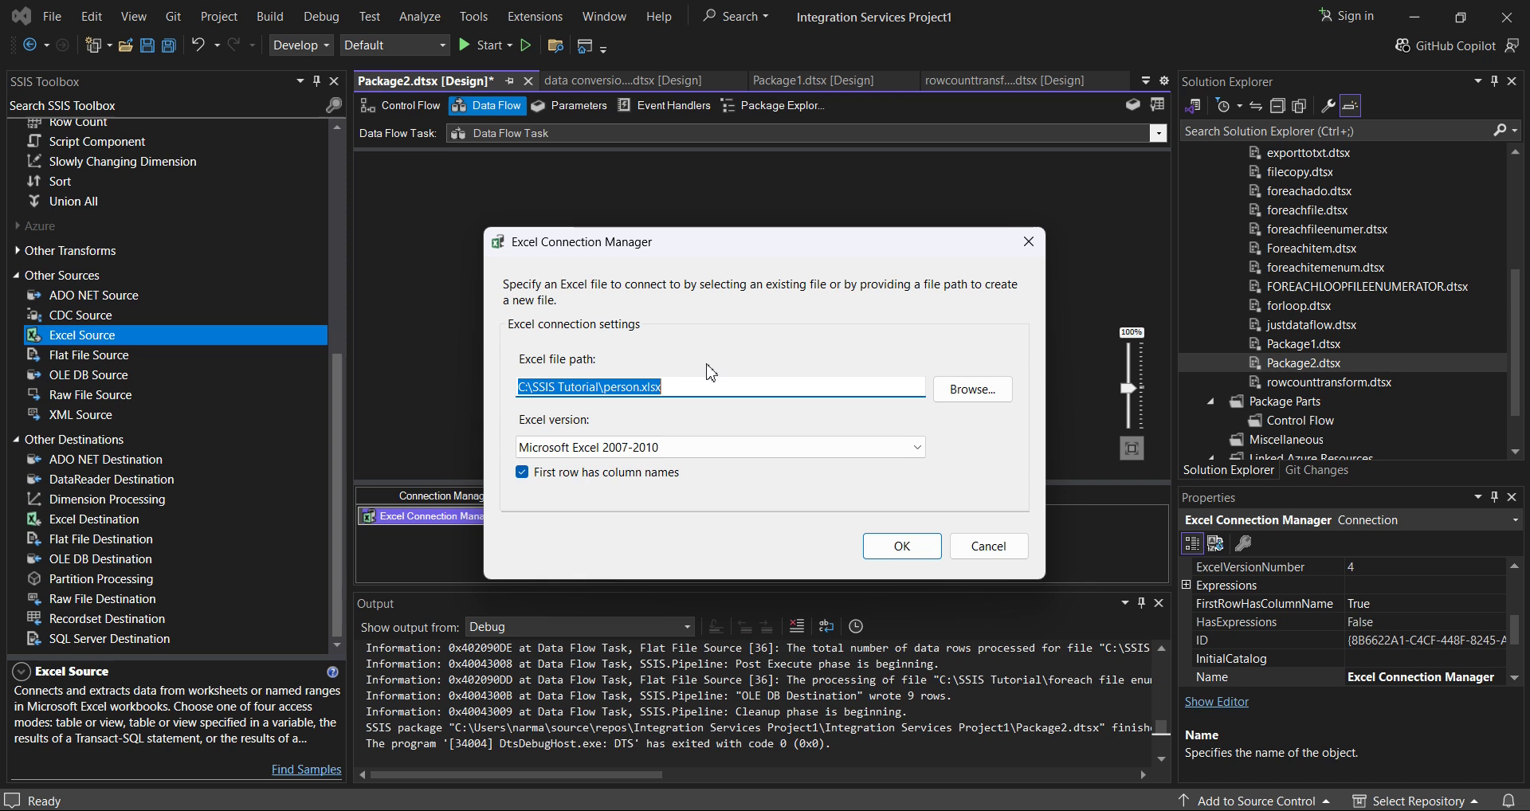
pyautogui.click(976, 548)
# Step: Move the Excel Source to the upper middle of the data flow canvas and recheck the Excel connection manager's settings
pyautogui.moveTo(562, 283); pyautogui.dragTo(621, 193)
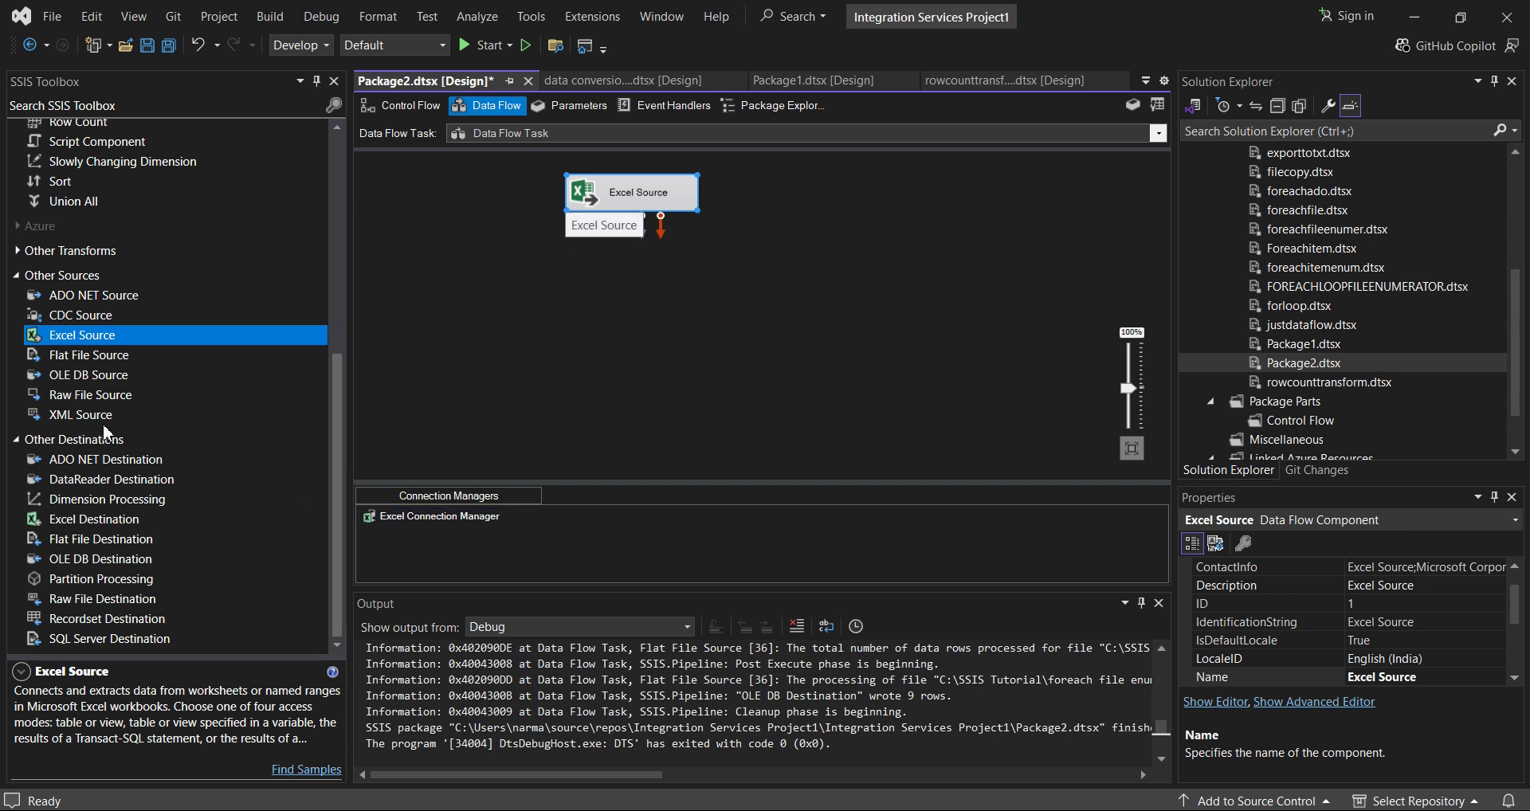
pyautogui.click(420, 515)
pyautogui.rightClick(419, 514)
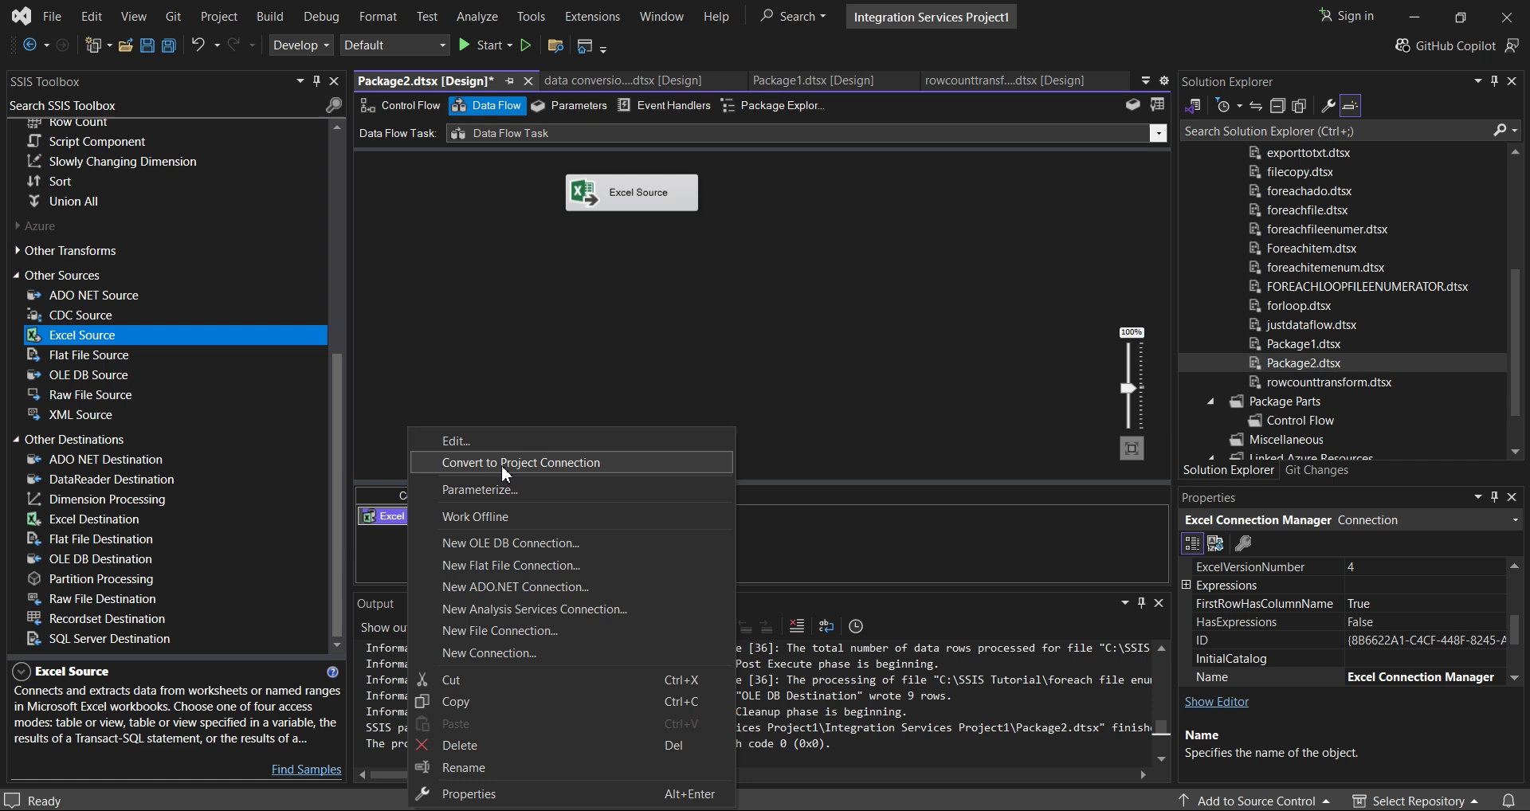
pyautogui.click(501, 438)
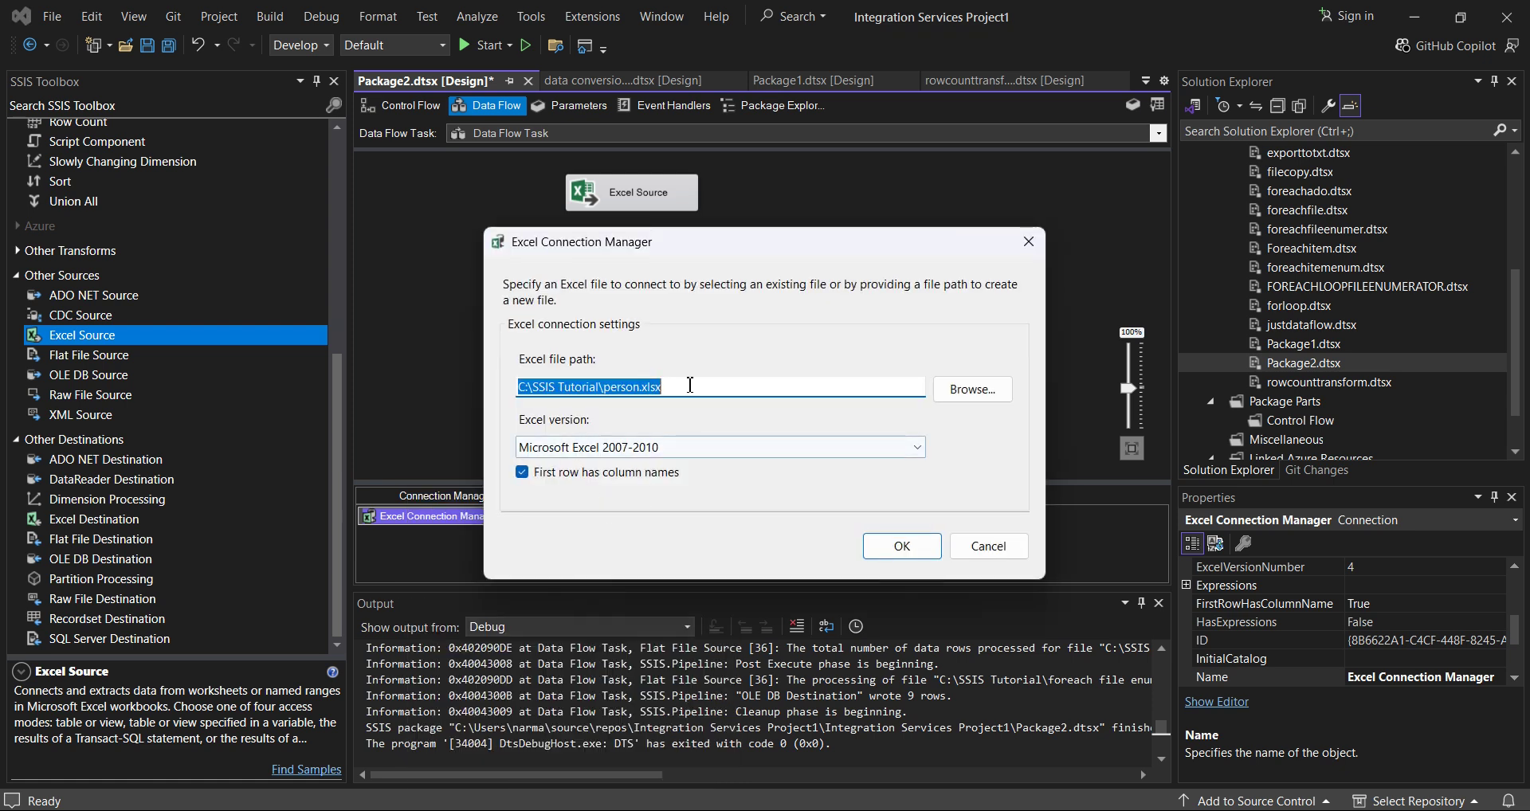
pyautogui.click(931, 550)
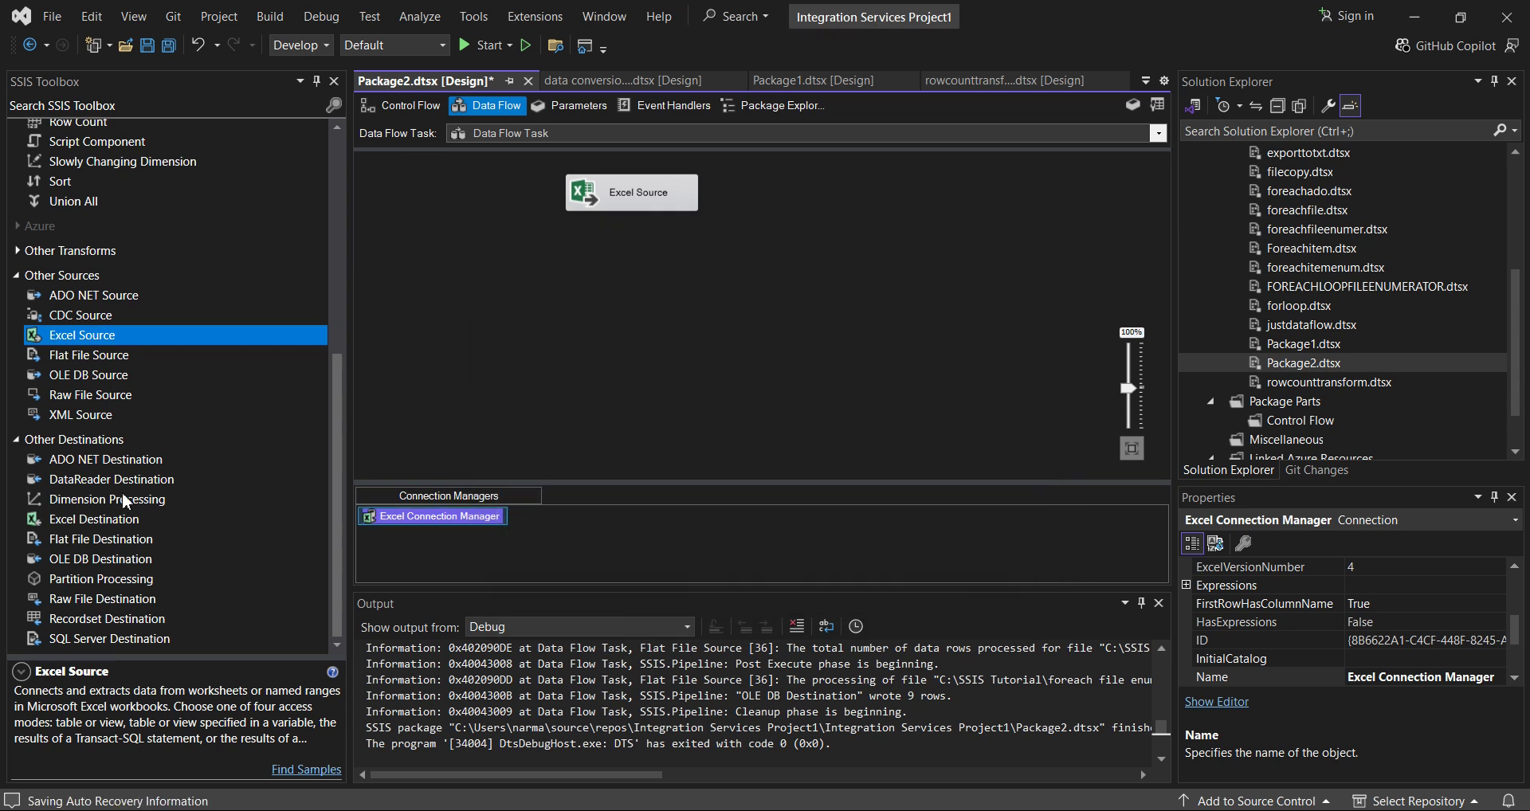
# Step: Add an OLE DB Destination below the Excel Source and connect the source's data output to it
pyautogui.click(119, 559)
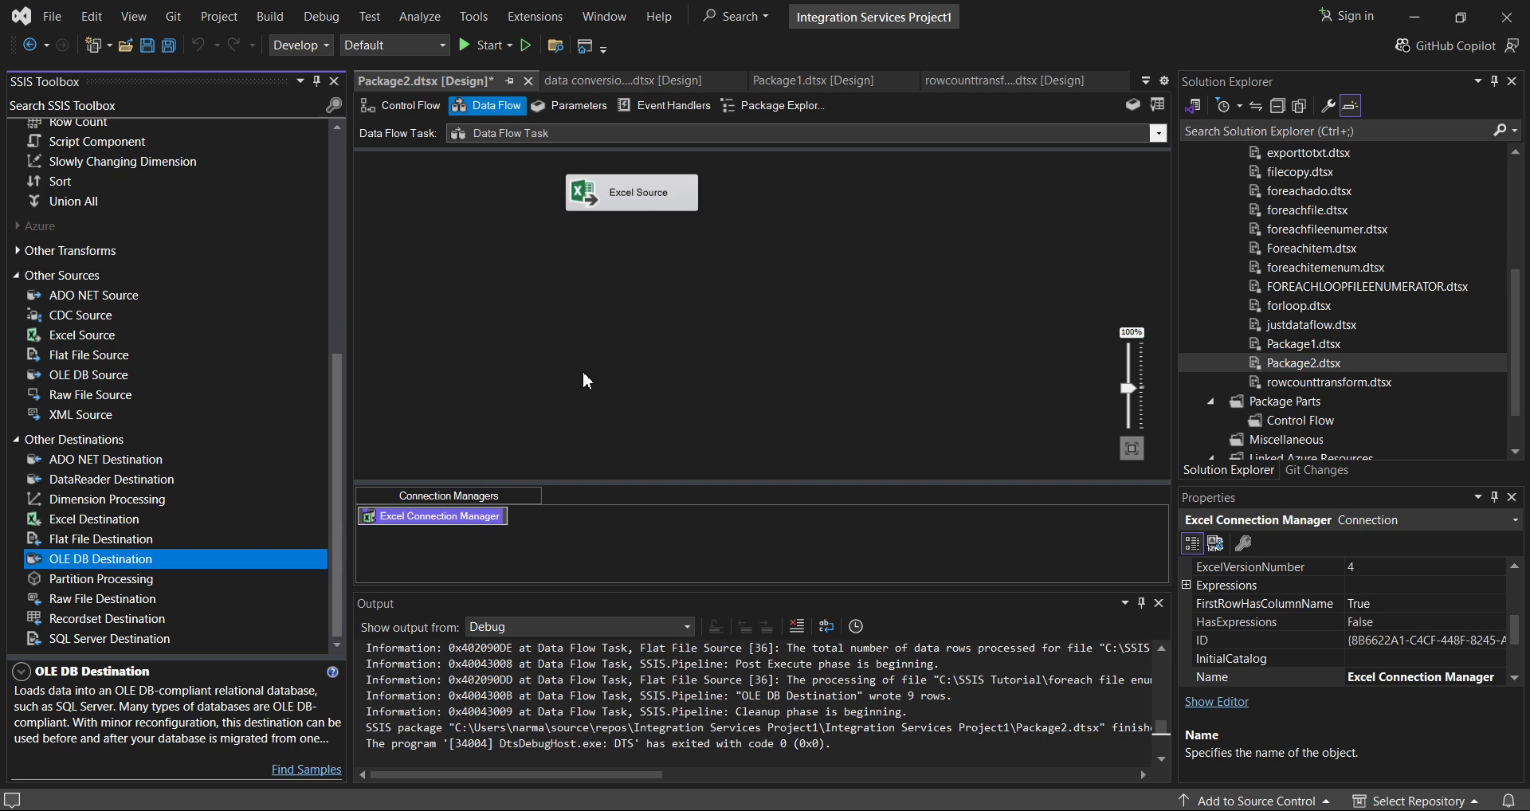
pyautogui.moveTo(94, 561); pyautogui.dragTo(601, 313)
pyautogui.click(640, 205)
pyautogui.moveTo(643, 231); pyautogui.dragTo(661, 340)
# Step: Create the OLE DB Destination's connection manager from the existing data connection to the HCM database
pyautogui.click(666, 340)
pyautogui.doubleClick(666, 340)
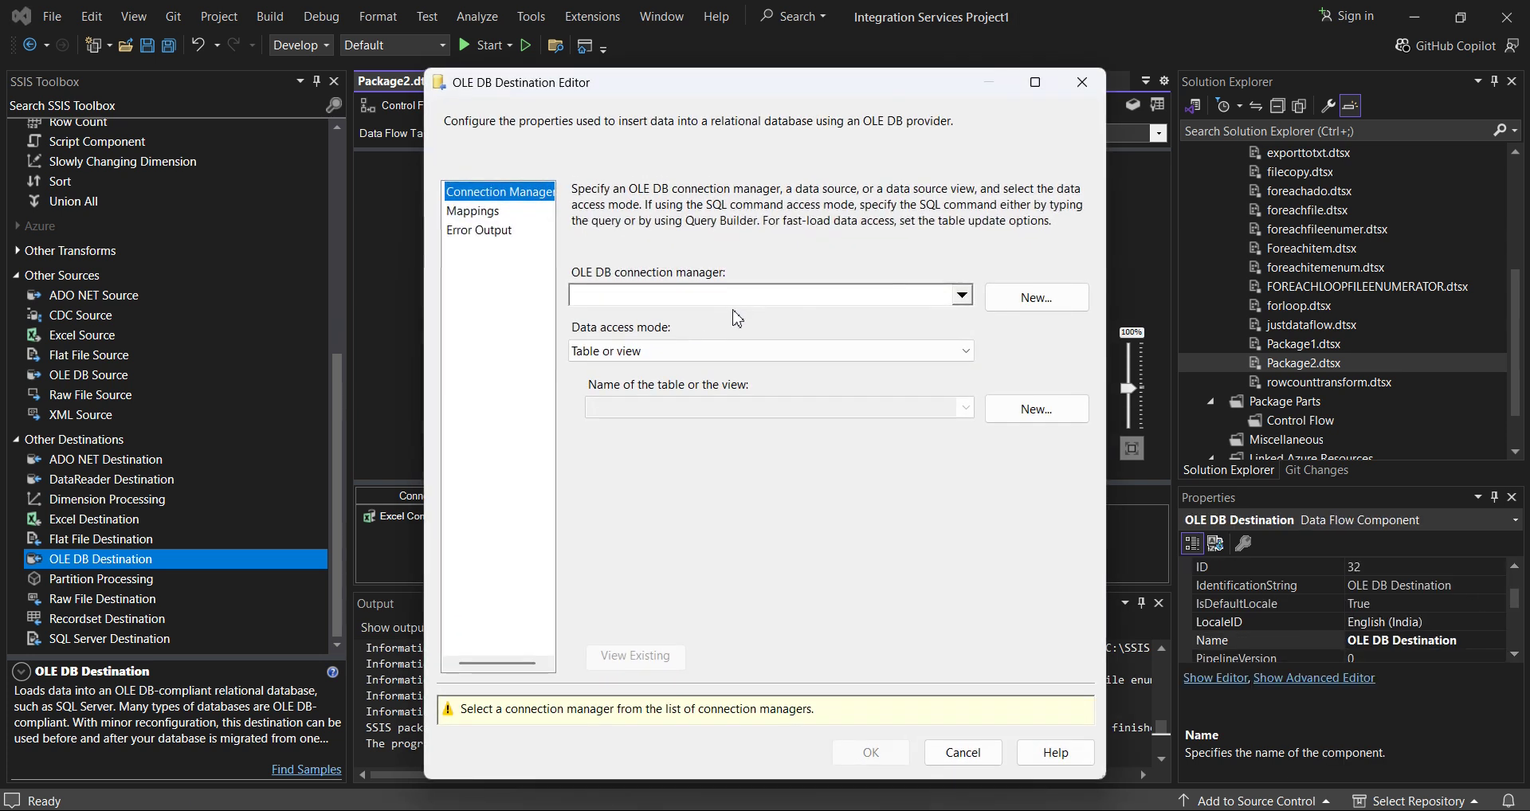
pyautogui.click(963, 296)
pyautogui.click(934, 494)
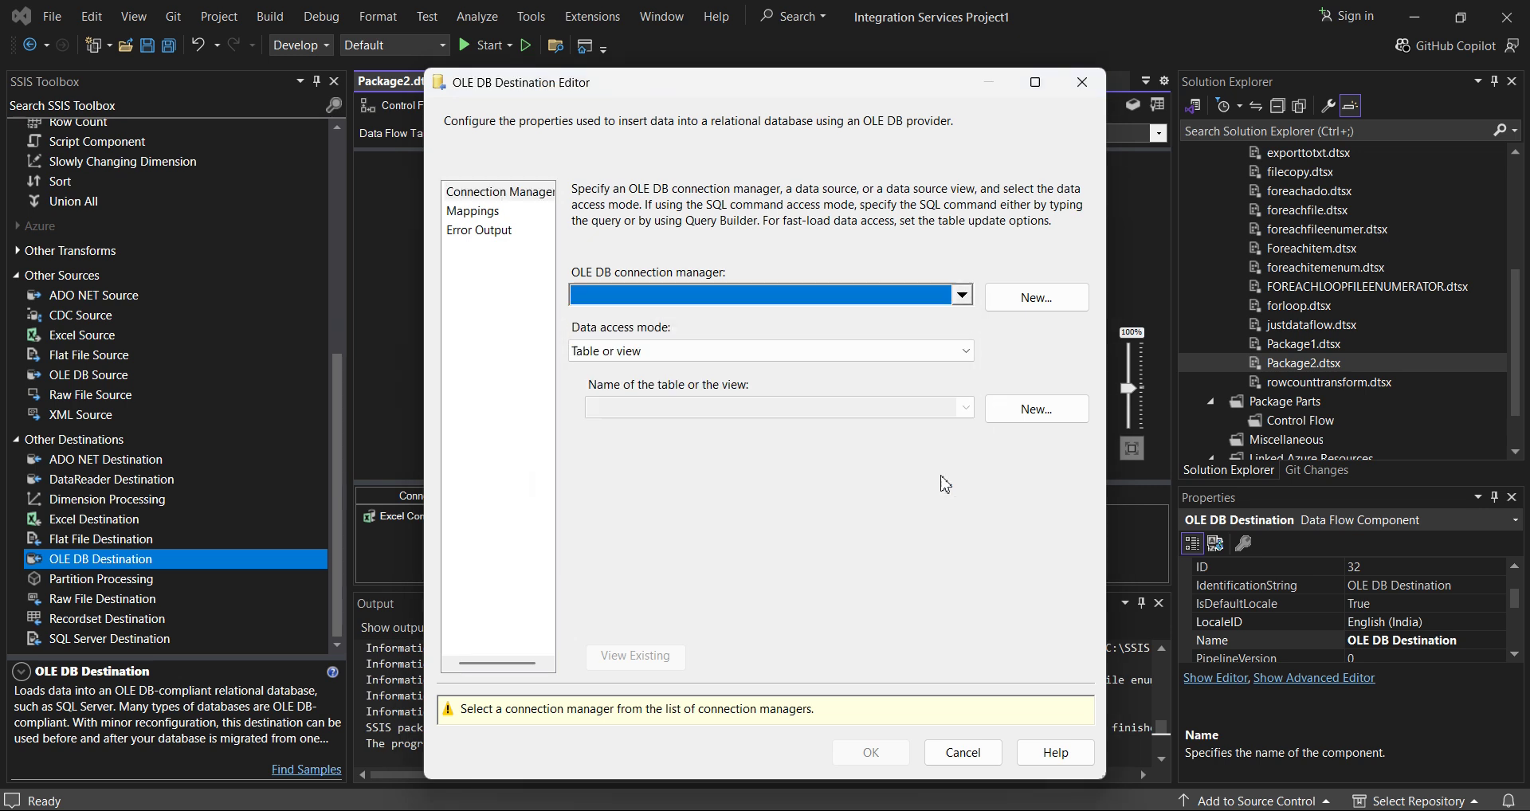
pyautogui.click(1036, 297)
pyautogui.click(585, 333)
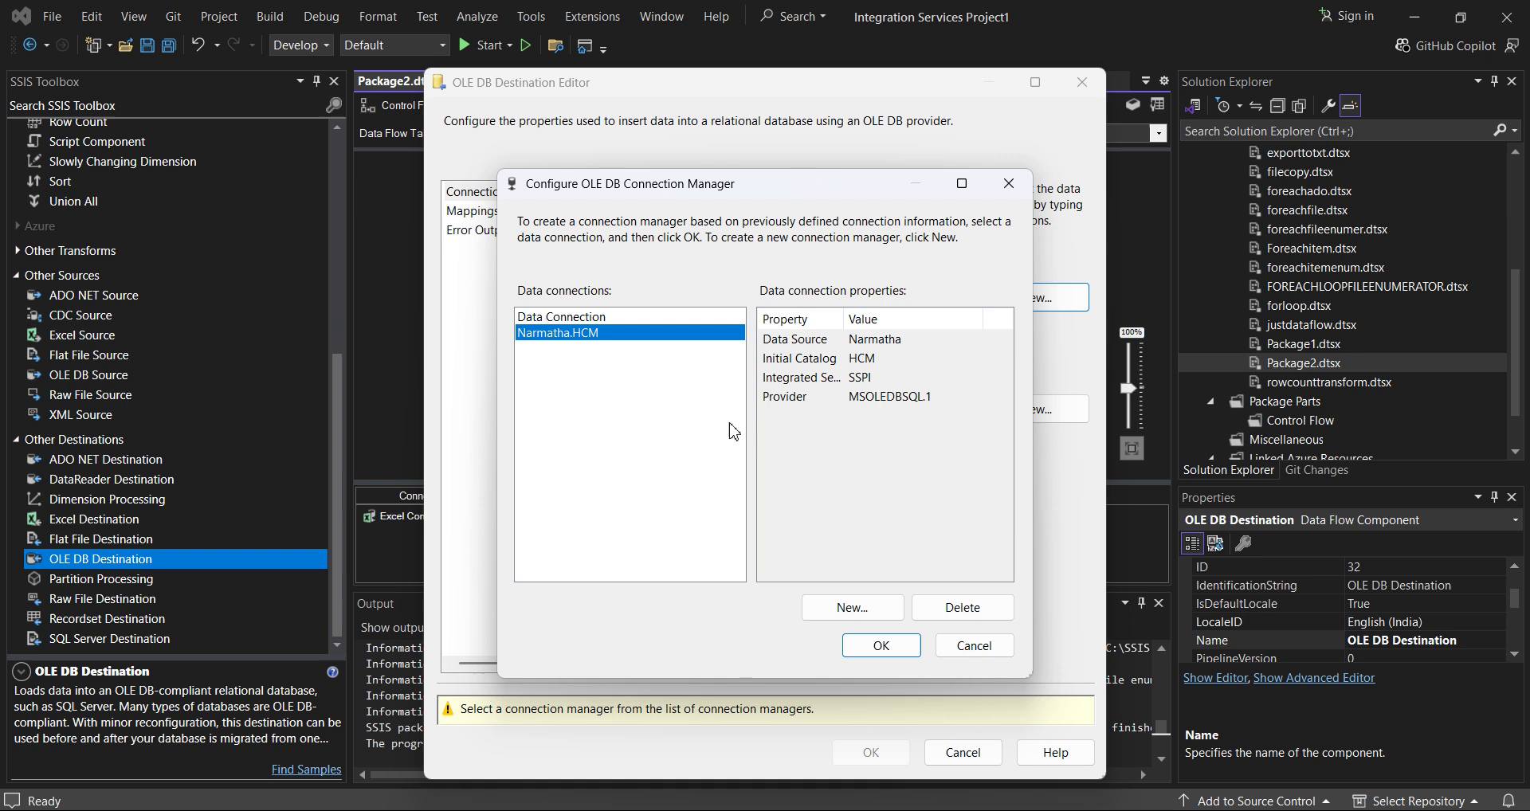
pyautogui.click(877, 647)
# Step: Set the destination's data access mode to Table or view - fast load and show the available tables
pyautogui.click(674, 350)
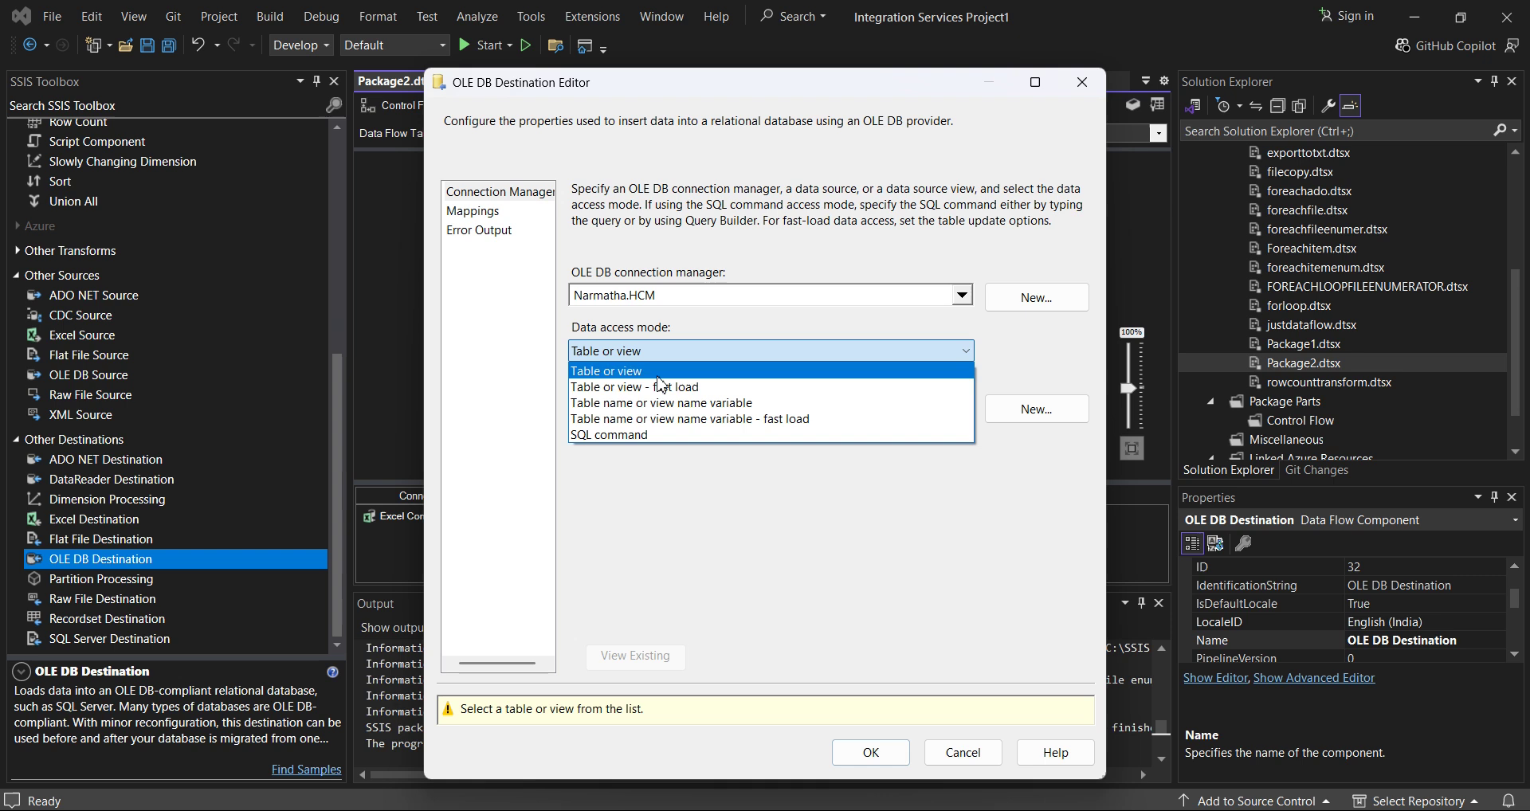
pyautogui.click(661, 387)
pyautogui.click(766, 410)
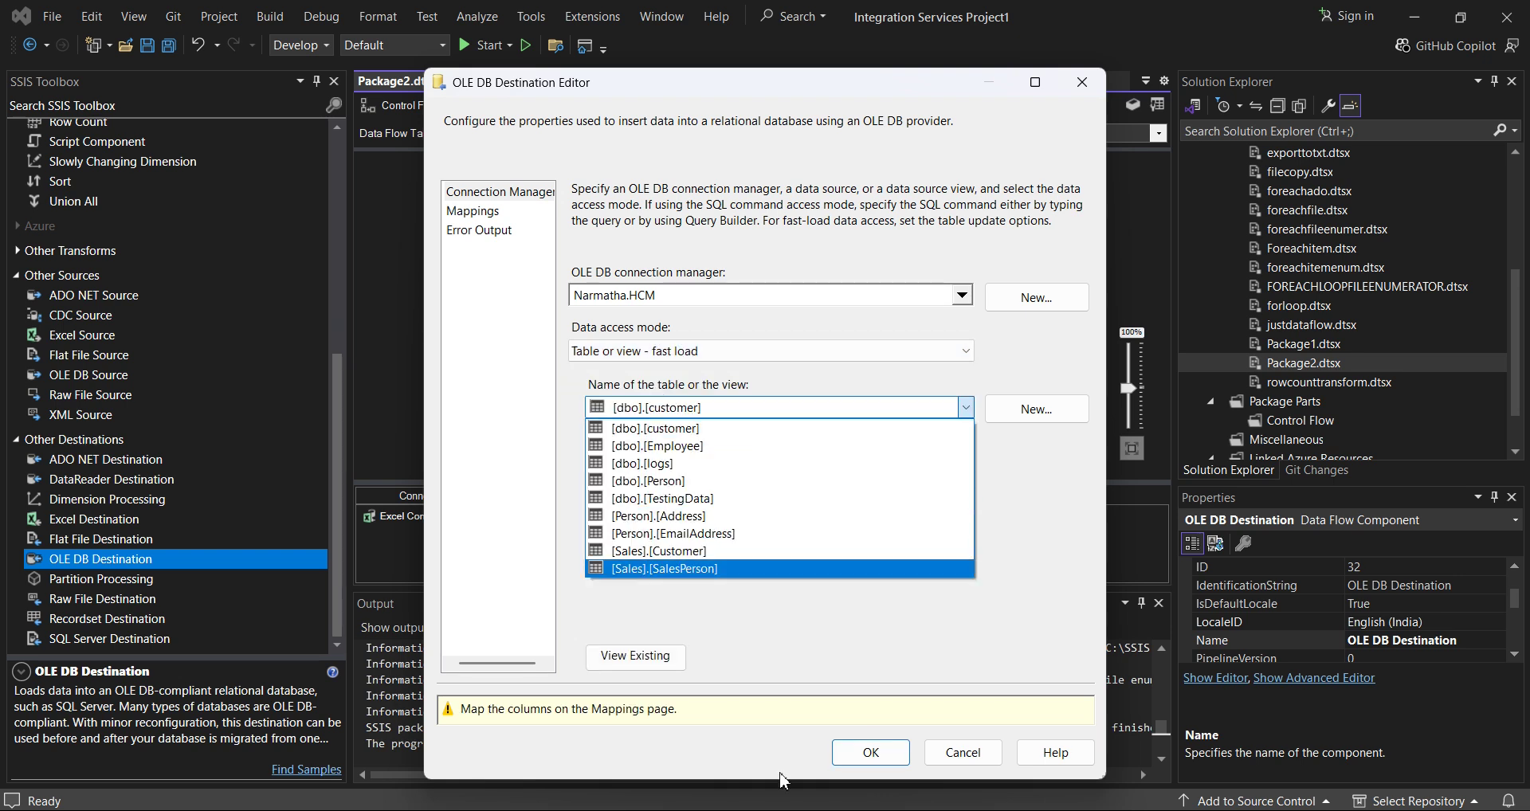
# Step: Switch to SQL Server Management Studio and execute the selected CREATE TABLE TestingData statement in the HCM database
pyautogui.hotkey('alt', 'Tab')
pyautogui.moveTo(484, 386); pyautogui.dragTo(283, 238)
pyautogui.click(275, 89)
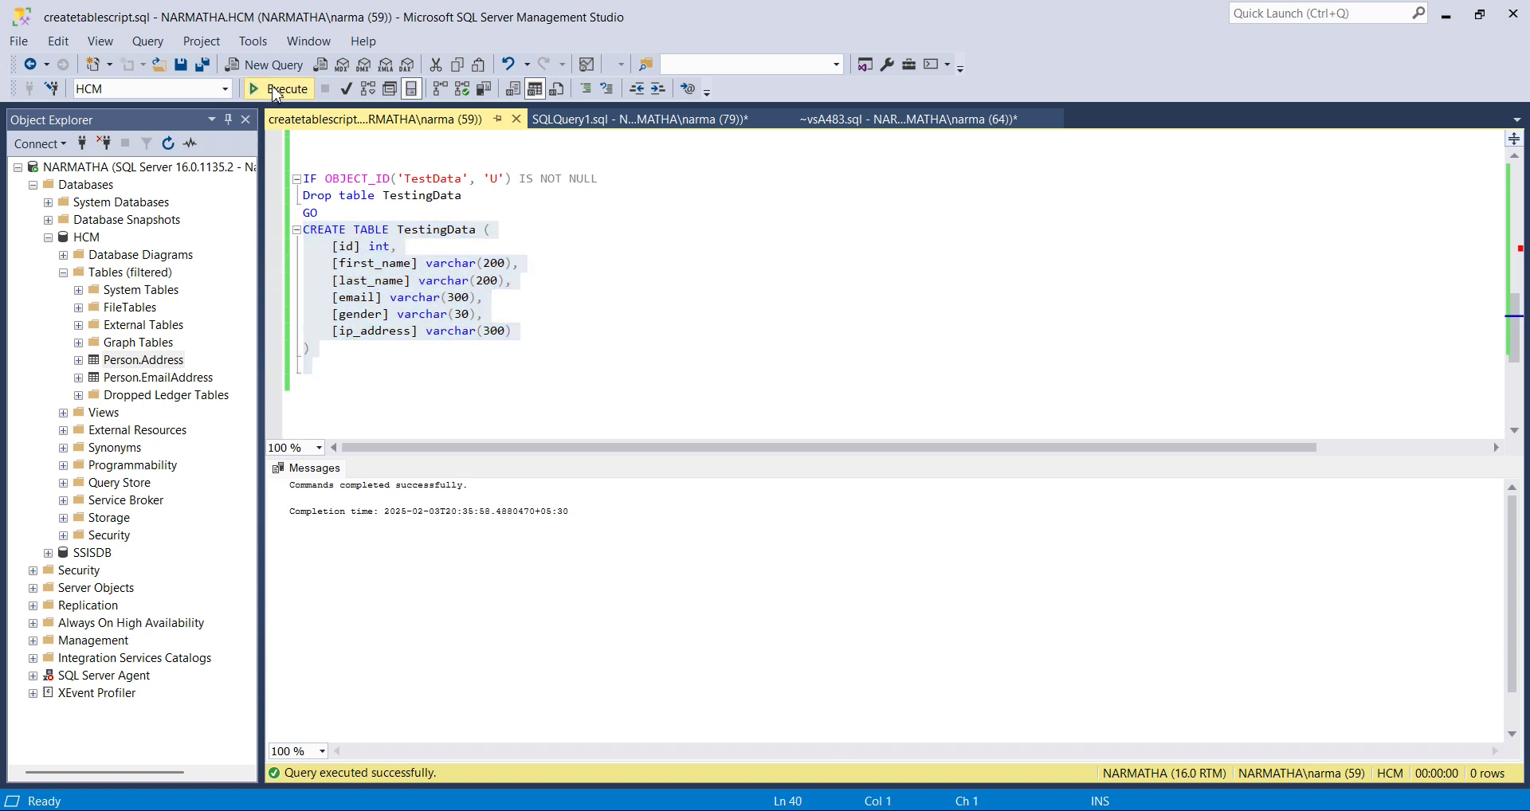
pyautogui.click(575, 343)
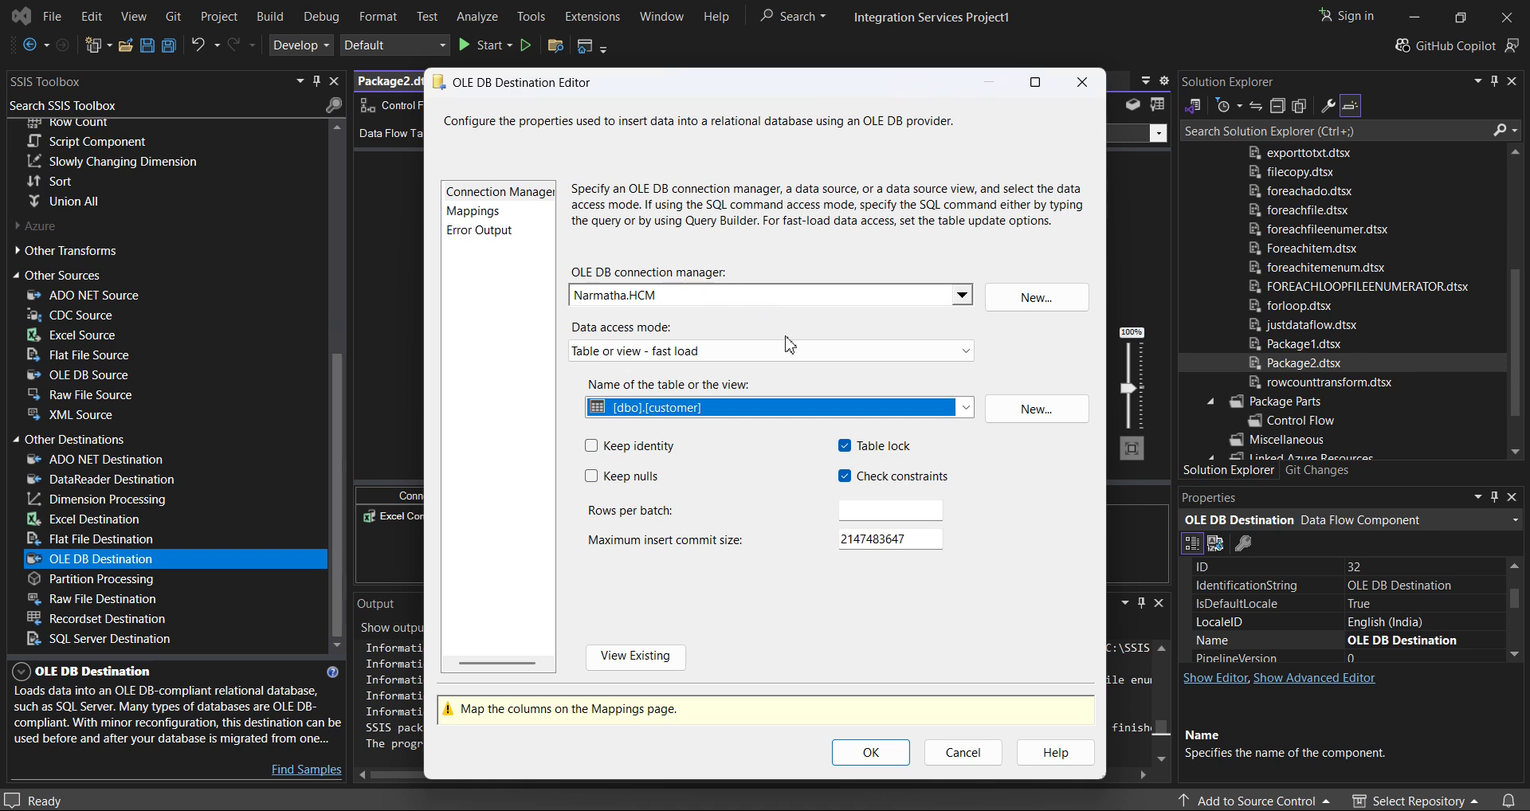
# Step: Back in Visual Studio, choose [dbo].[TestingData] as the destination table, check the column mappings and accept the configuration
pyautogui.click(834, 408)
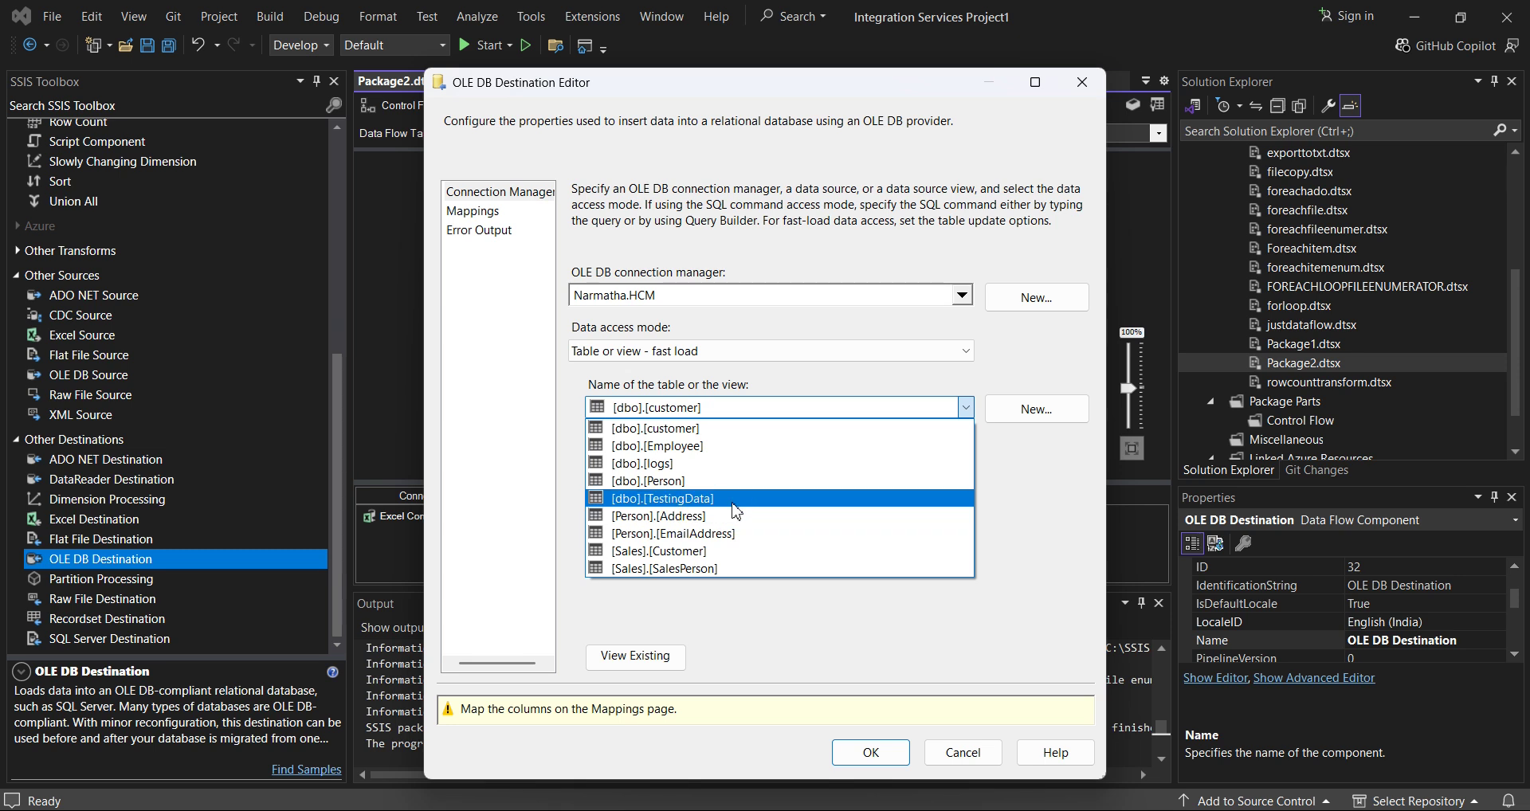
pyautogui.click(735, 499)
pyautogui.click(472, 214)
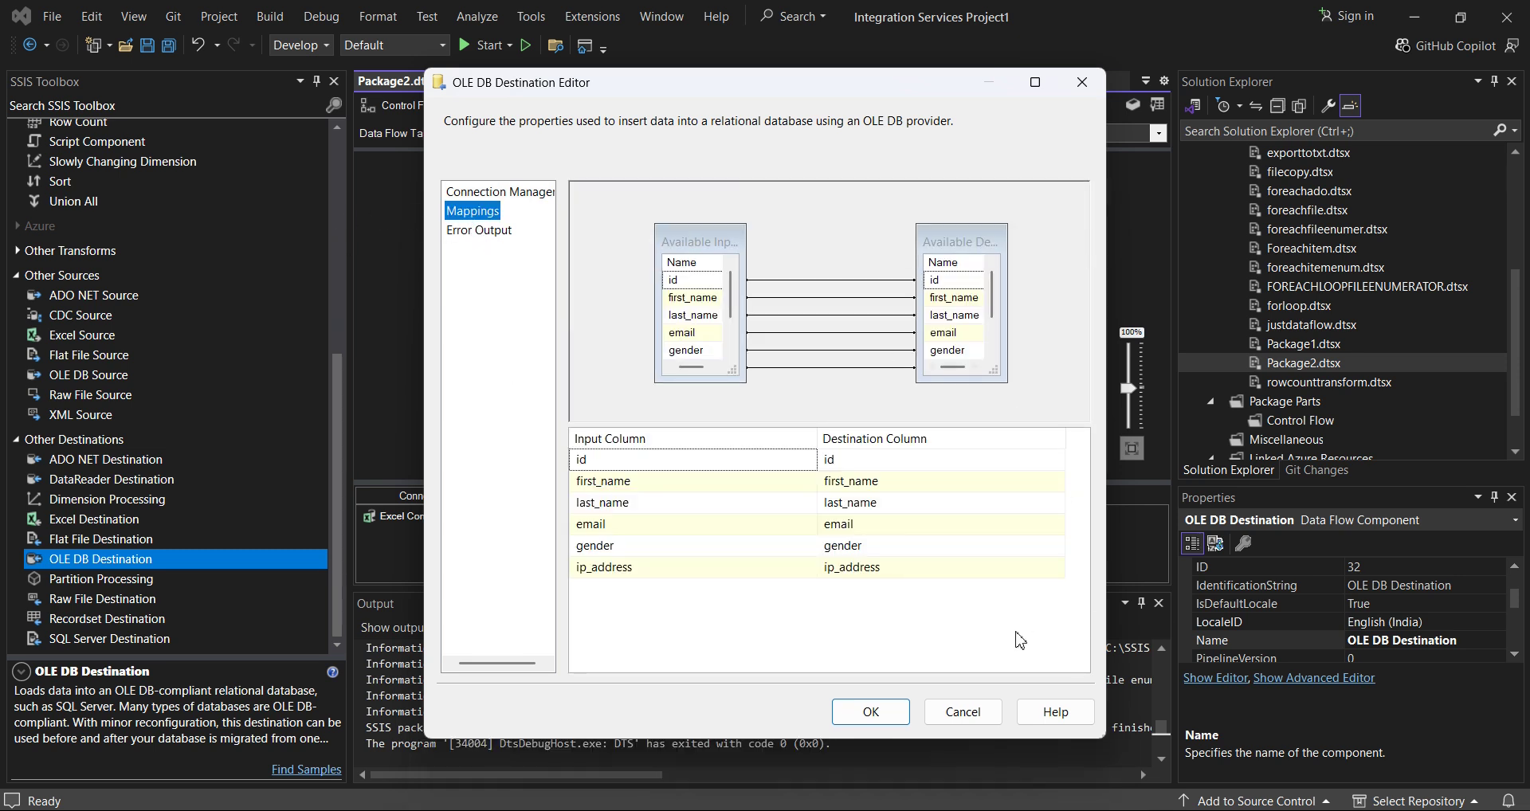
pyautogui.click(871, 712)
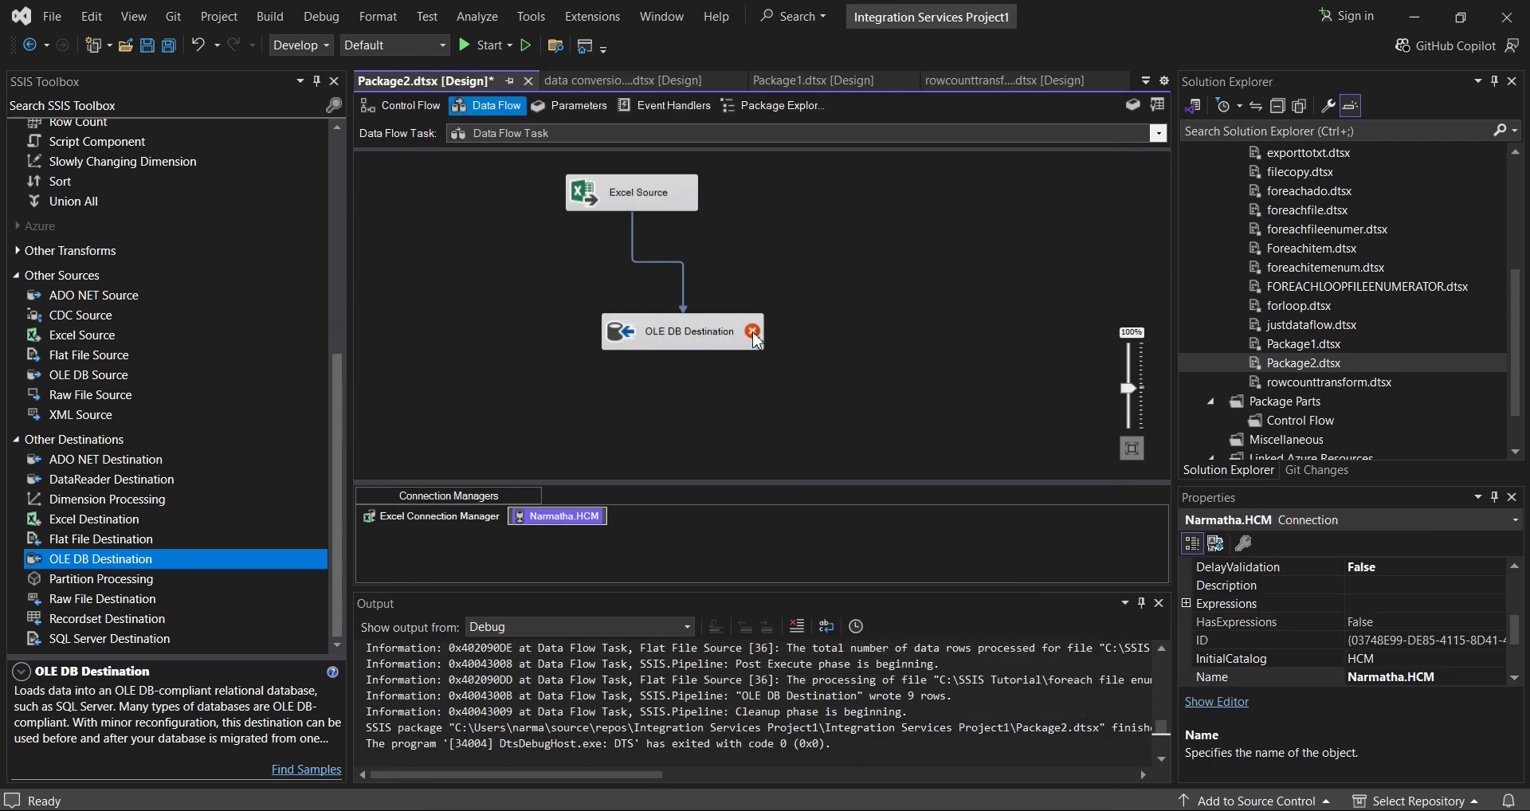
# Step: Check the OLE DB Destination's error, move it lower on the canvas and delete the path from the Excel Source
pyautogui.moveTo(757, 339)
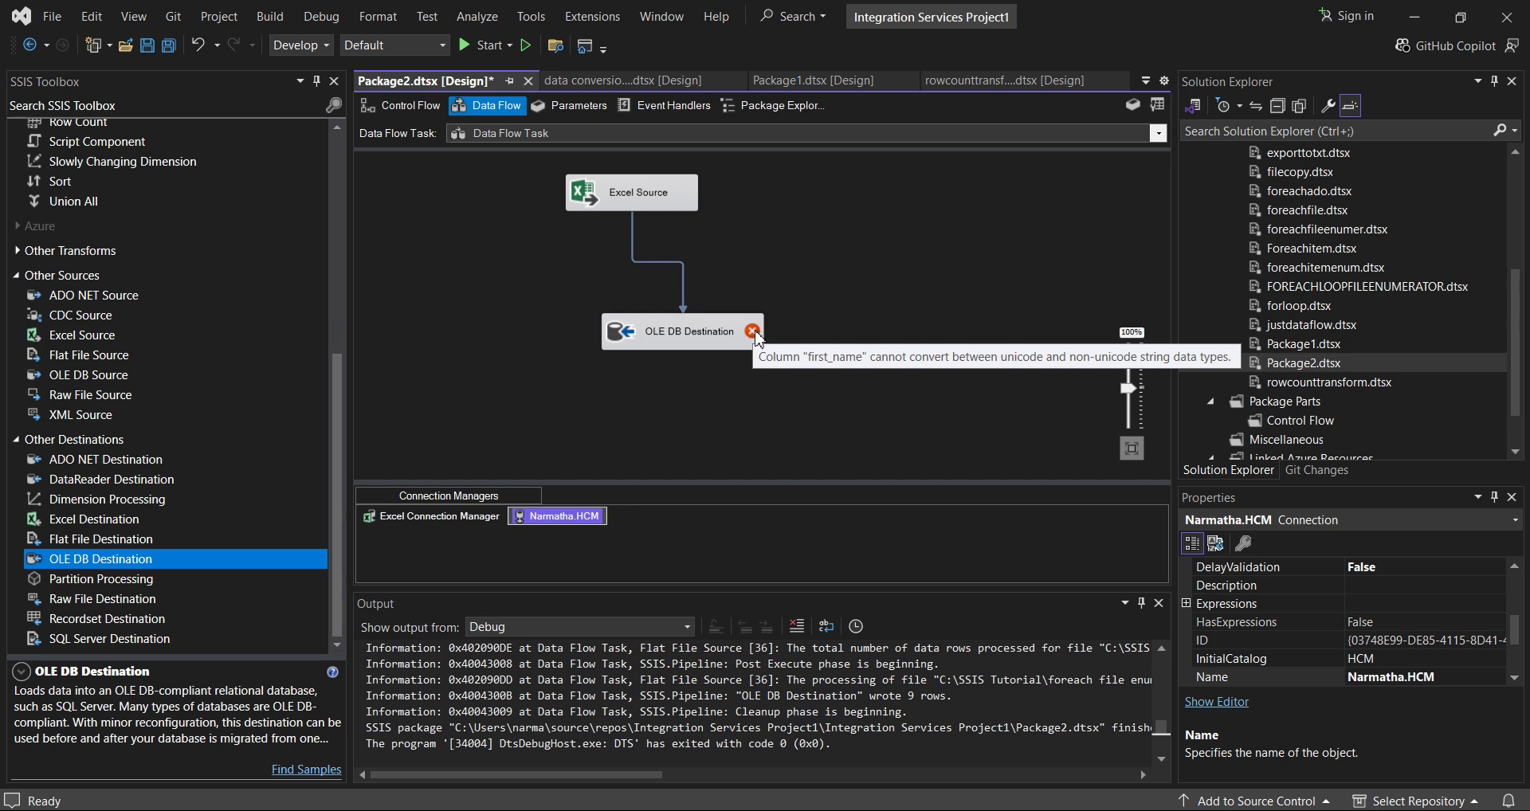
pyautogui.moveTo(694, 341); pyautogui.dragTo(582, 373)
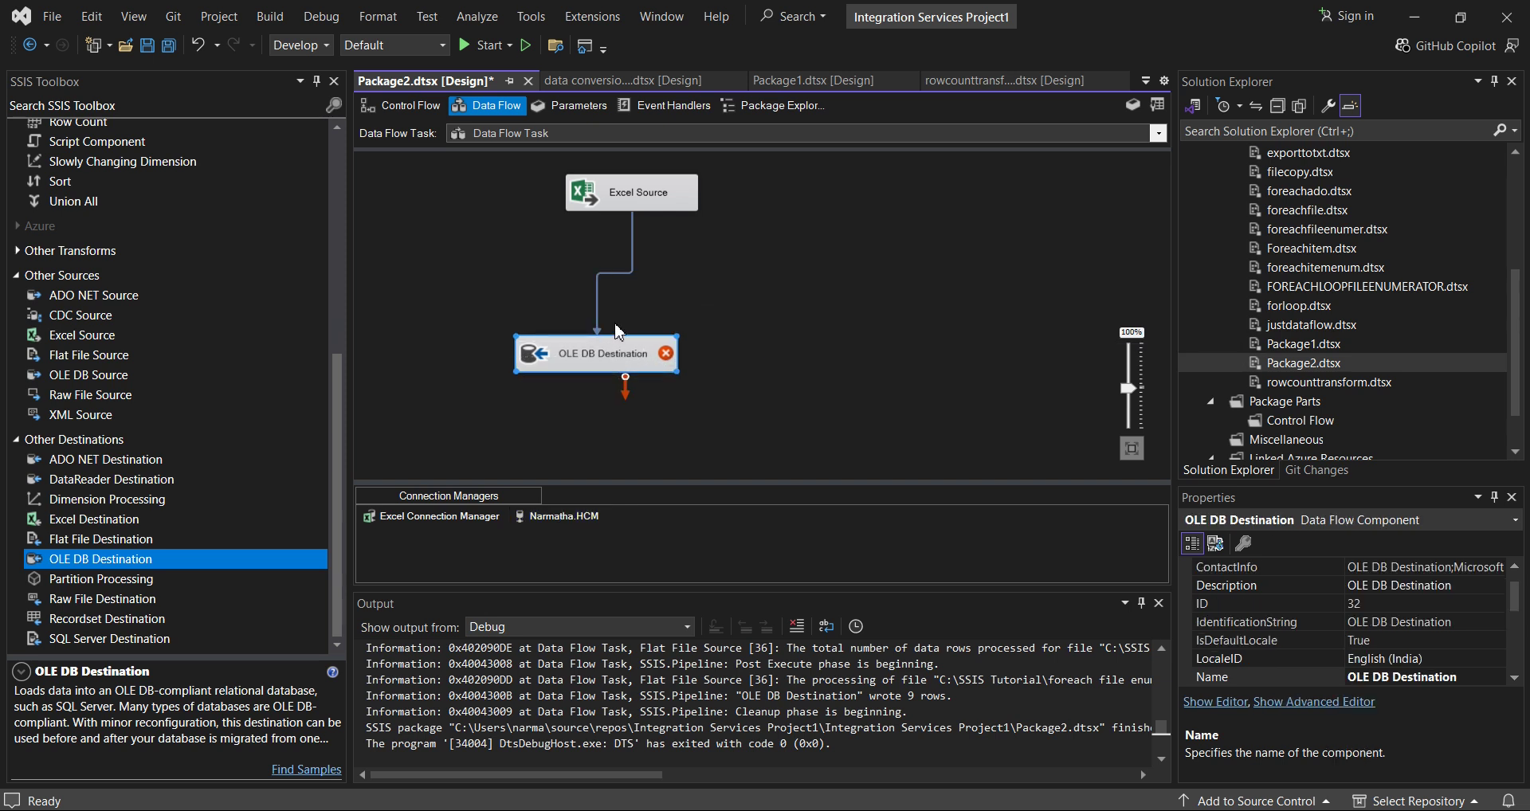
pyautogui.click(612, 276)
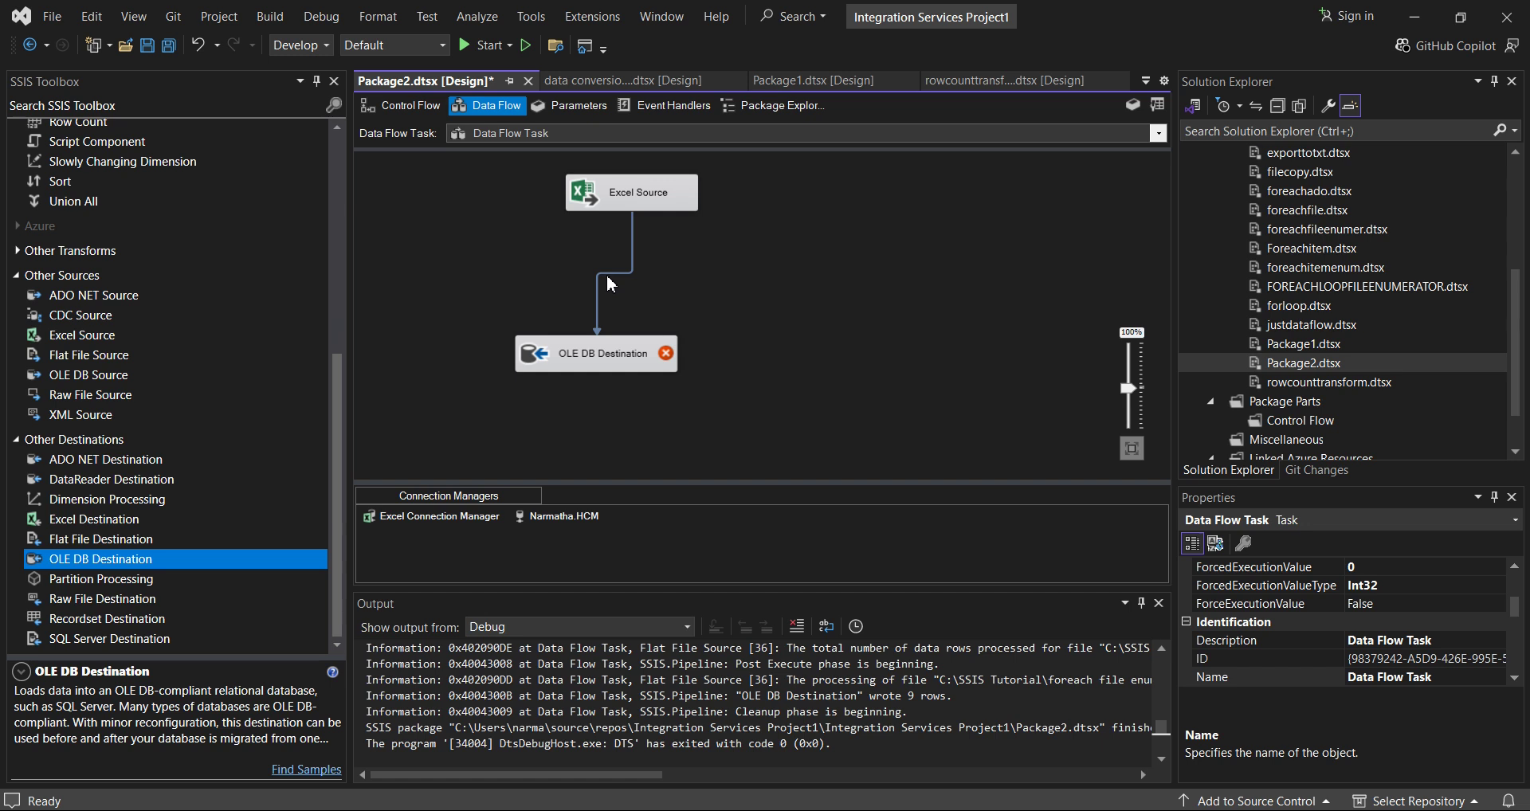
pyautogui.click(608, 276)
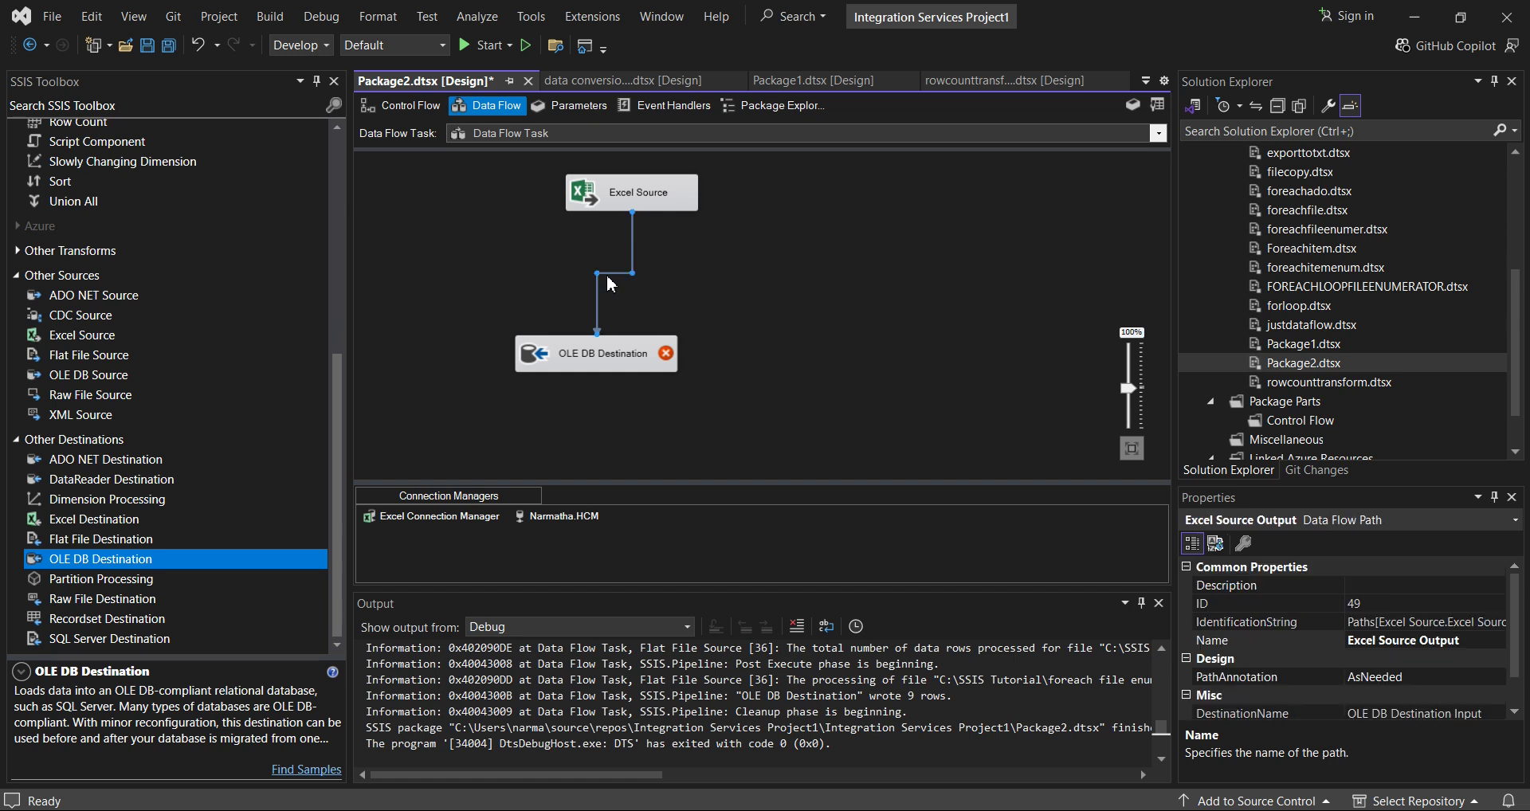
pyautogui.press('Delete')
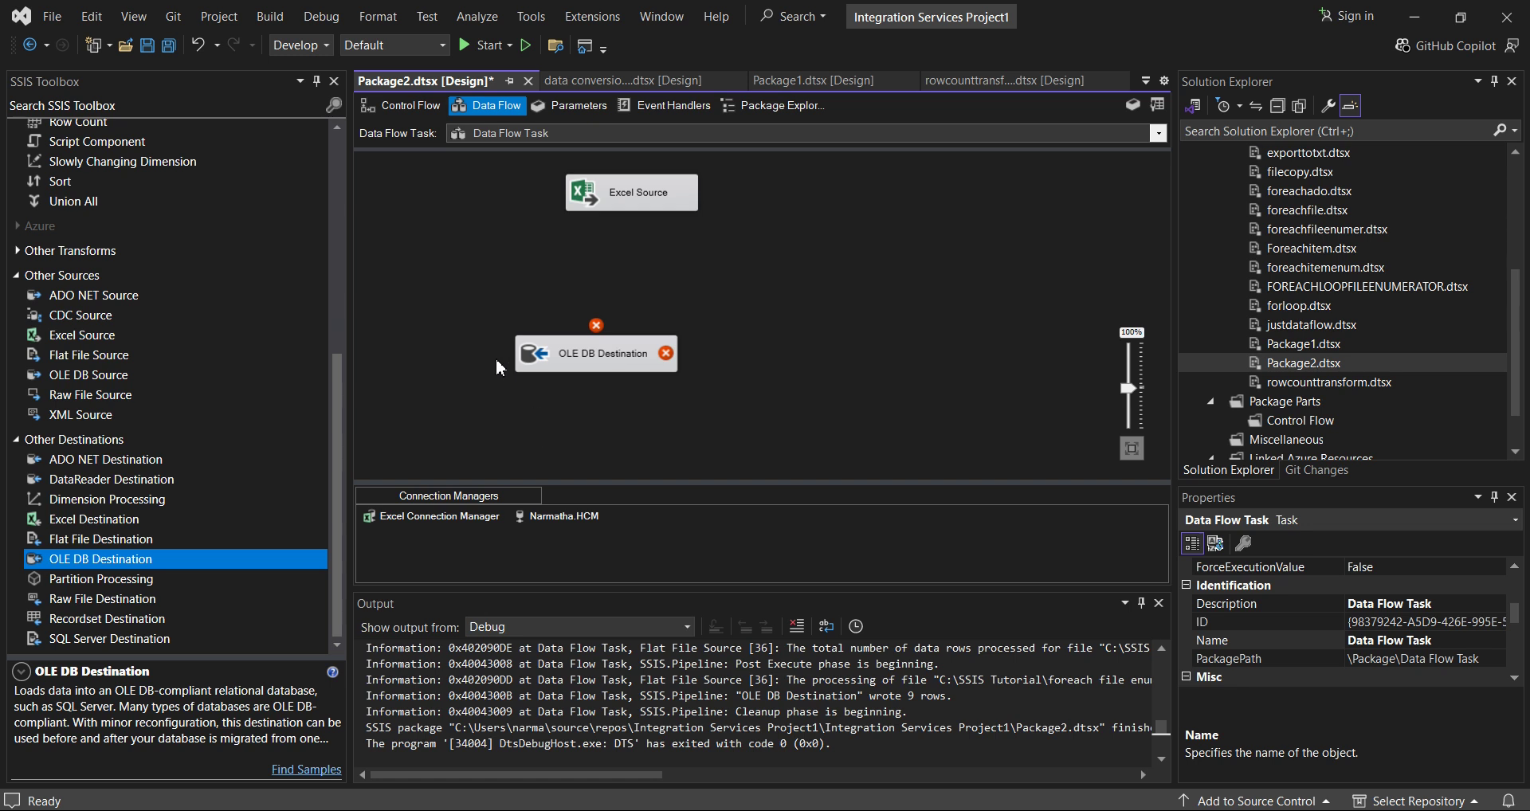
pyautogui.click(605, 199)
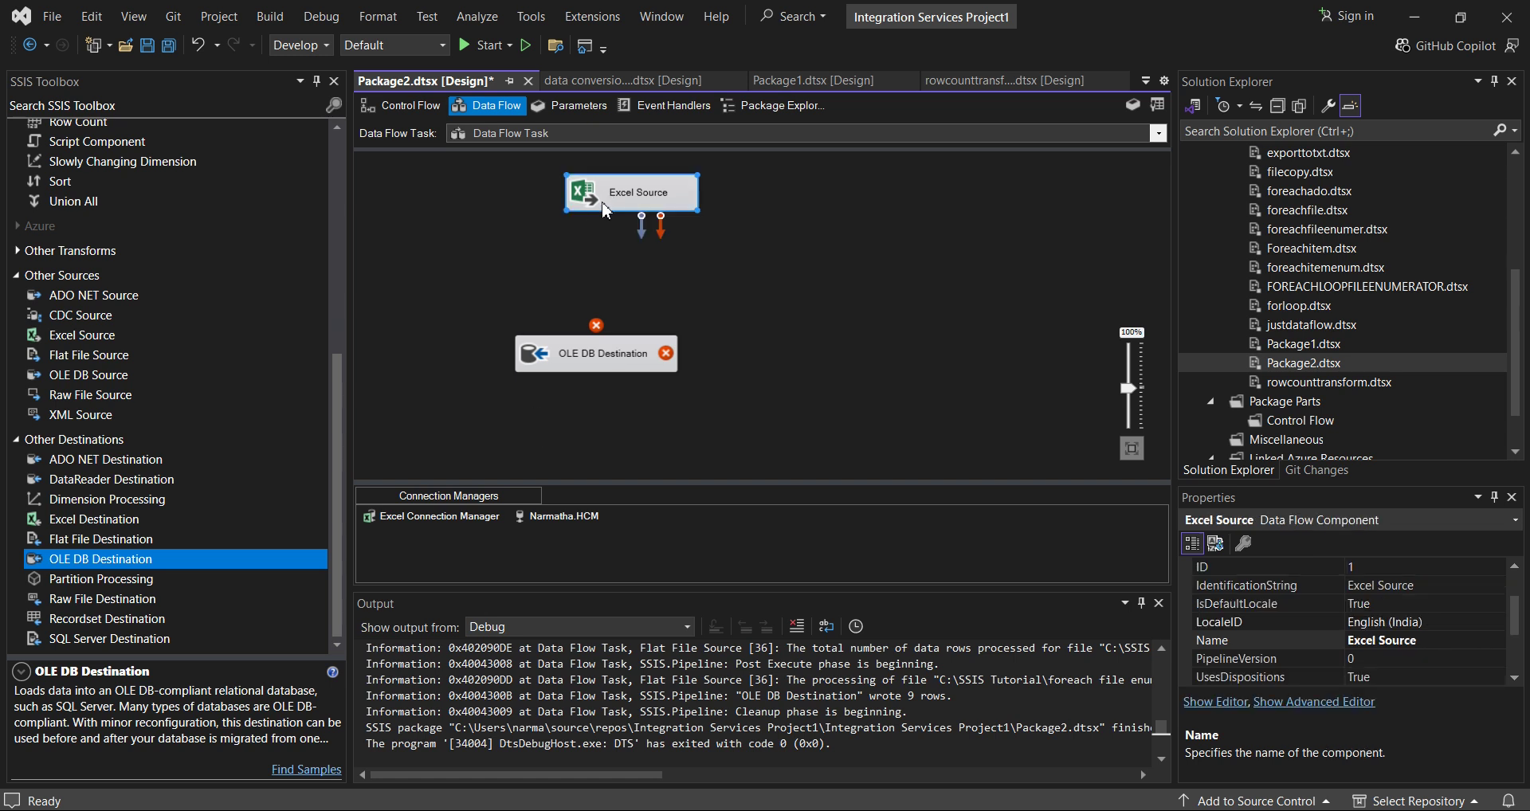
pyautogui.click(584, 366)
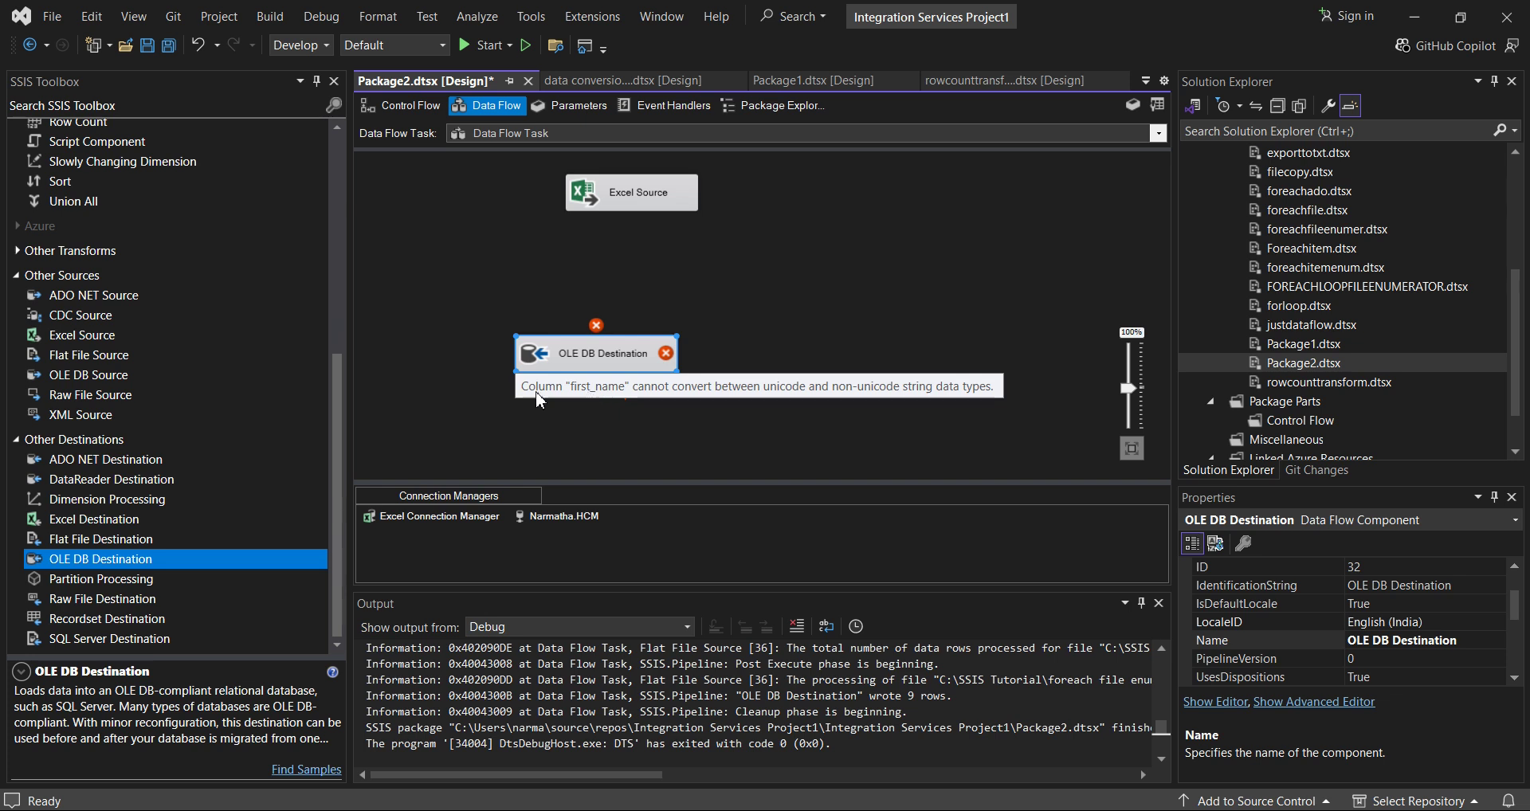
# Step: Add a Data Conversion transformation between the Excel Source and the OLE DB Destination, and connect the source's output to it
pyautogui.scroll(2, 110, 345)
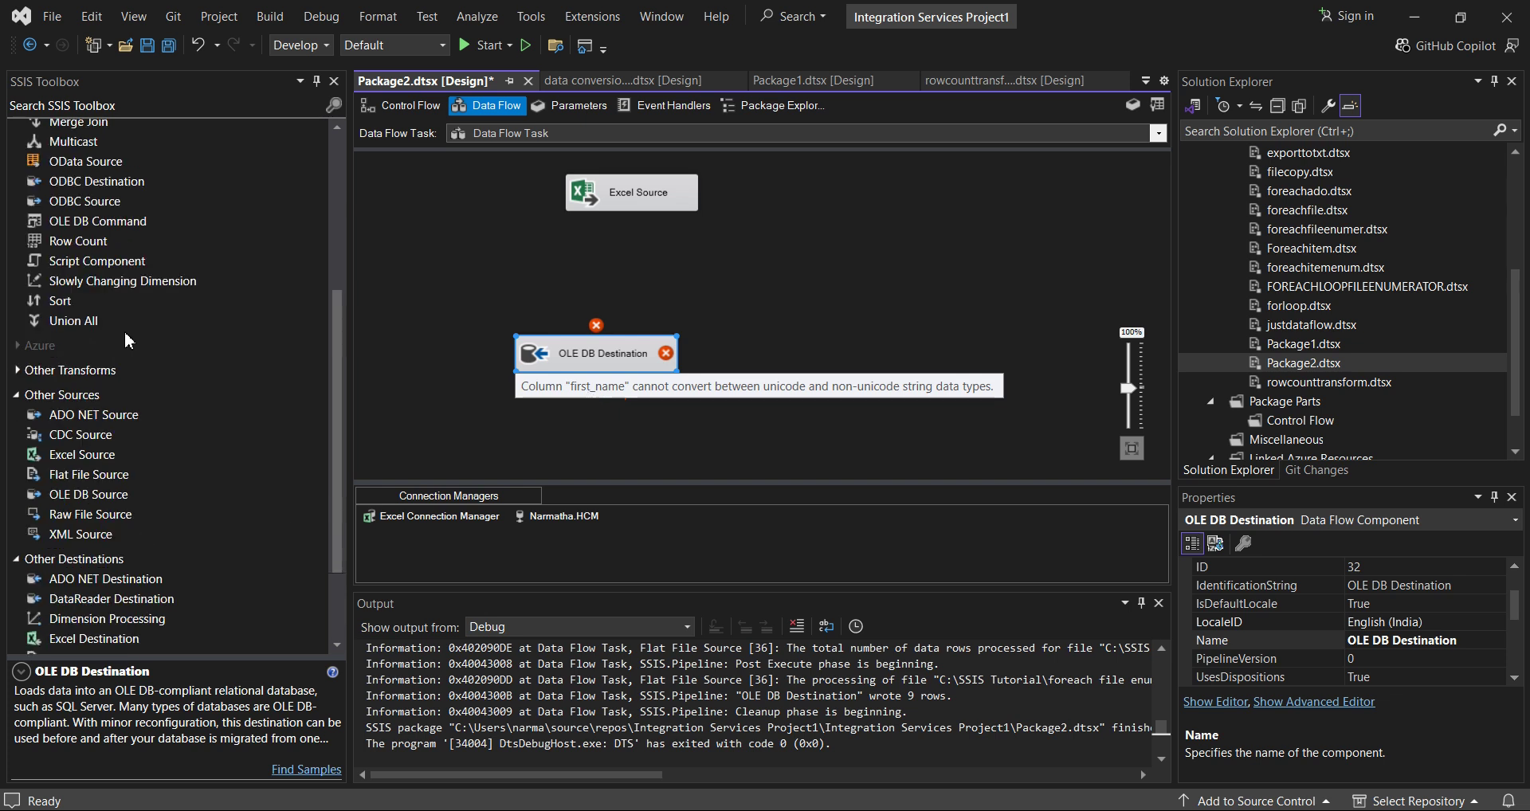
pyautogui.scroll(4, 126, 330)
pyautogui.moveTo(104, 229); pyautogui.dragTo(650, 275)
pyautogui.click(626, 201)
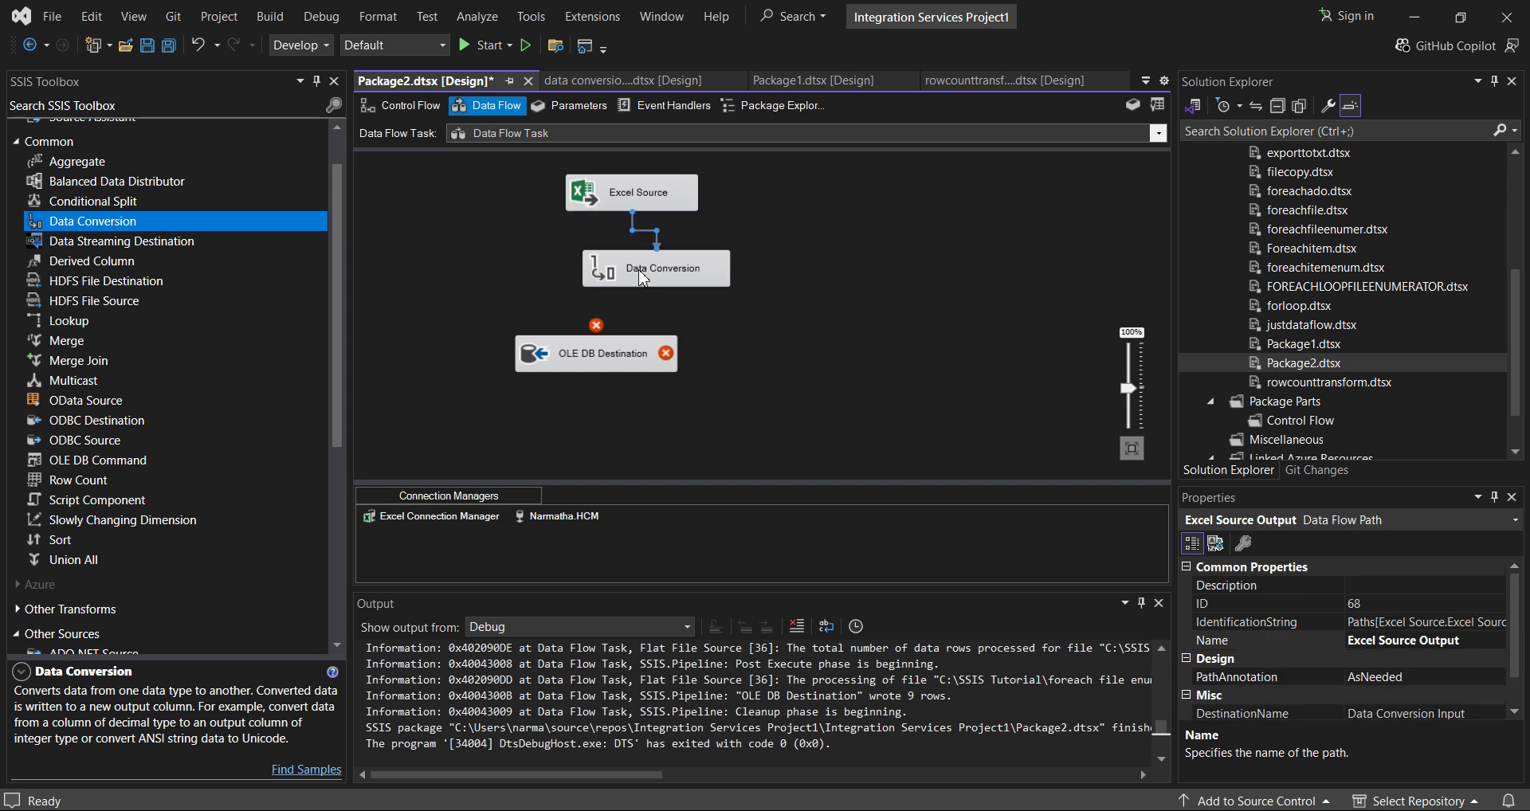
# Step: In the Data Conversion transformation, include every input column except id and widen the Data Type column
pyautogui.doubleClick(642, 271)
pyautogui.click(724, 214)
pyautogui.click(724, 236)
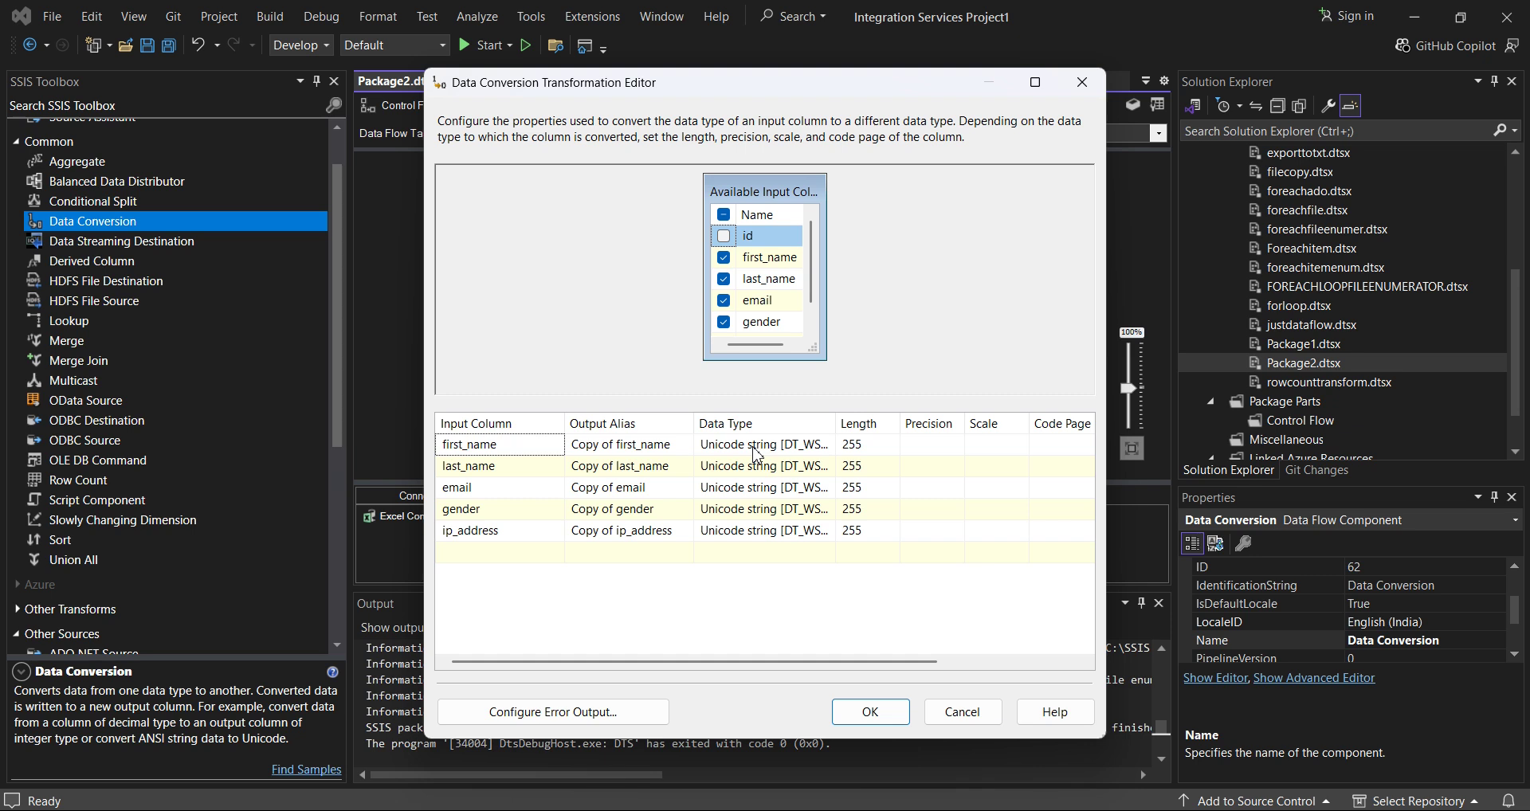
pyautogui.doubleClick(836, 423)
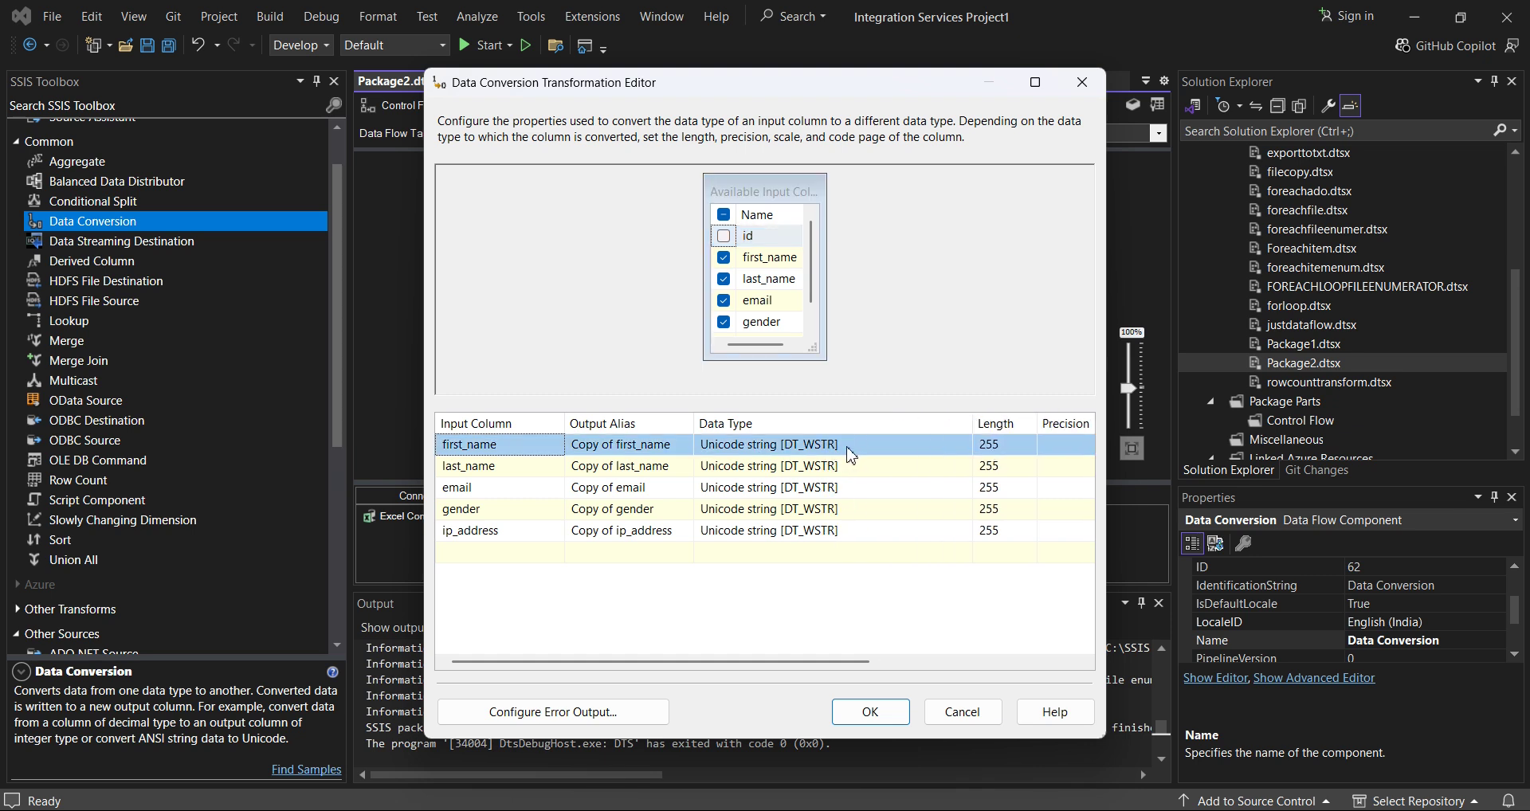
# Step: Set the conversion data type of first_name and last_name to string [DT_STR]
pyautogui.click(851, 445)
pyautogui.click(964, 445)
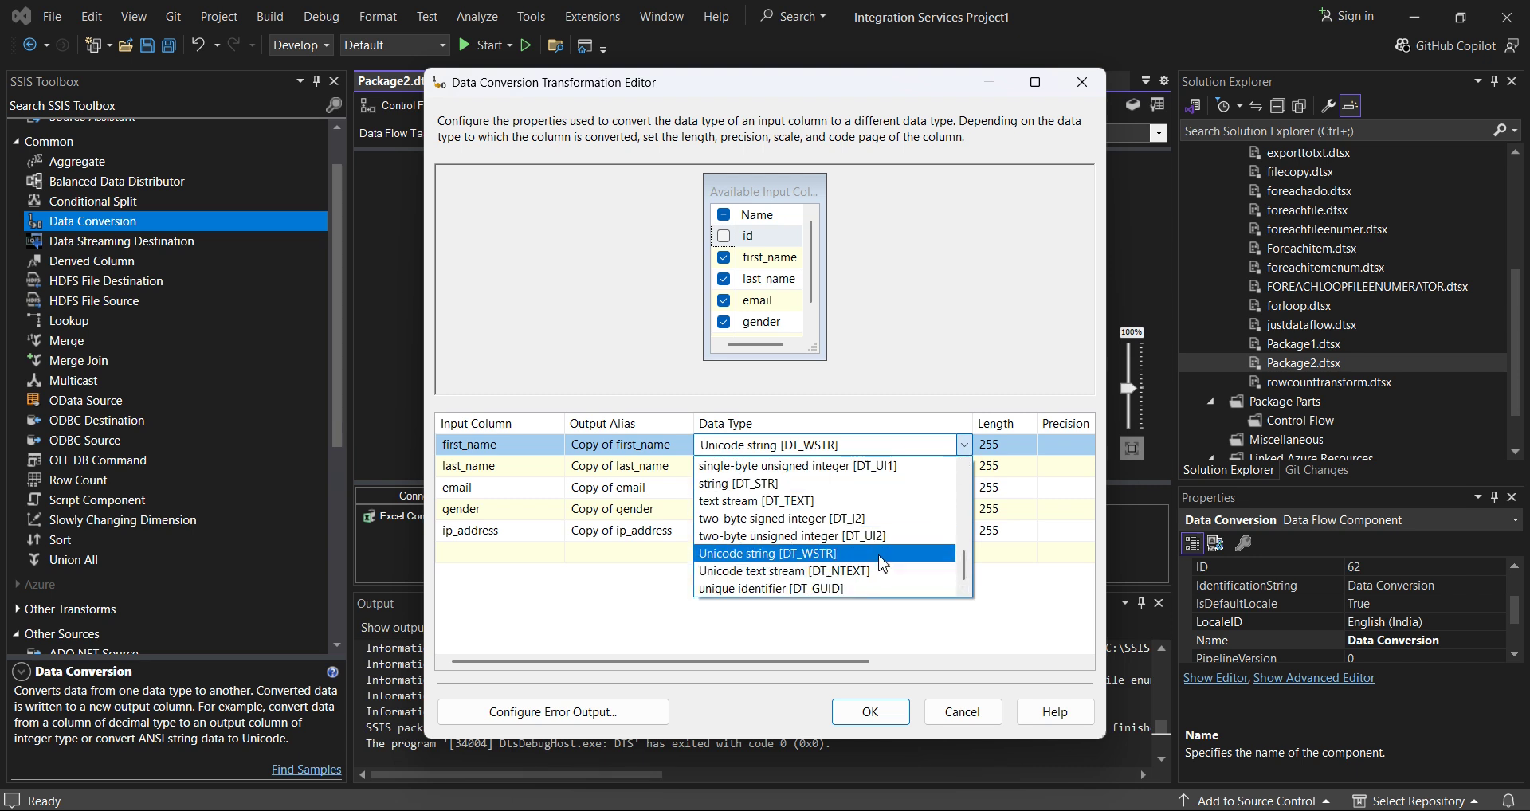
pyautogui.click(843, 483)
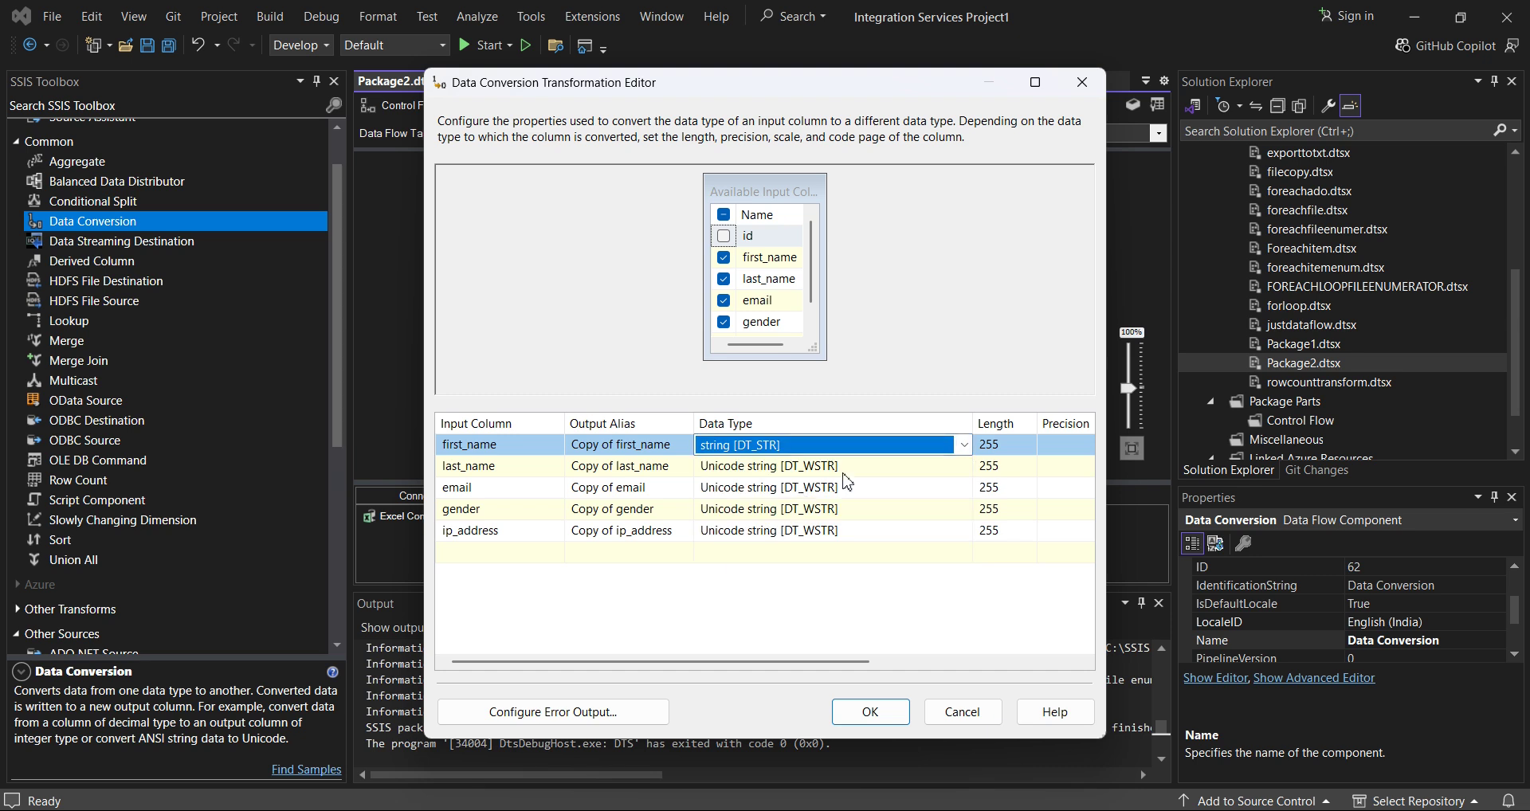
pyautogui.click(840, 467)
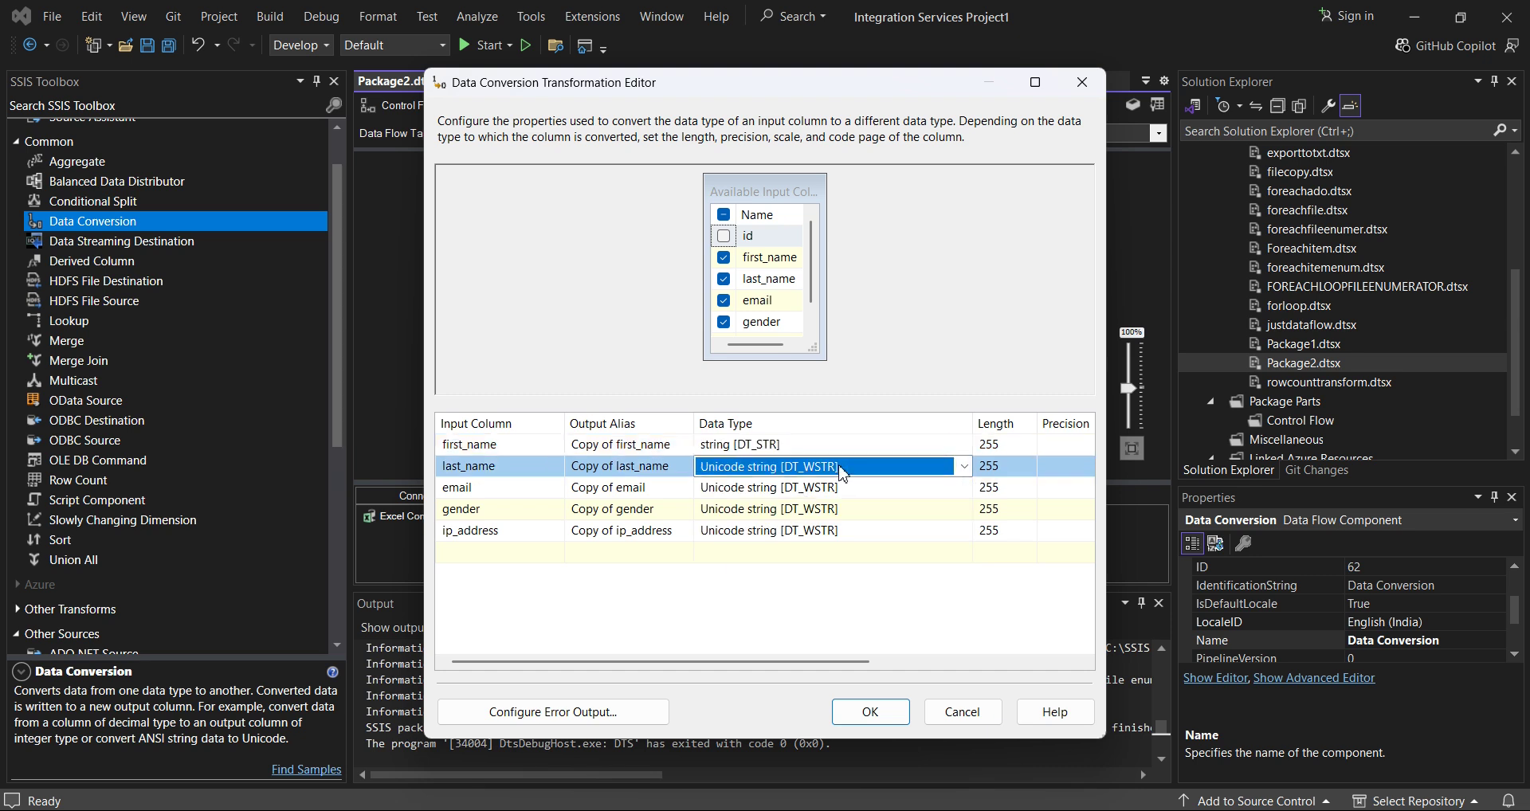
pyautogui.click(965, 467)
pyautogui.click(778, 505)
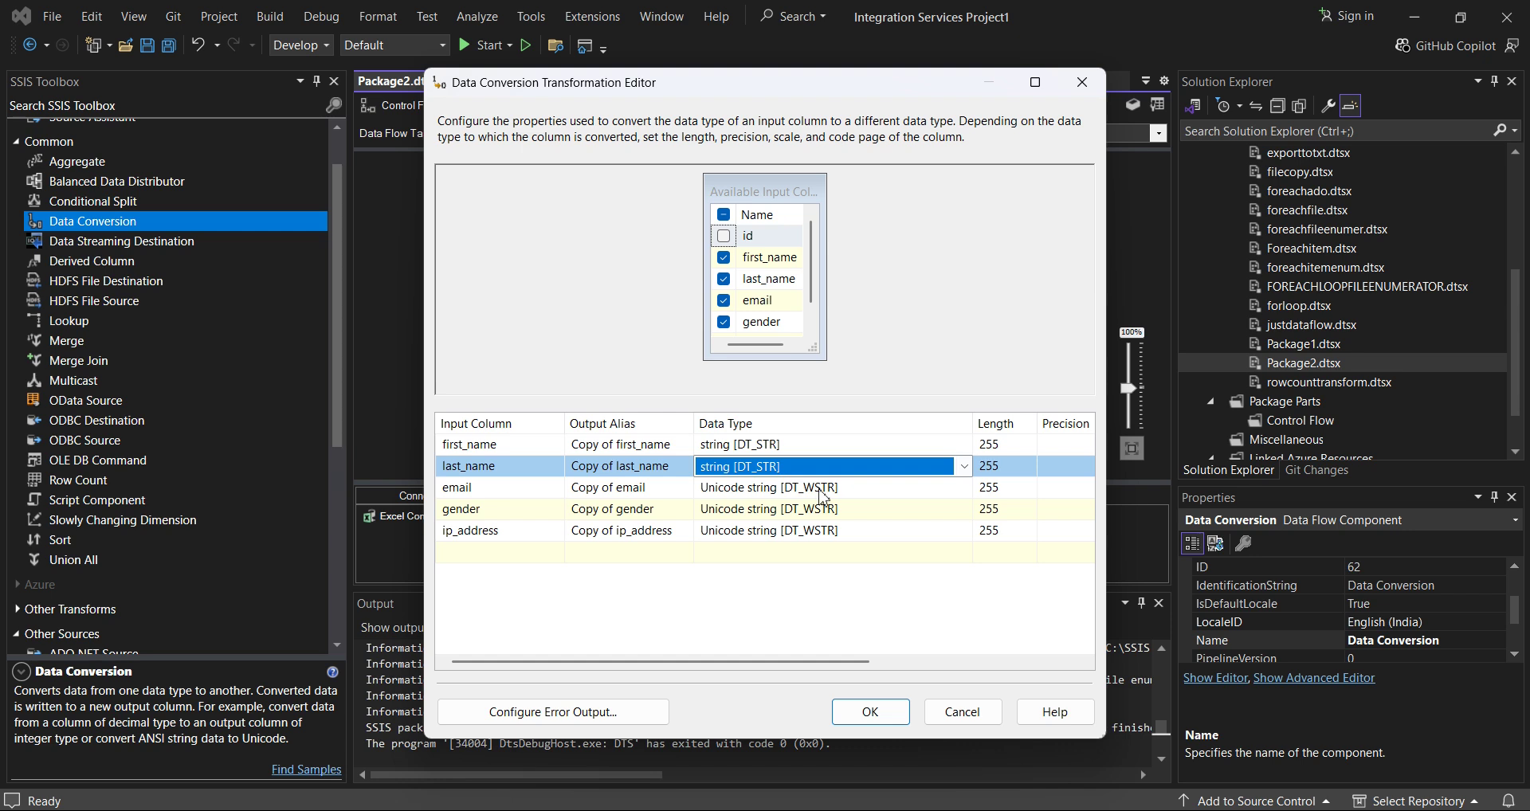
# Step: Set the conversion data type of email, gender and ip_address to string [DT_STR] and accept the Data Conversion settings
pyautogui.click(825, 487)
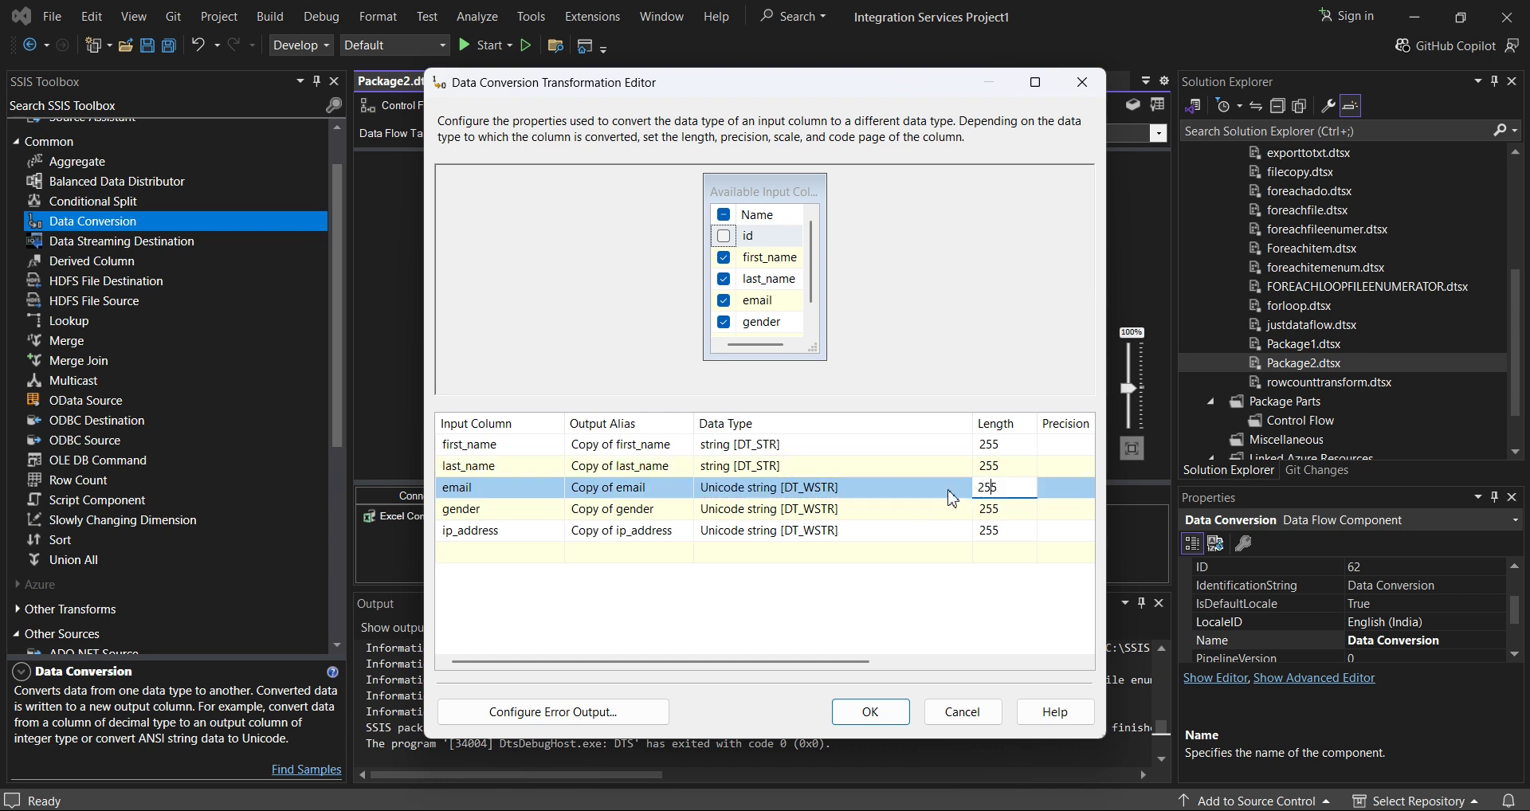
pyautogui.click(963, 488)
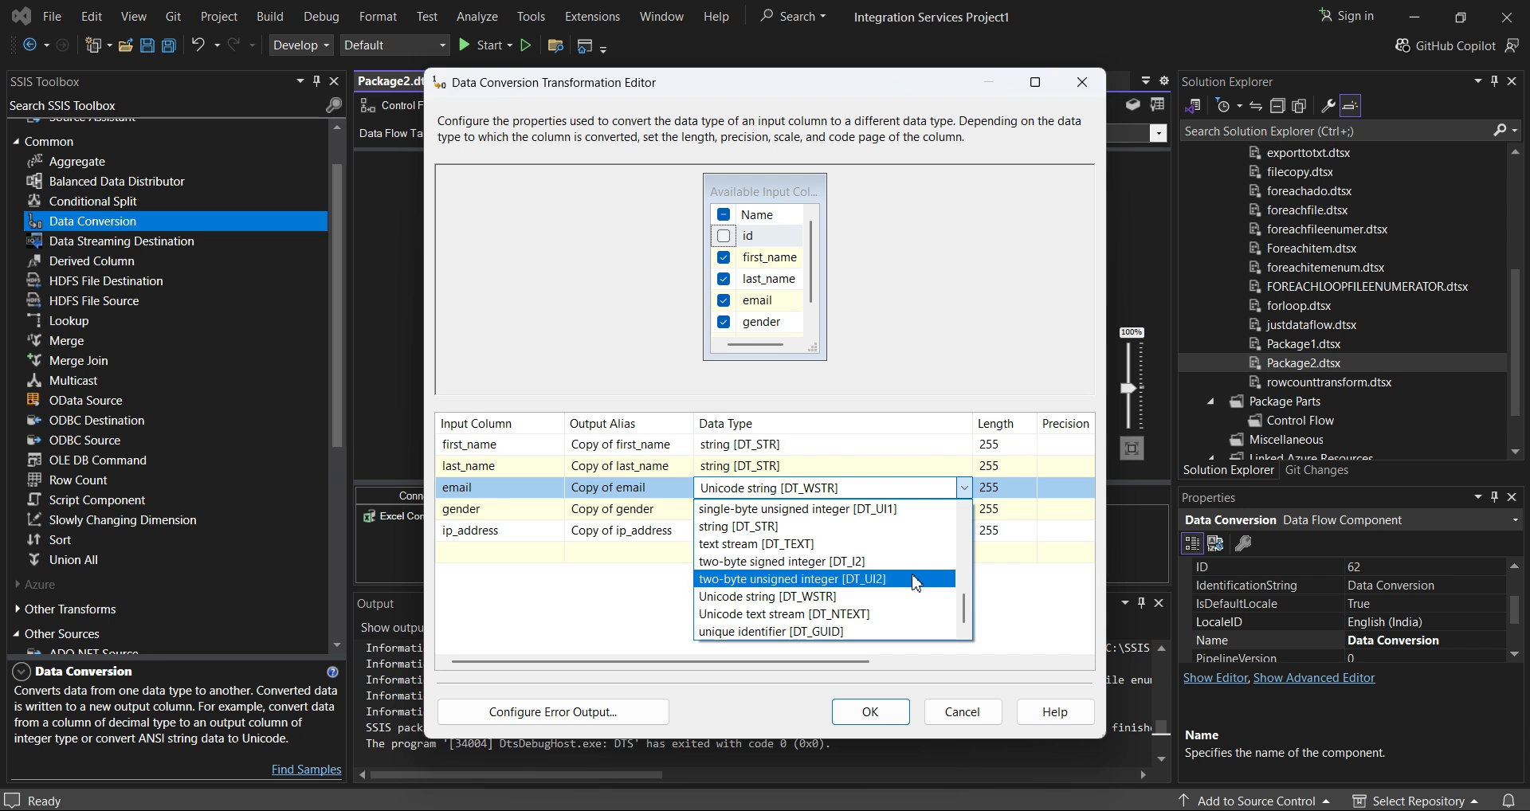
pyautogui.click(858, 527)
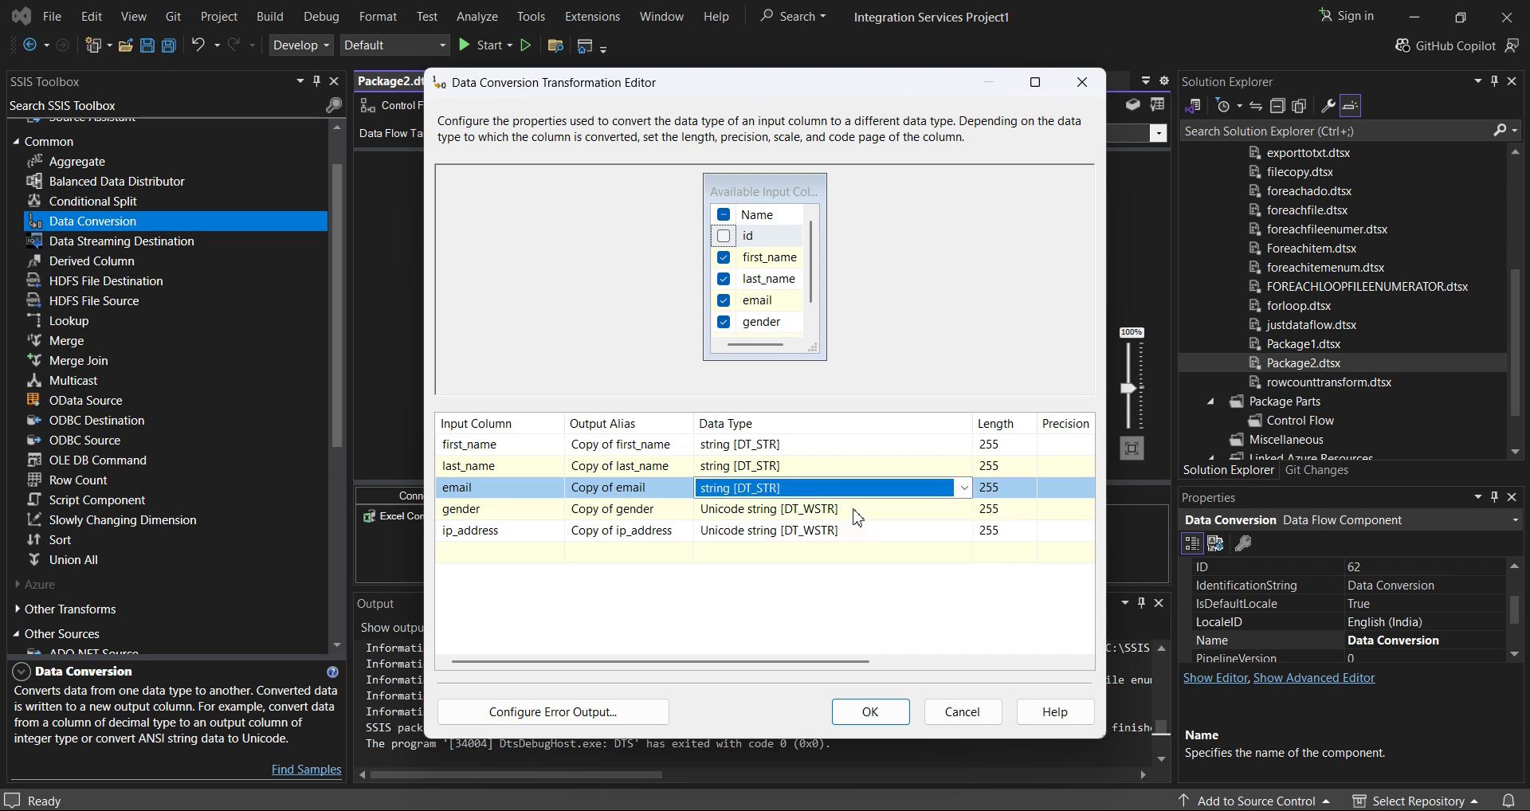
pyautogui.click(859, 513)
pyautogui.click(962, 513)
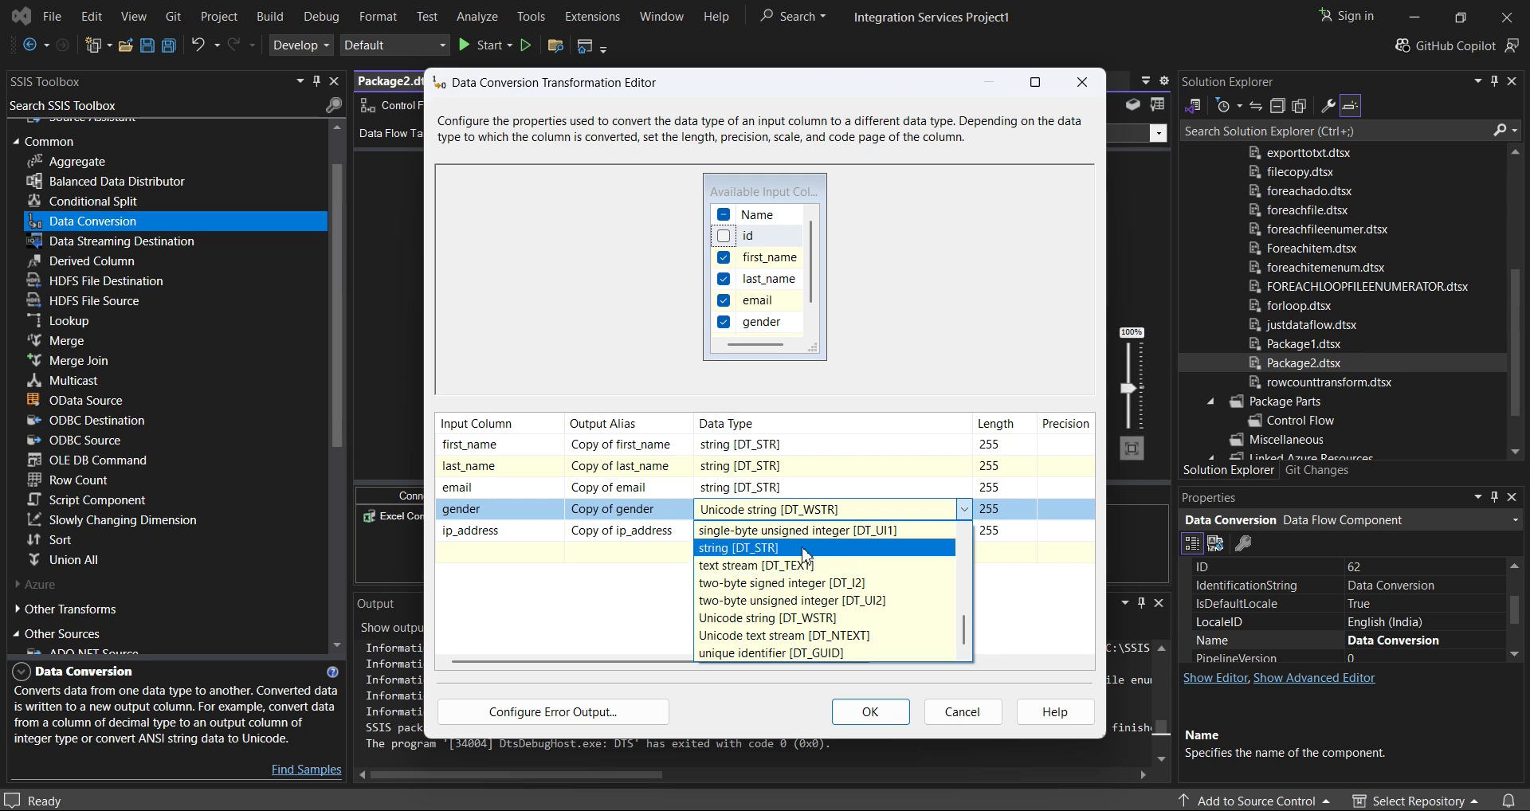
pyautogui.click(798, 561)
pyautogui.click(817, 531)
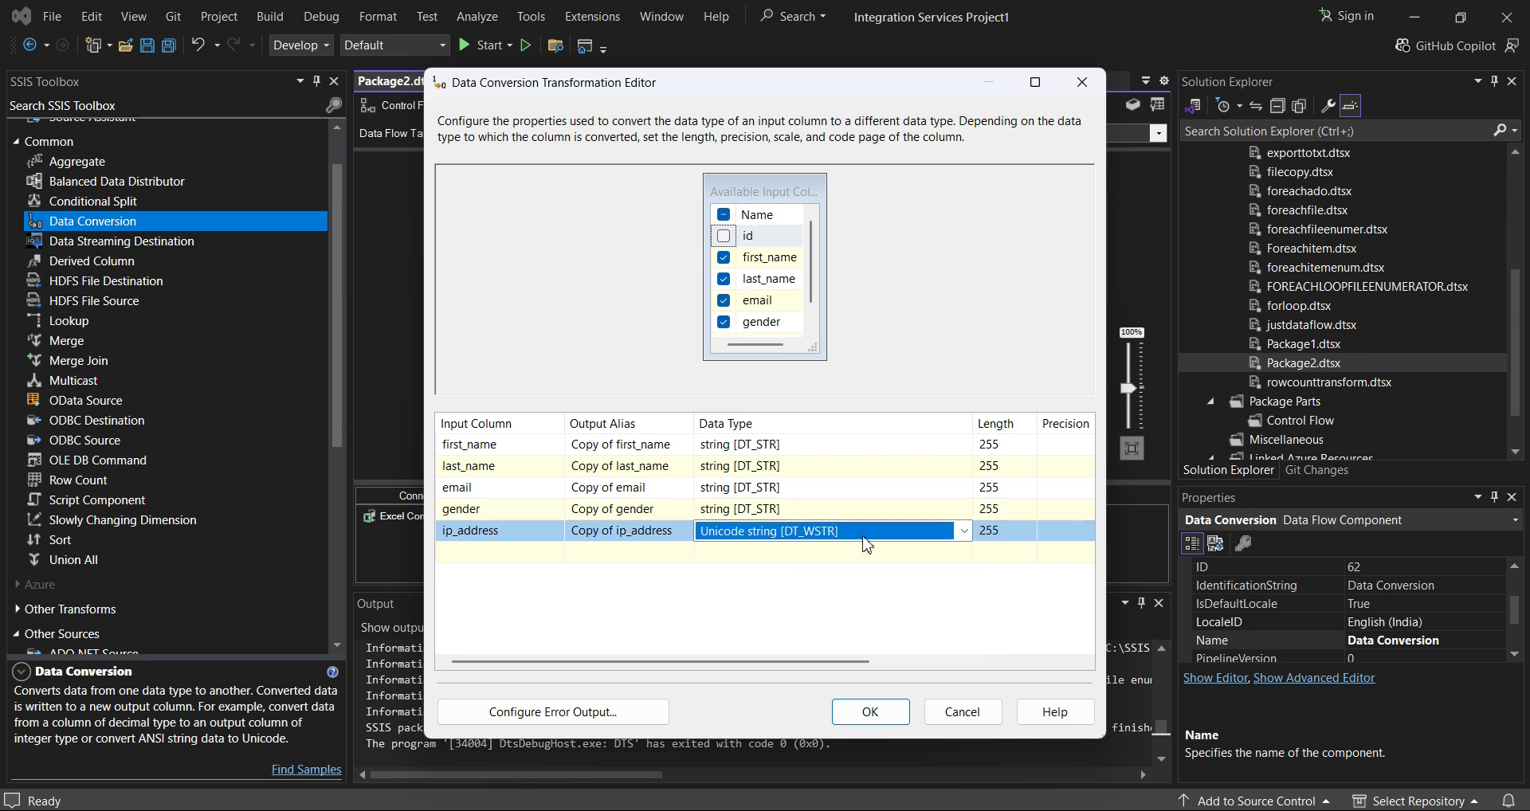
pyautogui.click(964, 531)
pyautogui.click(782, 571)
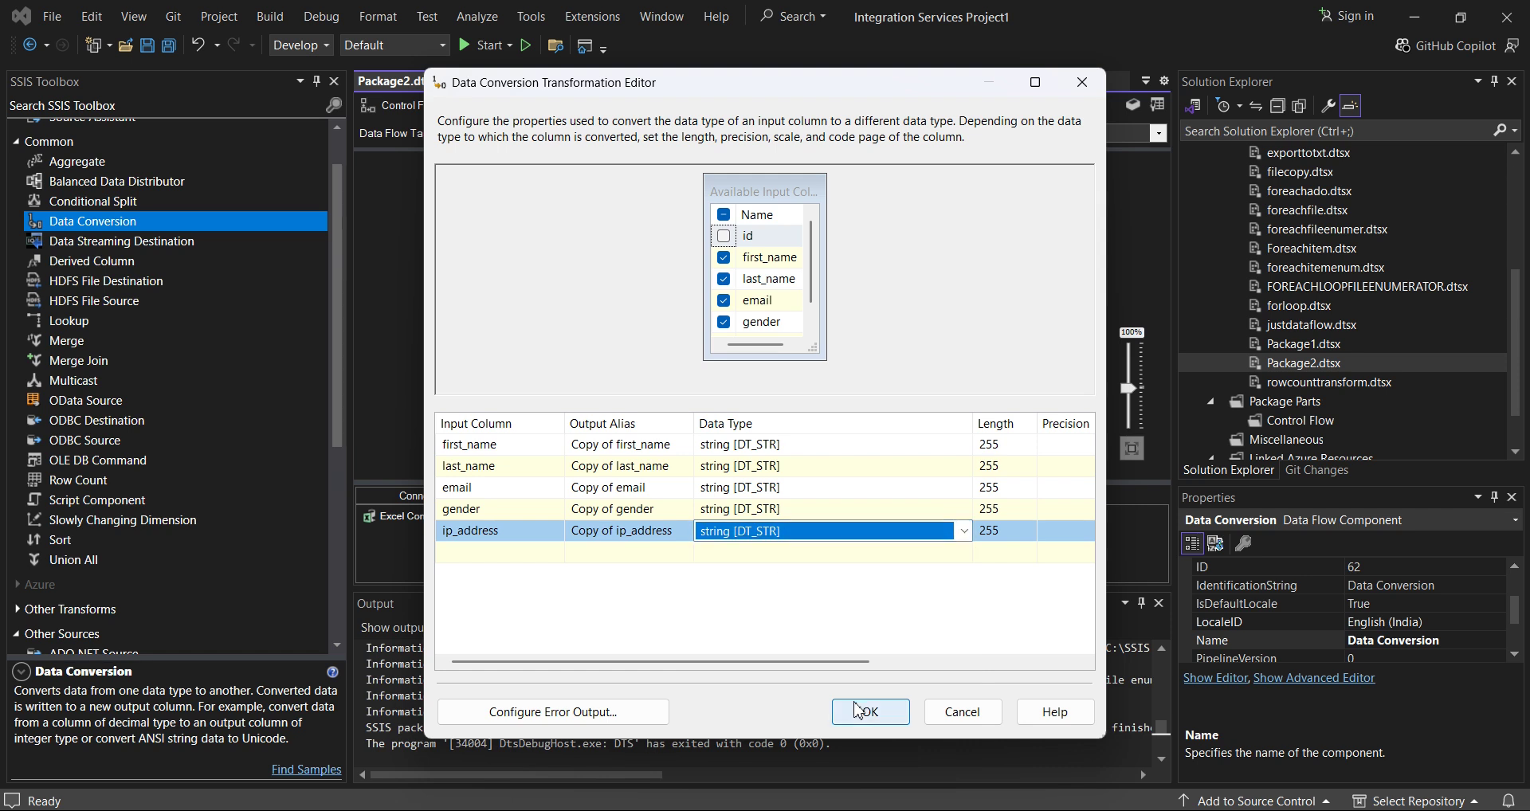
pyautogui.click(864, 712)
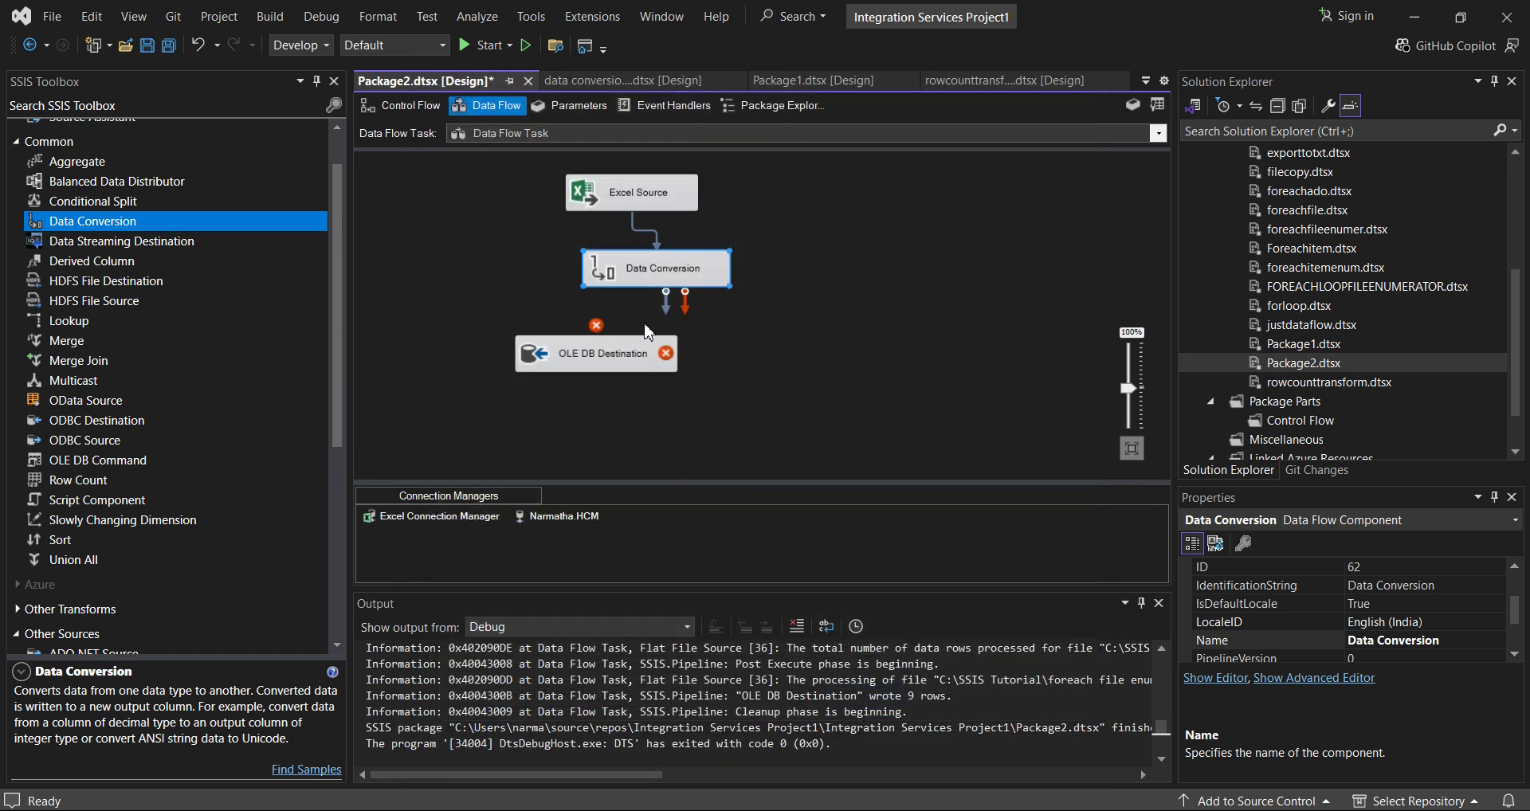
# Step: Connect the Data Conversion output to the OLE DB Destination, then view the destination's settings and close them without changes
pyautogui.moveTo(667, 309); pyautogui.dragTo(630, 351)
pyautogui.click(581, 359)
pyautogui.doubleClick(580, 359)
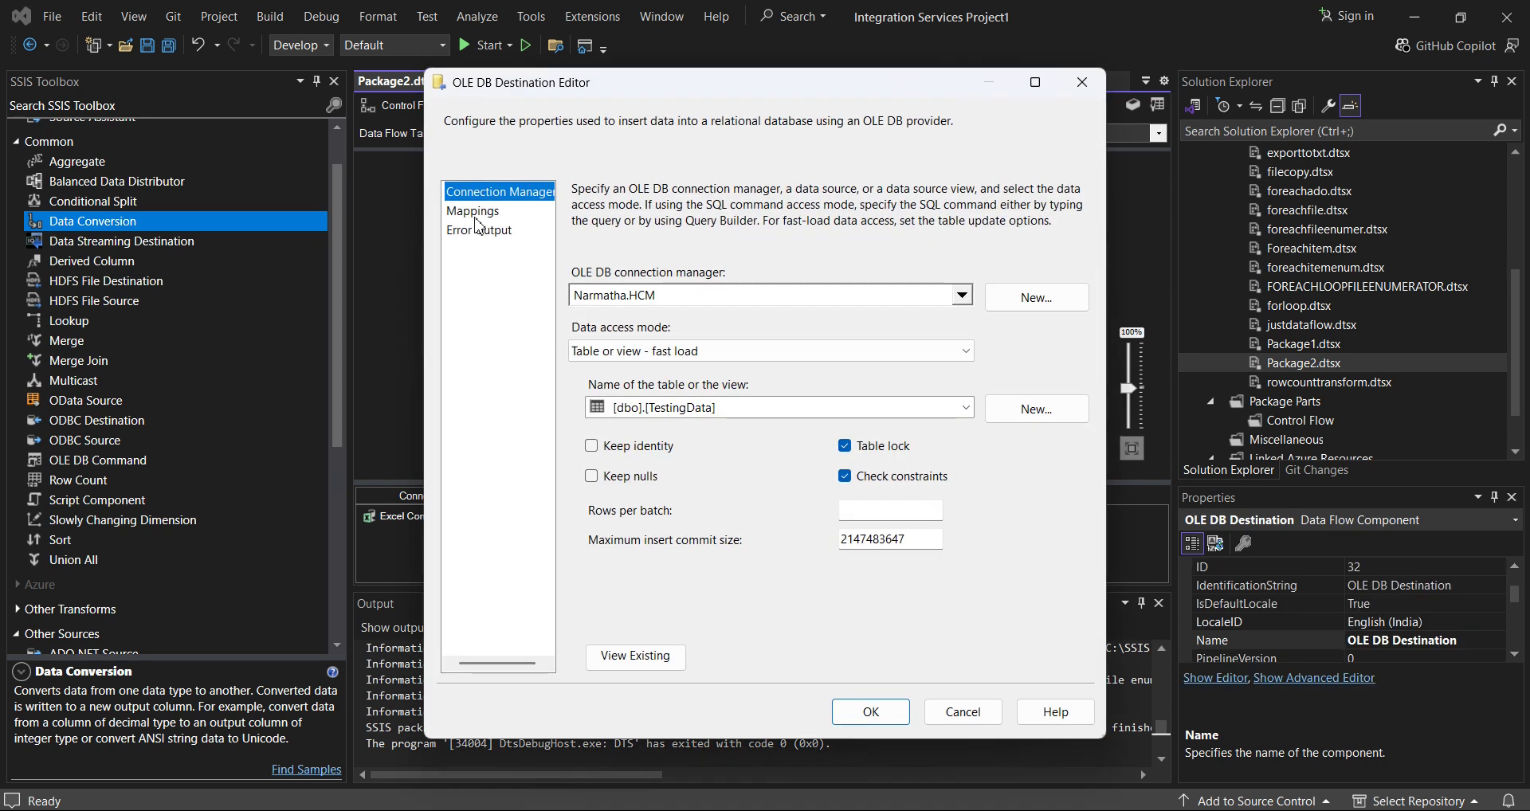
pyautogui.click(1083, 82)
# Step: Review and accept the Data Conversion settings, then open the OLE DB Destination's column mappings
pyautogui.doubleClick(638, 275)
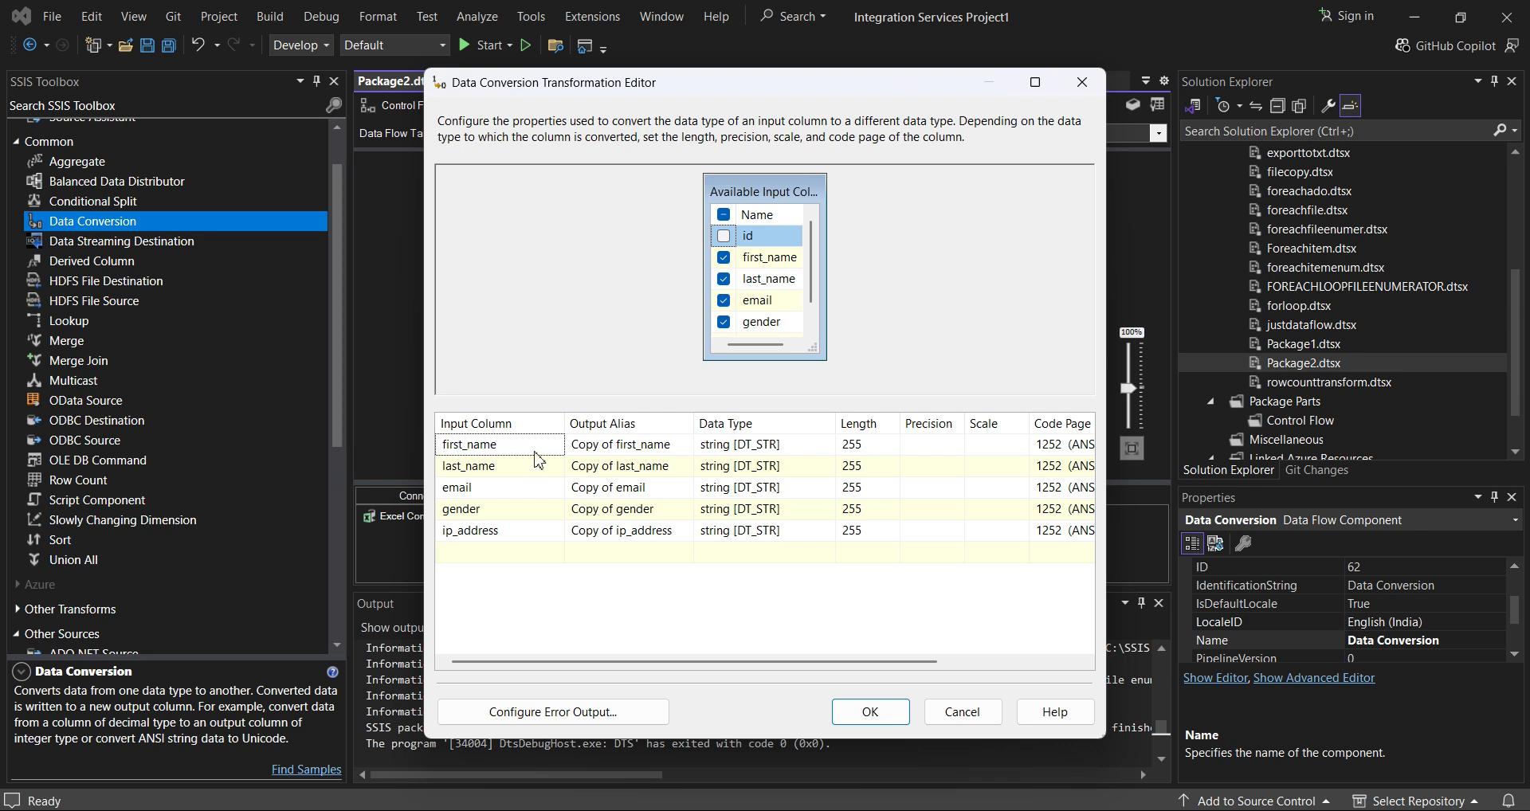
pyautogui.click(867, 712)
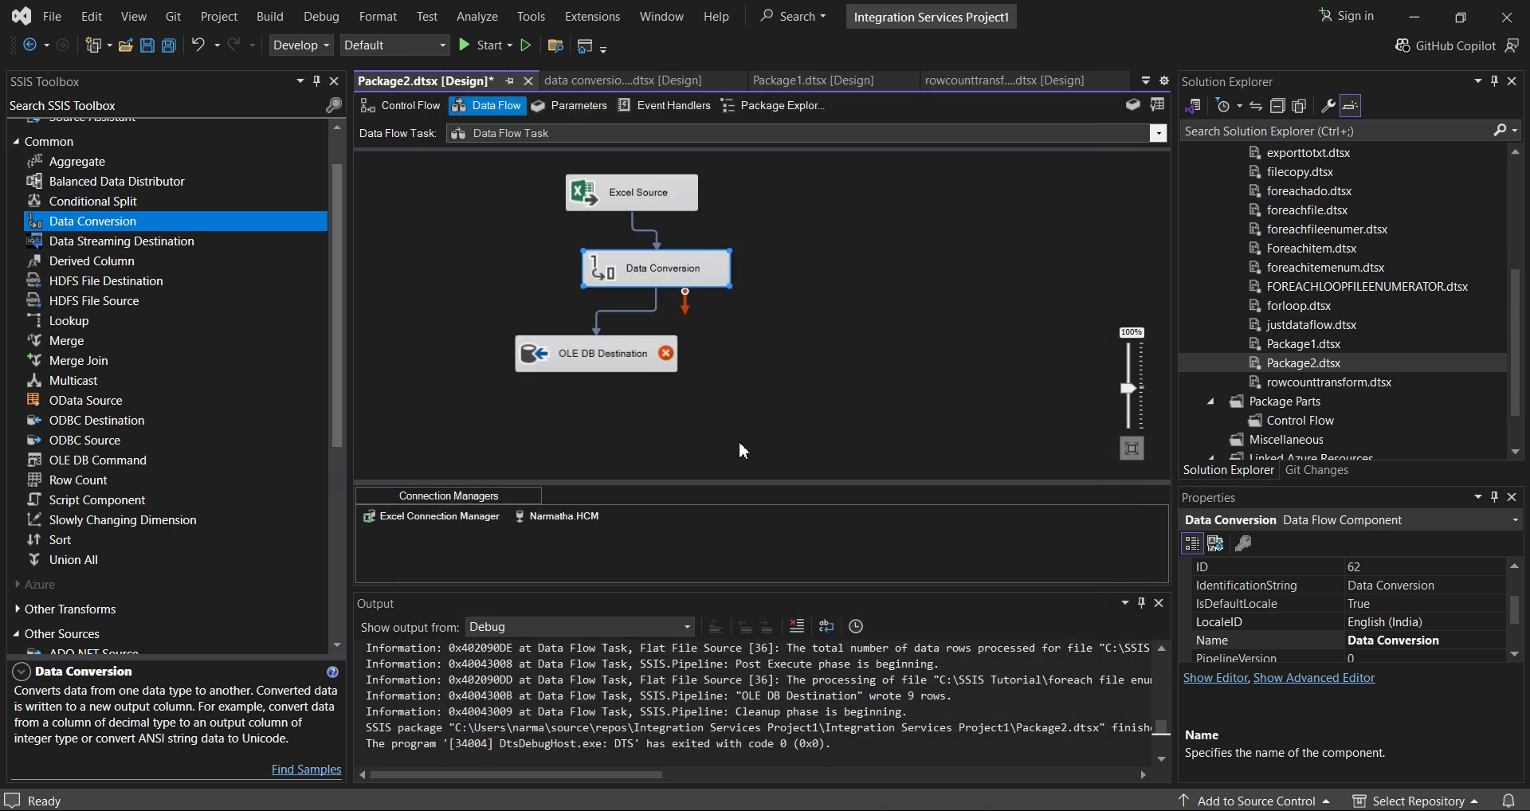
pyautogui.doubleClick(579, 358)
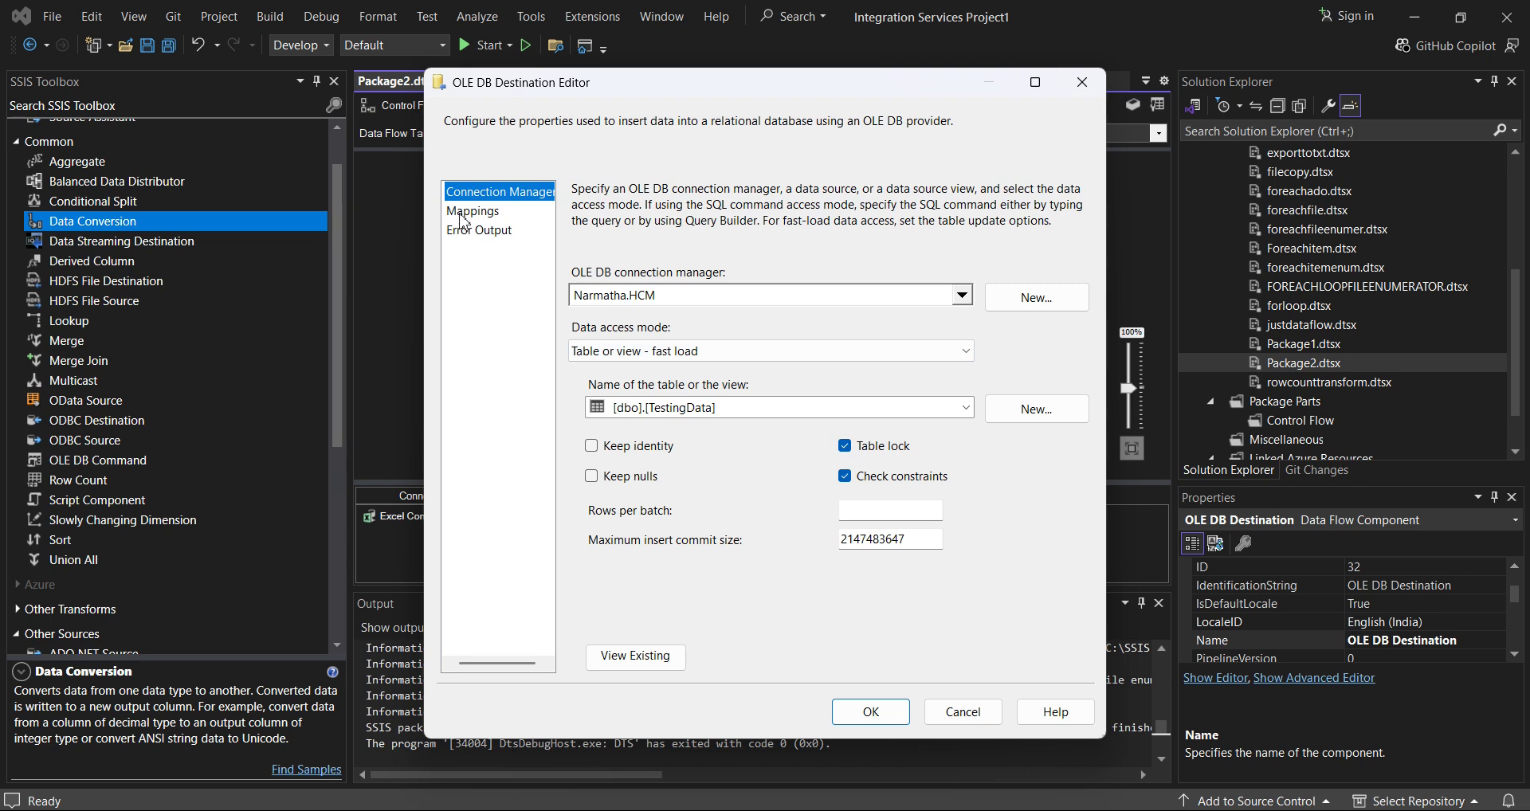
pyautogui.click(470, 211)
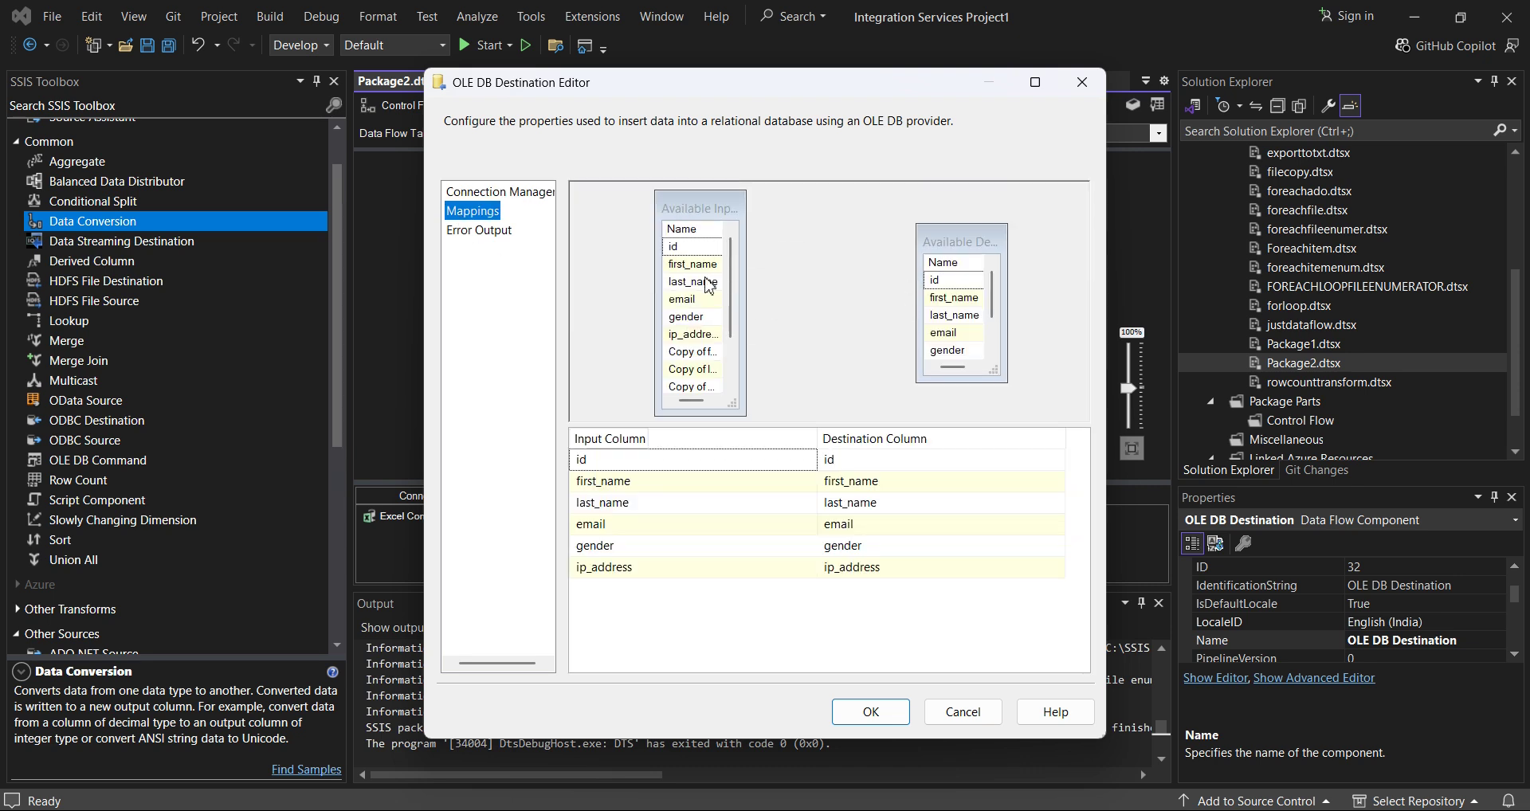
# Step: Try to map Copy of first_name to the destination column id and Copy of last_name to first_name
pyautogui.click(670, 461)
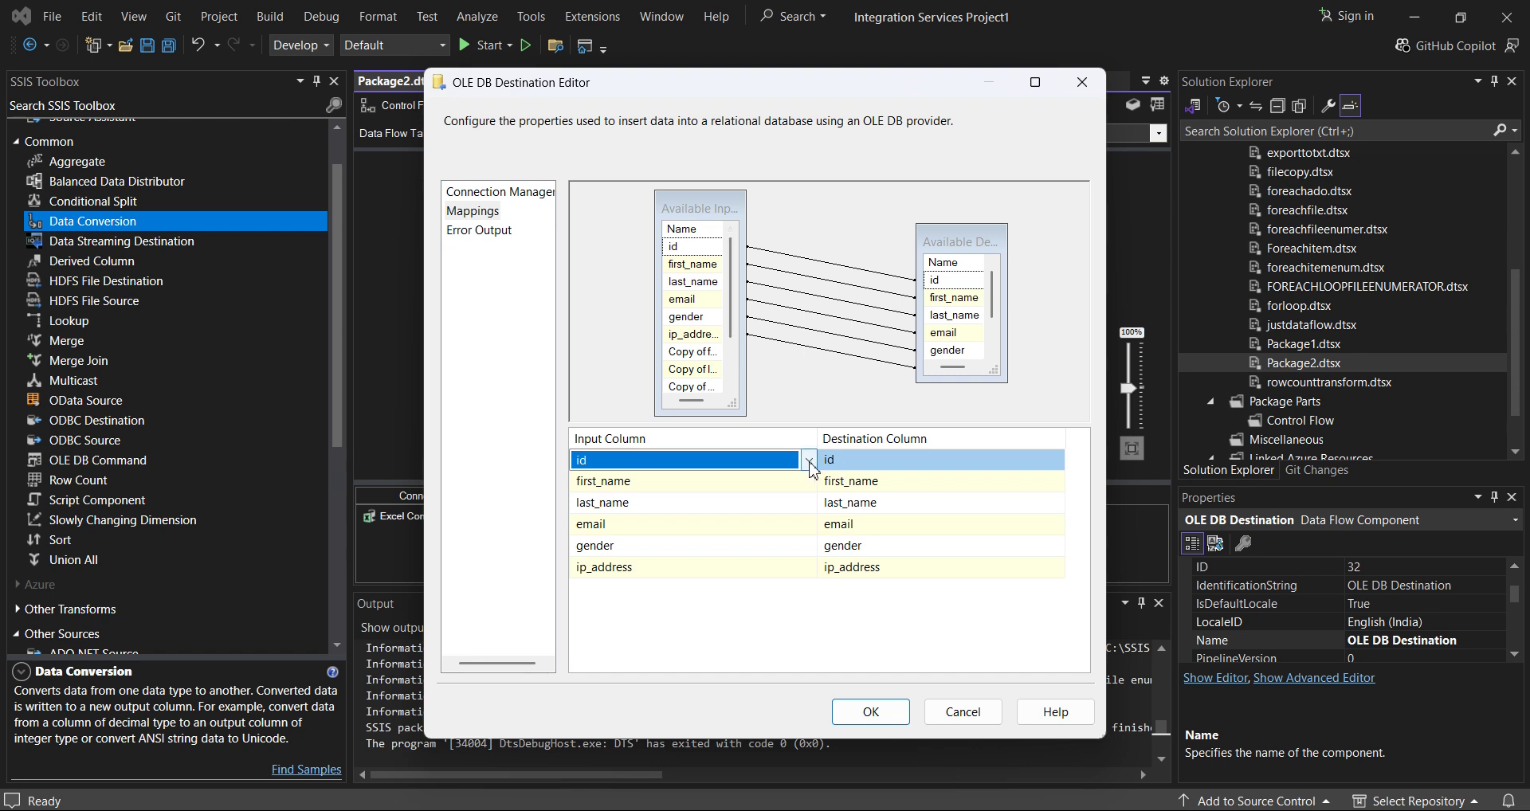
pyautogui.click(808, 460)
pyautogui.click(642, 516)
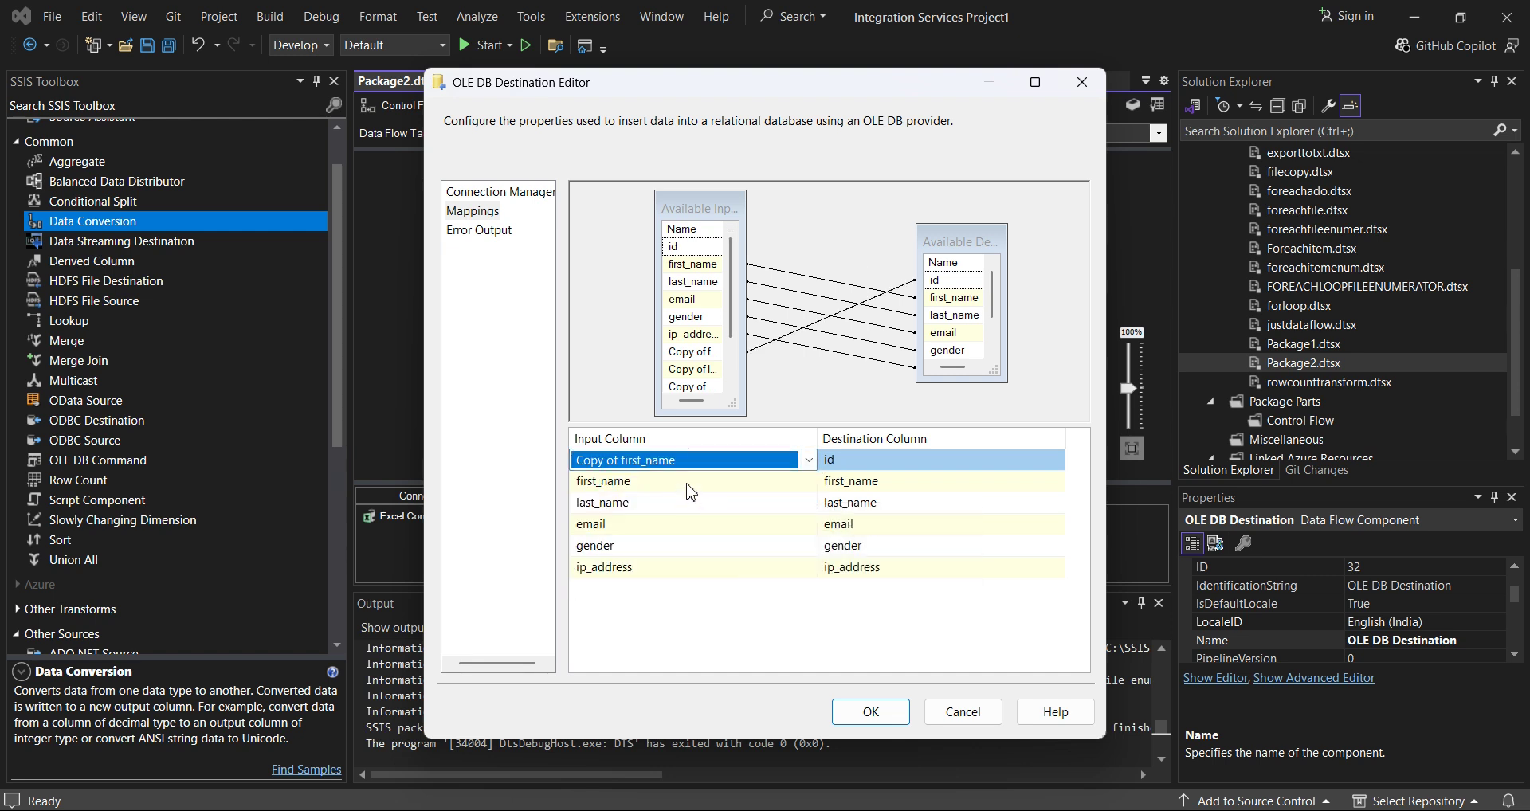
pyautogui.click(688, 483)
pyautogui.click(808, 481)
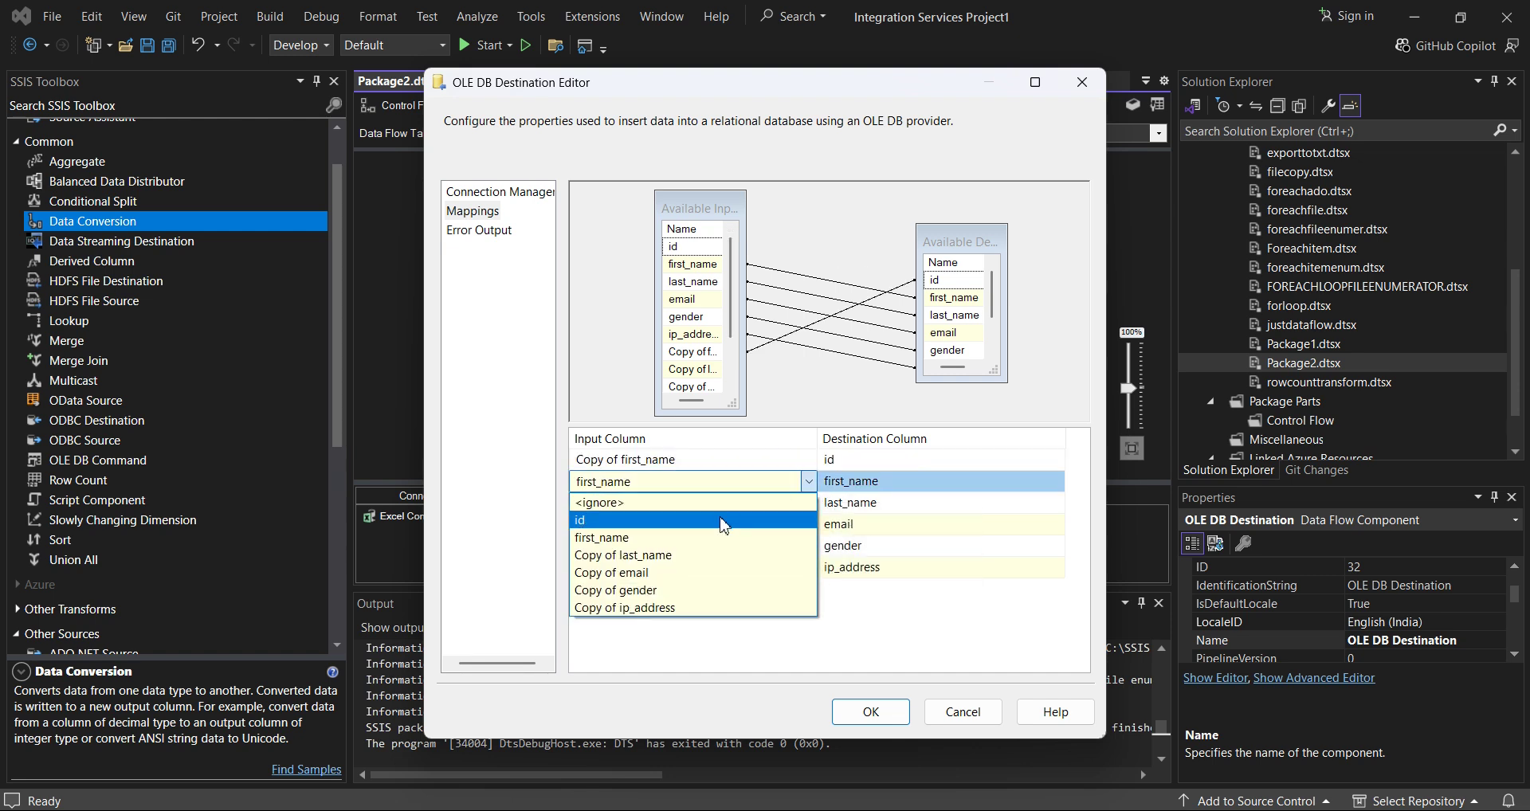
pyautogui.click(650, 555)
pyautogui.click(821, 504)
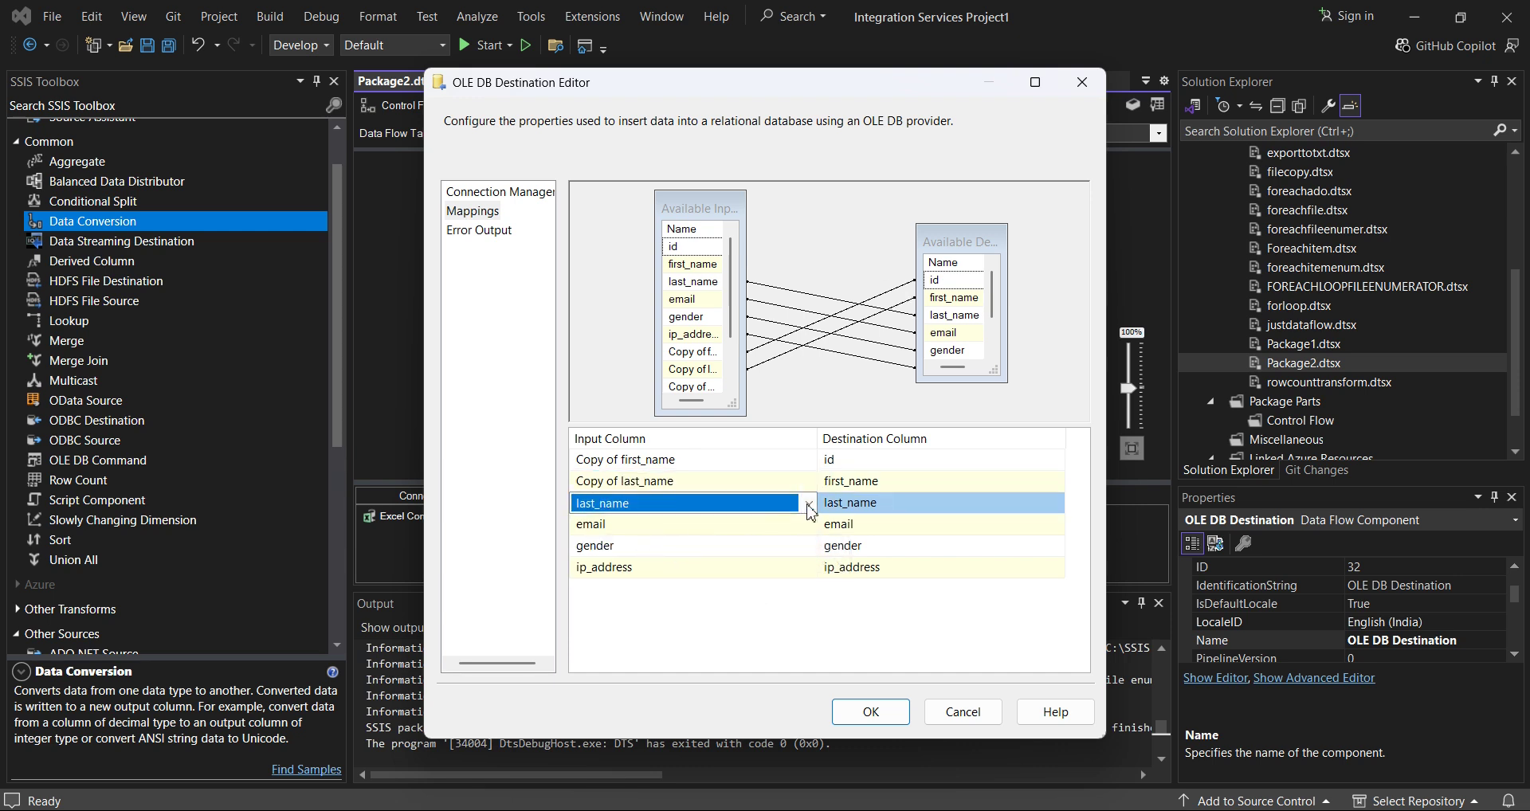
pyautogui.click(809, 503)
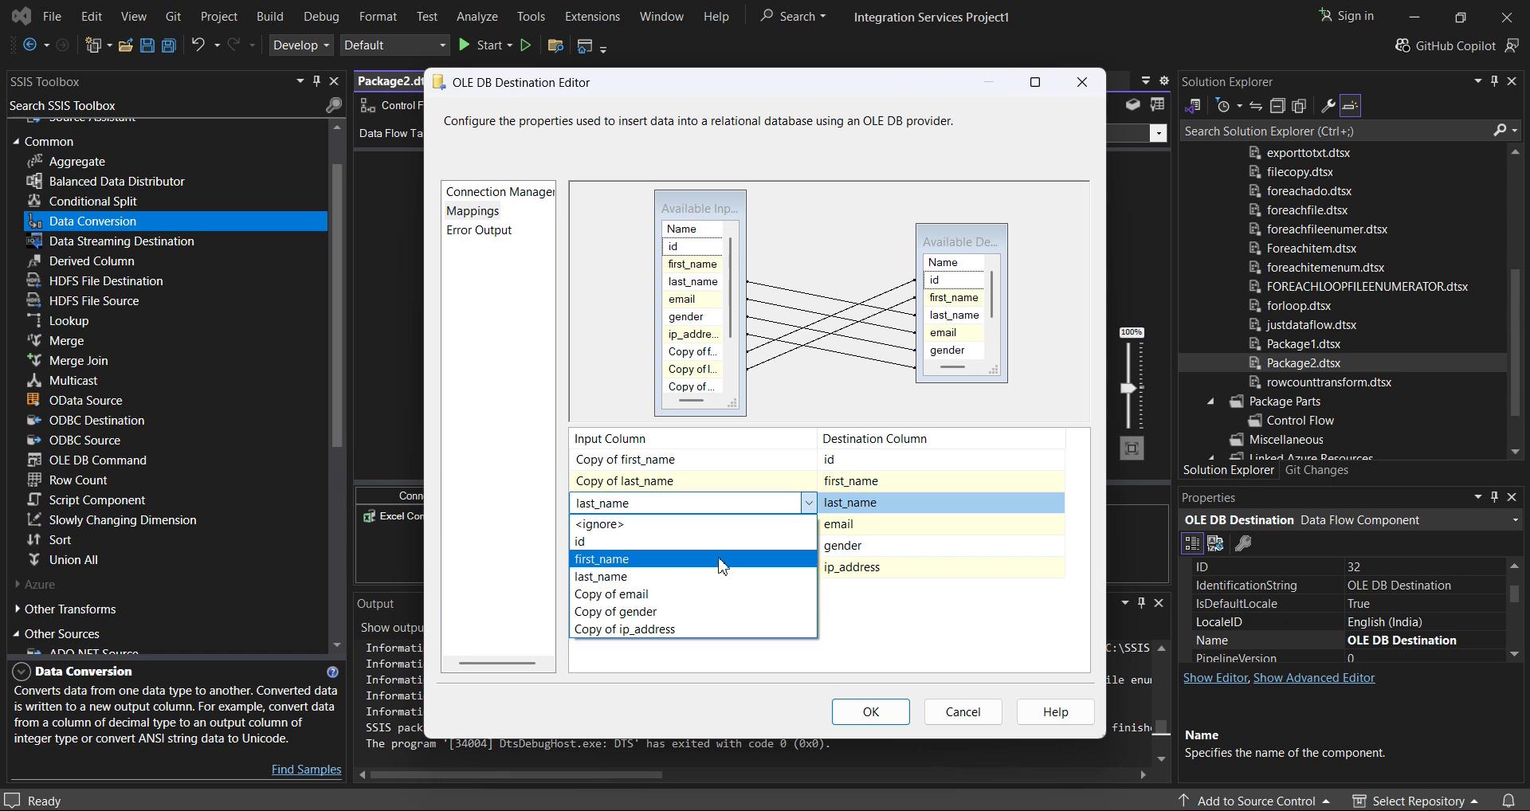
pyautogui.click(707, 477)
# Step: Map the input column id back to the destination column id
pyautogui.click(713, 466)
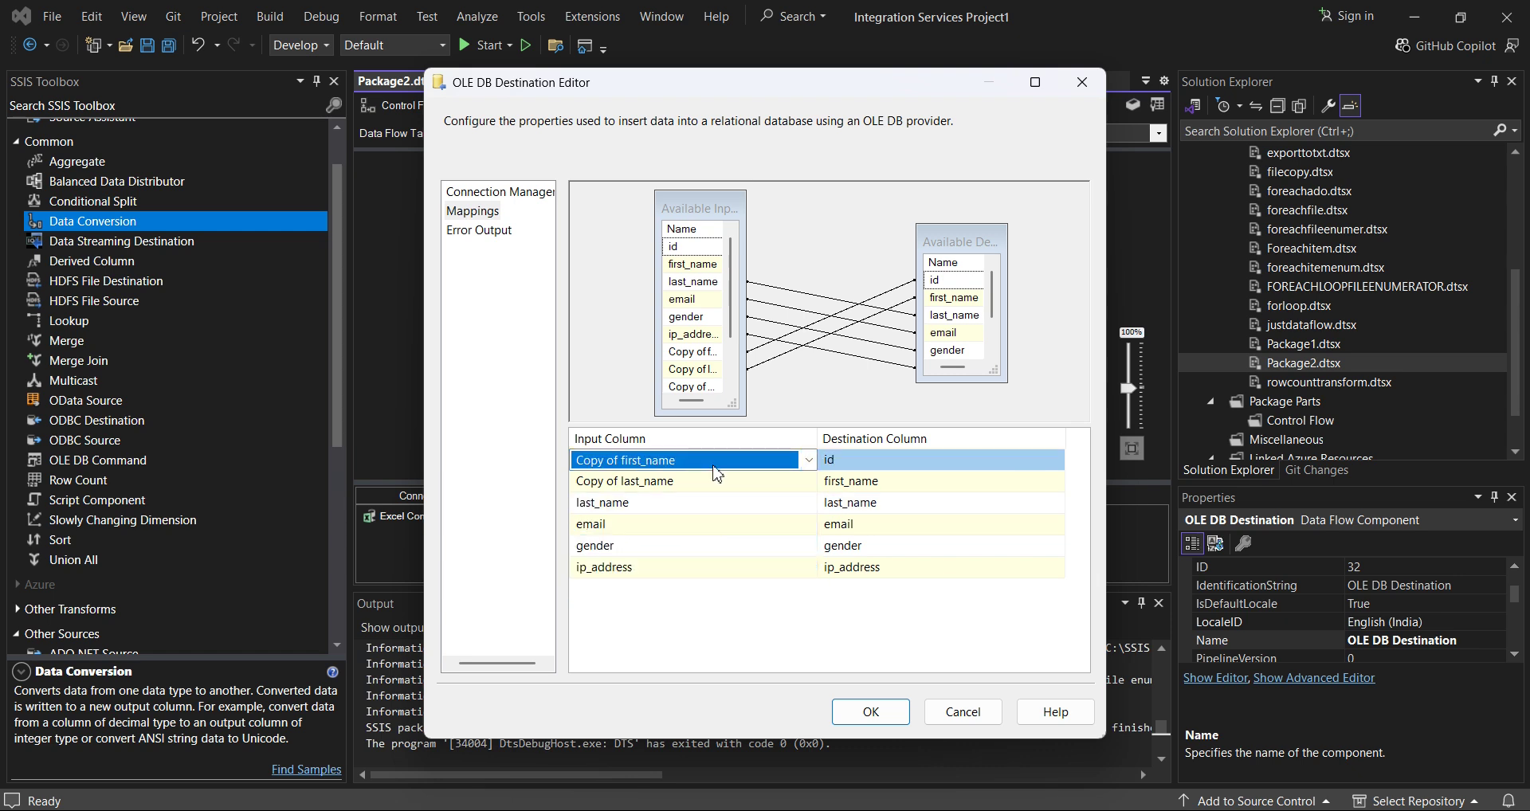
pyautogui.click(732, 464)
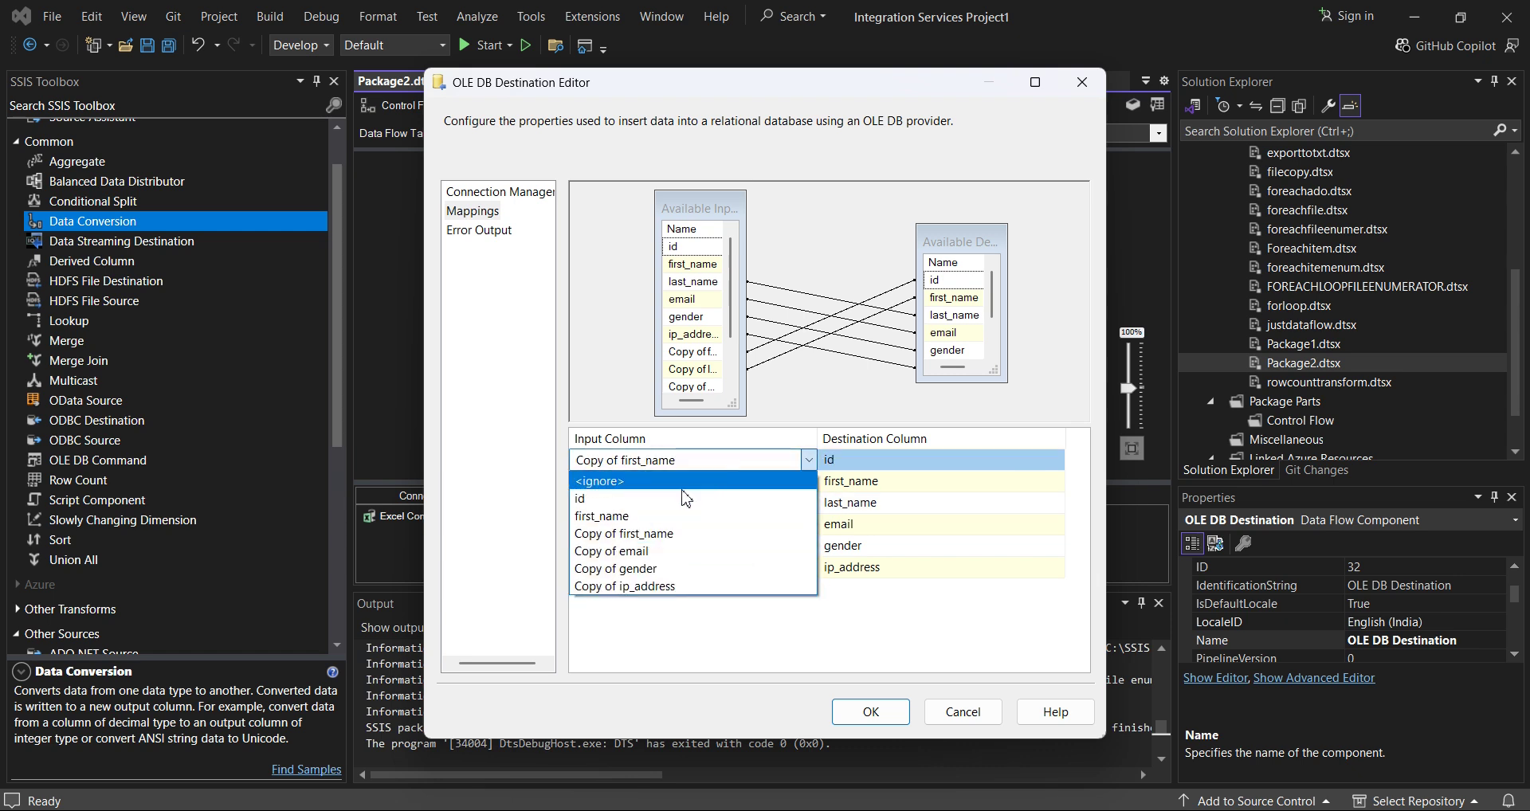
pyautogui.click(630, 498)
# Step: Map Copy of first_name to the destination column first_name and Copy of last_name to last_name
pyautogui.click(676, 487)
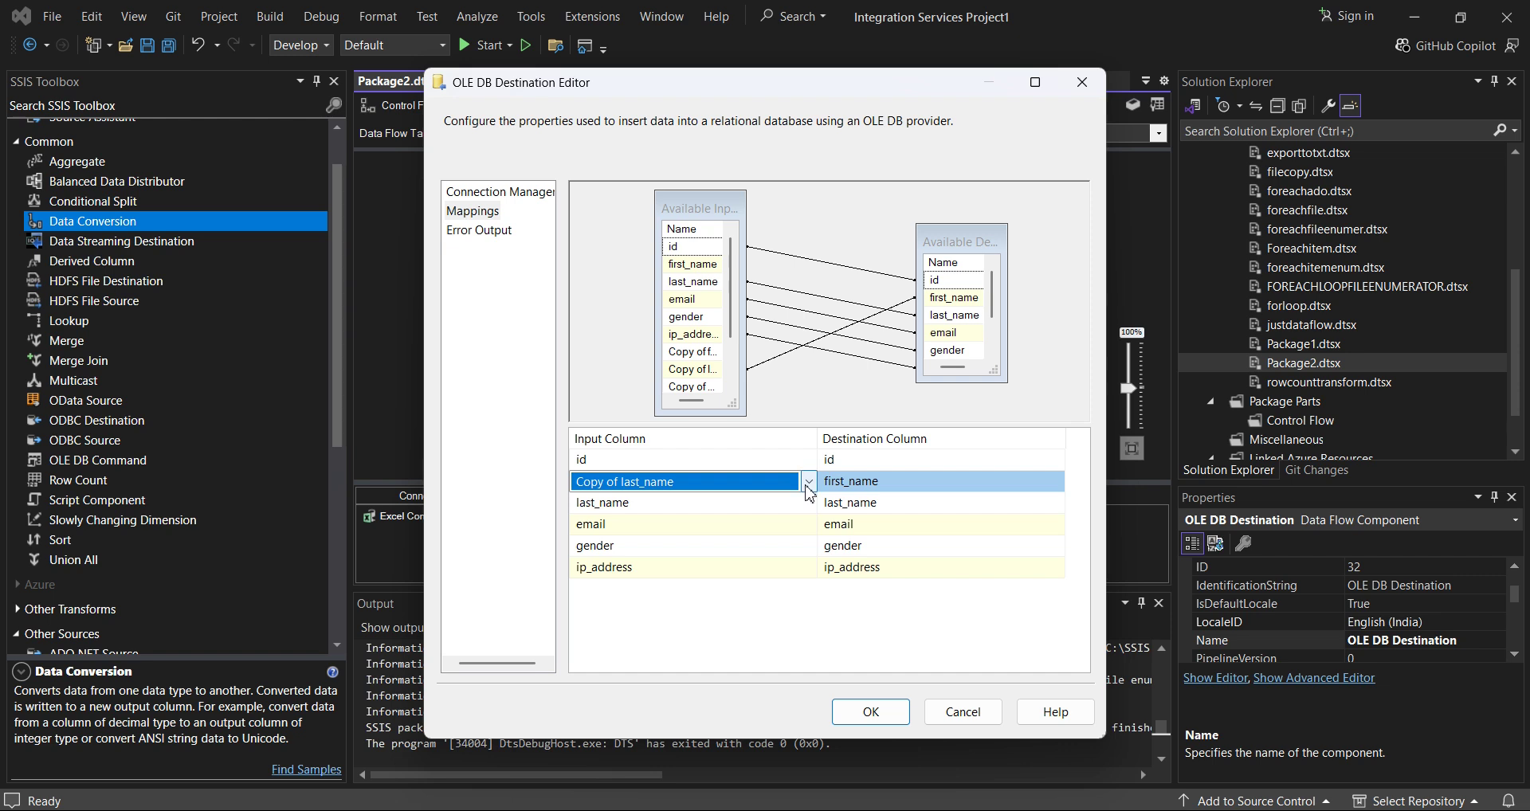
pyautogui.click(808, 481)
pyautogui.click(689, 524)
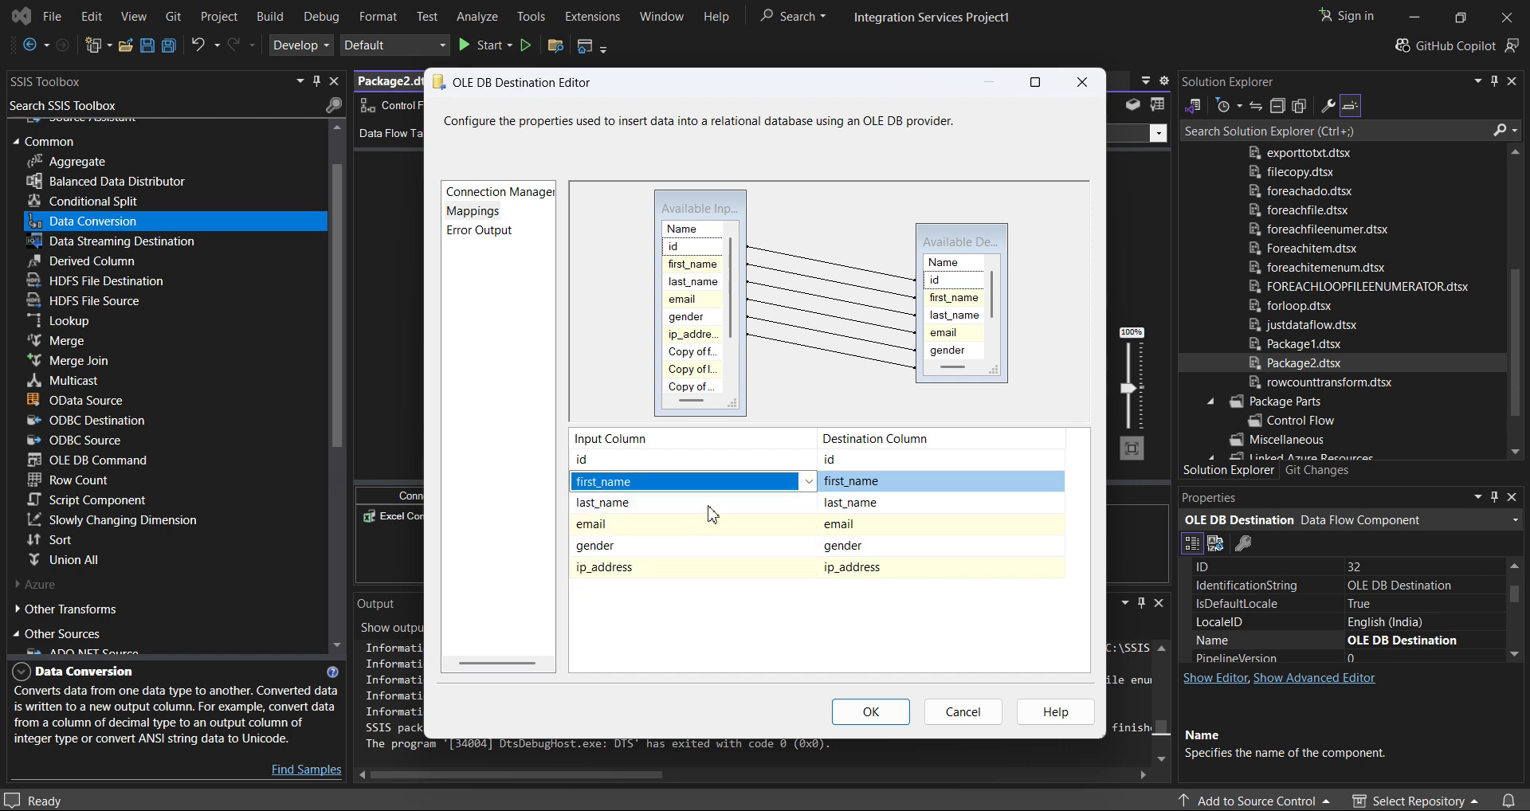
pyautogui.click(755, 486)
pyautogui.click(691, 538)
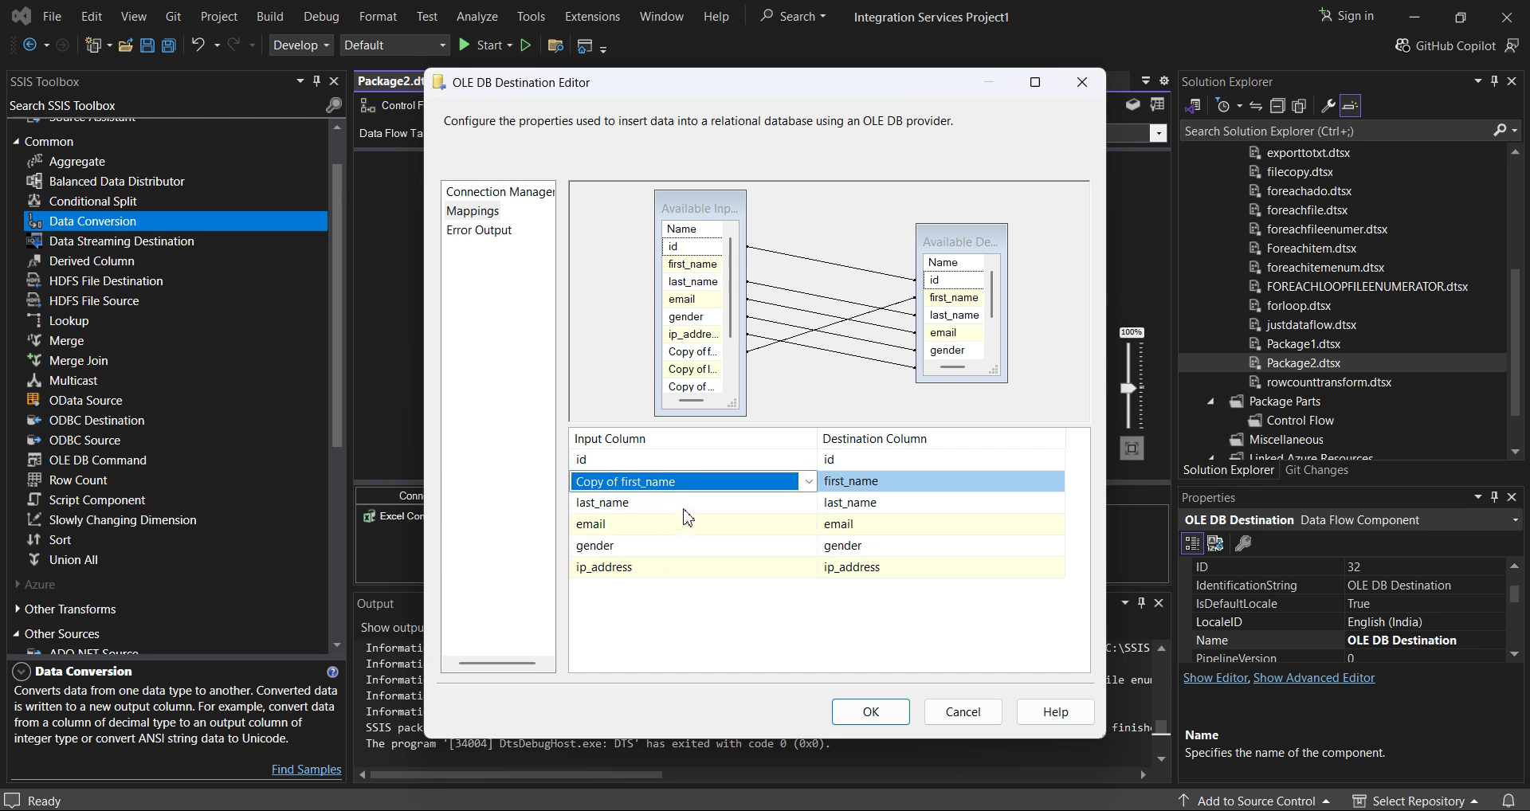
pyautogui.click(720, 504)
pyautogui.click(809, 503)
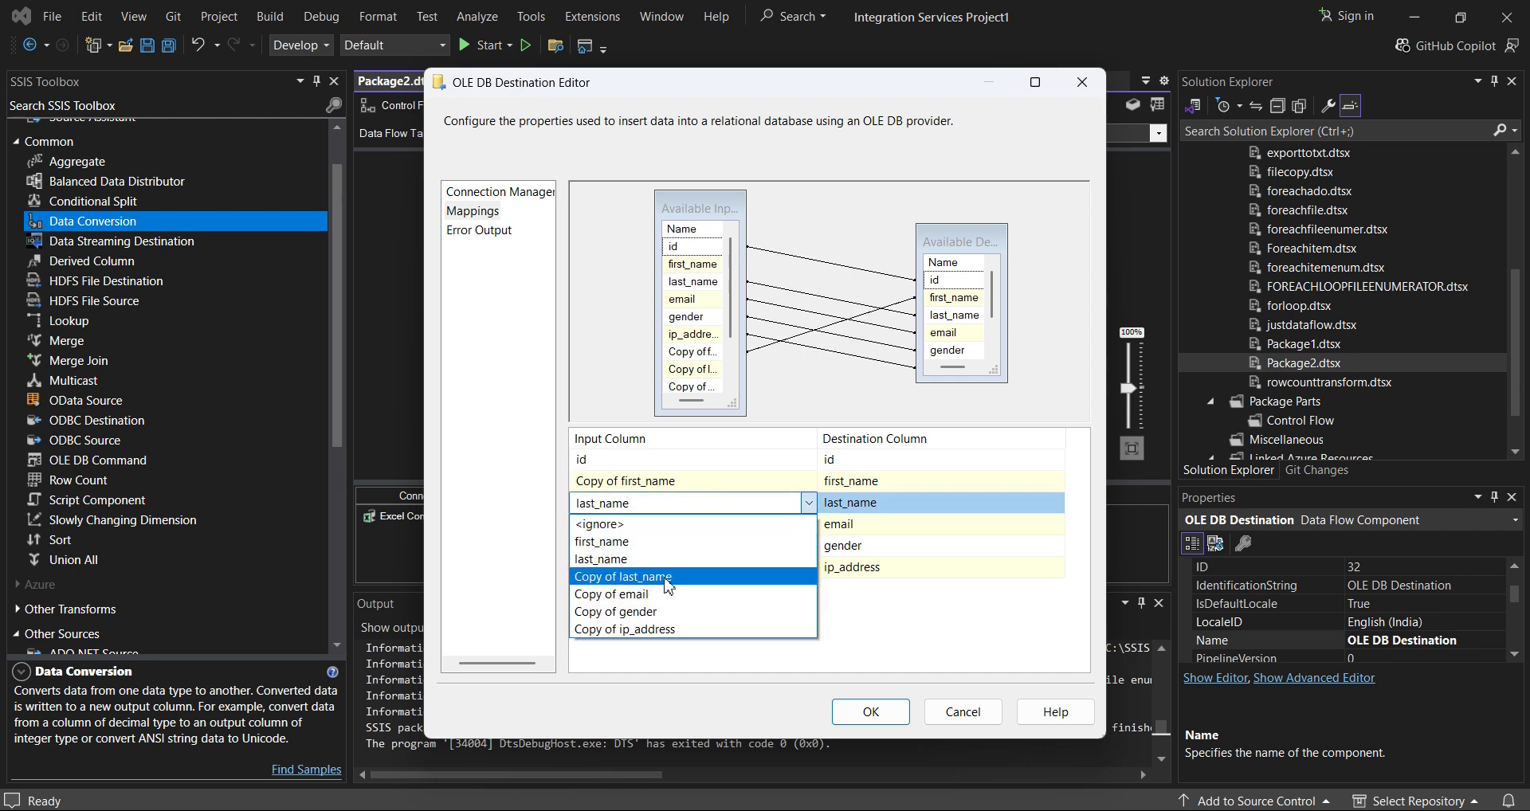
pyautogui.click(662, 580)
# Step: Map Copy of email, Copy of gender and Copy of ip_address to destination columns email, gender and ip_address, and accept the destination settings
pyautogui.click(692, 526)
pyautogui.click(809, 524)
pyautogui.click(682, 618)
pyautogui.click(660, 550)
pyautogui.click(808, 546)
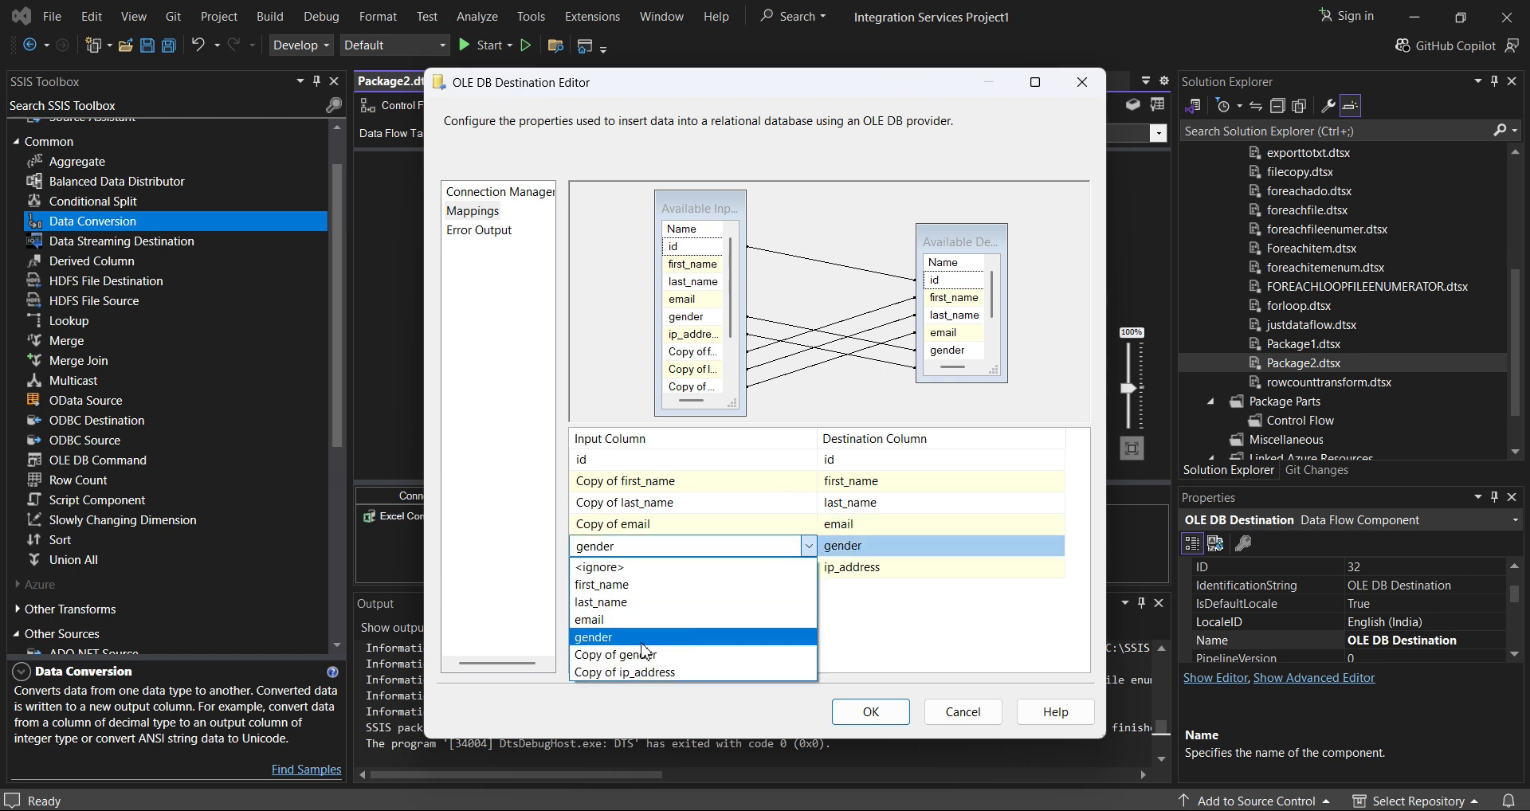
pyautogui.click(673, 653)
pyautogui.click(673, 567)
pyautogui.click(809, 567)
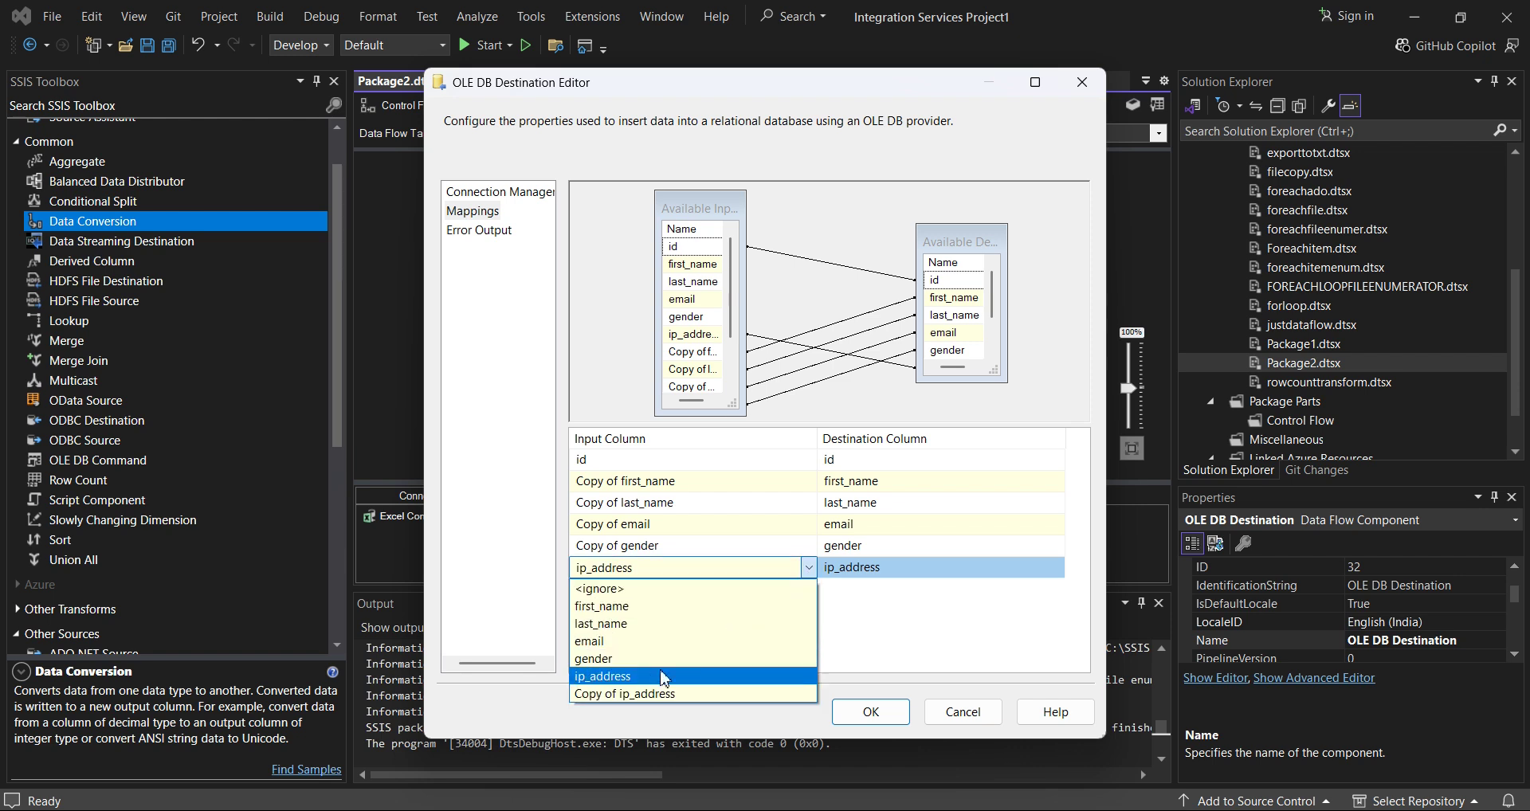
pyautogui.click(677, 691)
pyautogui.click(875, 713)
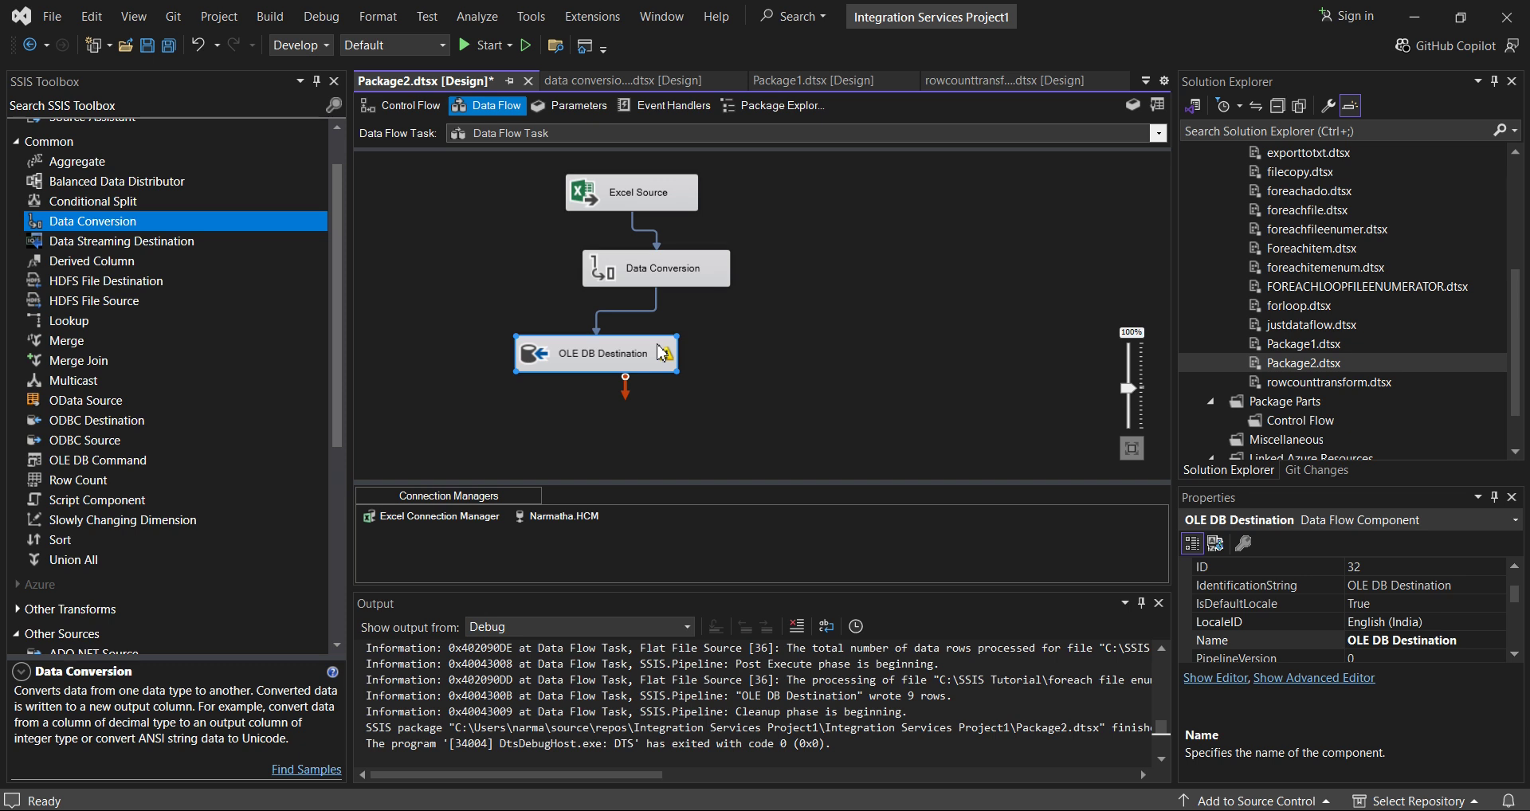
# Step: Save Package2.dtsx and run it
pyautogui.click(147, 46)
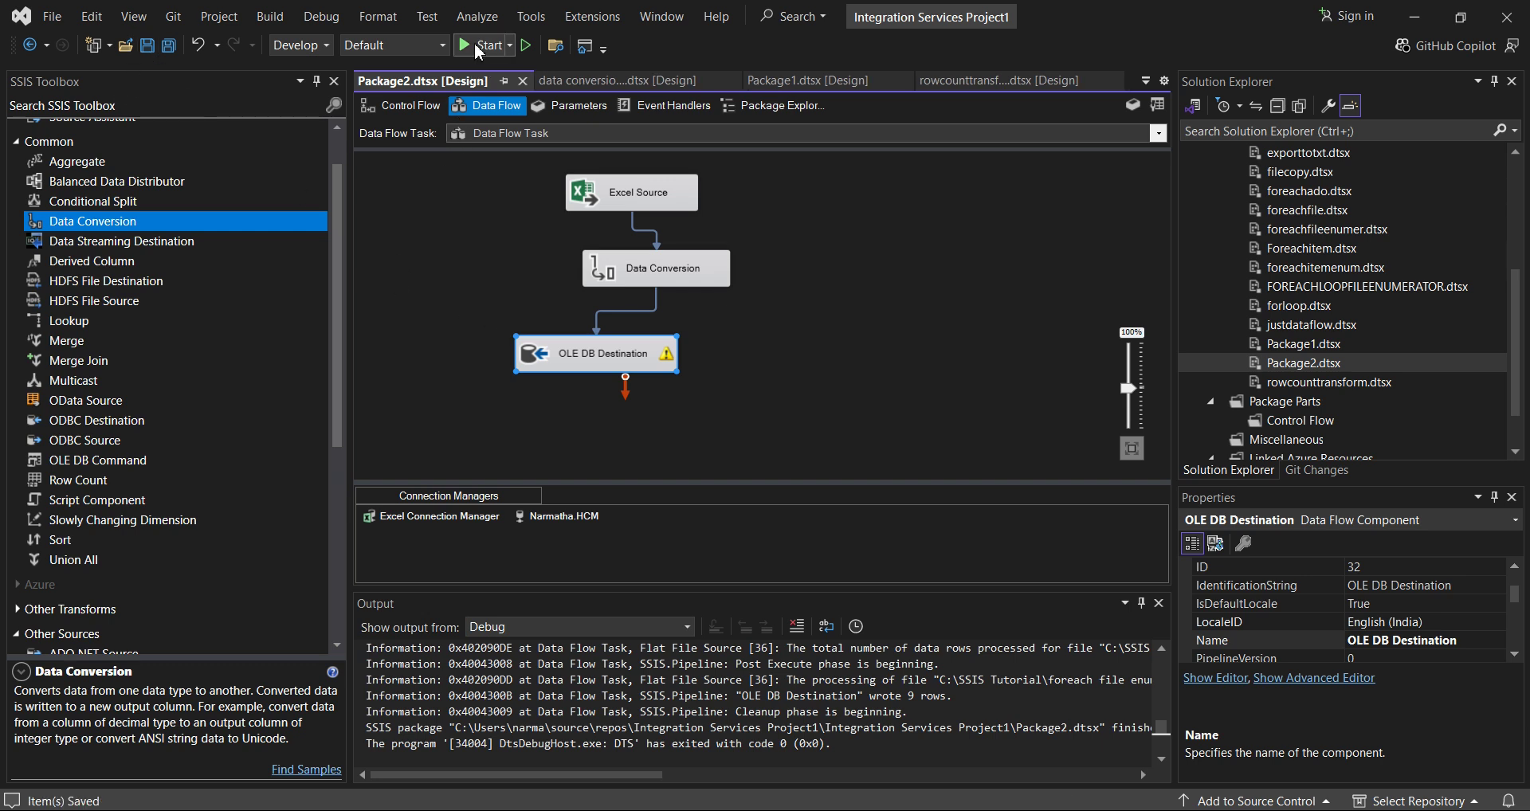
pyautogui.click(477, 46)
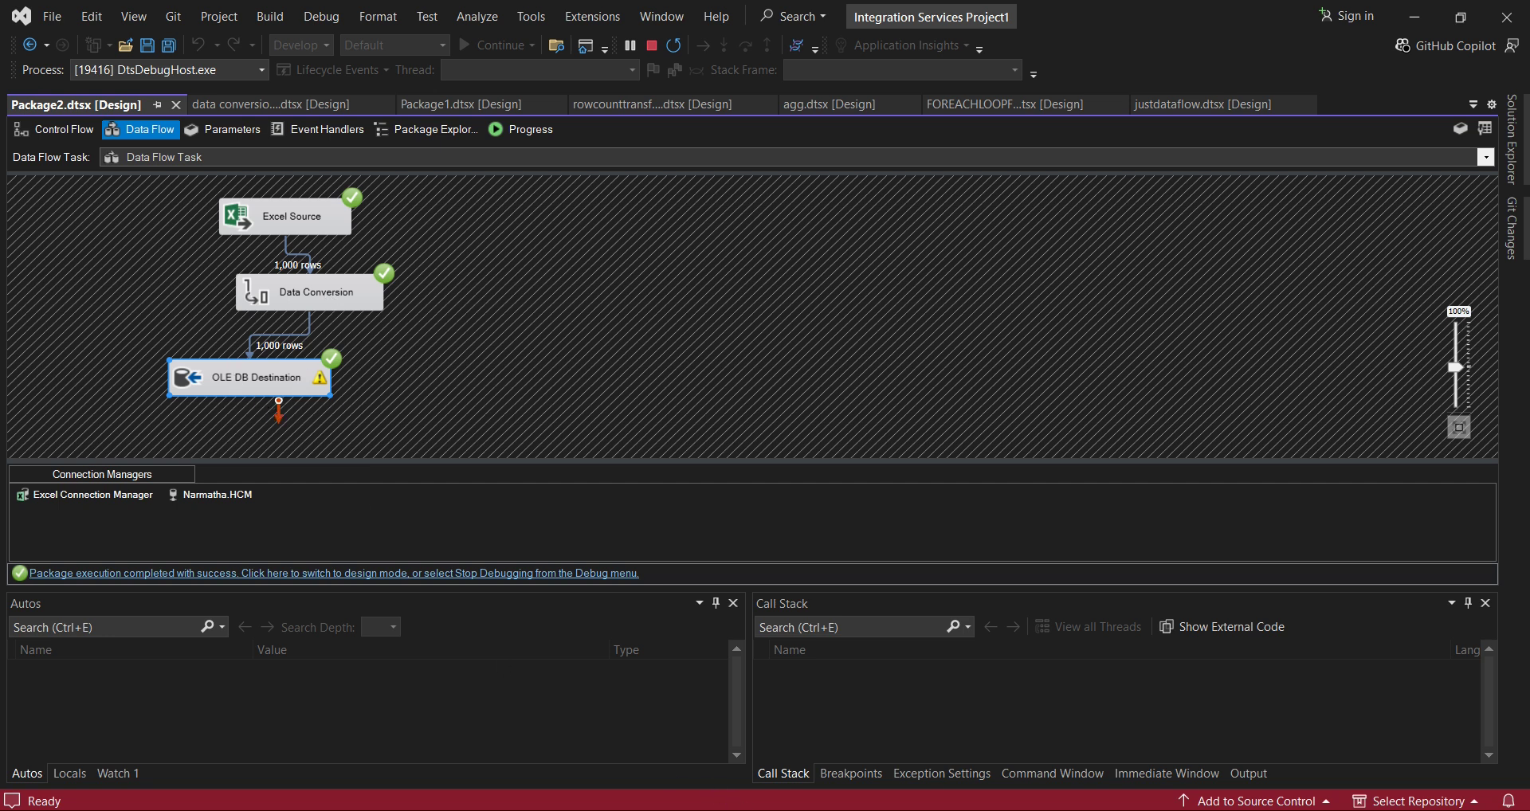
# Step: In SQL Server Management Studio, add "select * from TestingData" below the table script, execute only that statement and browse the rows
pyautogui.click(807, 741)
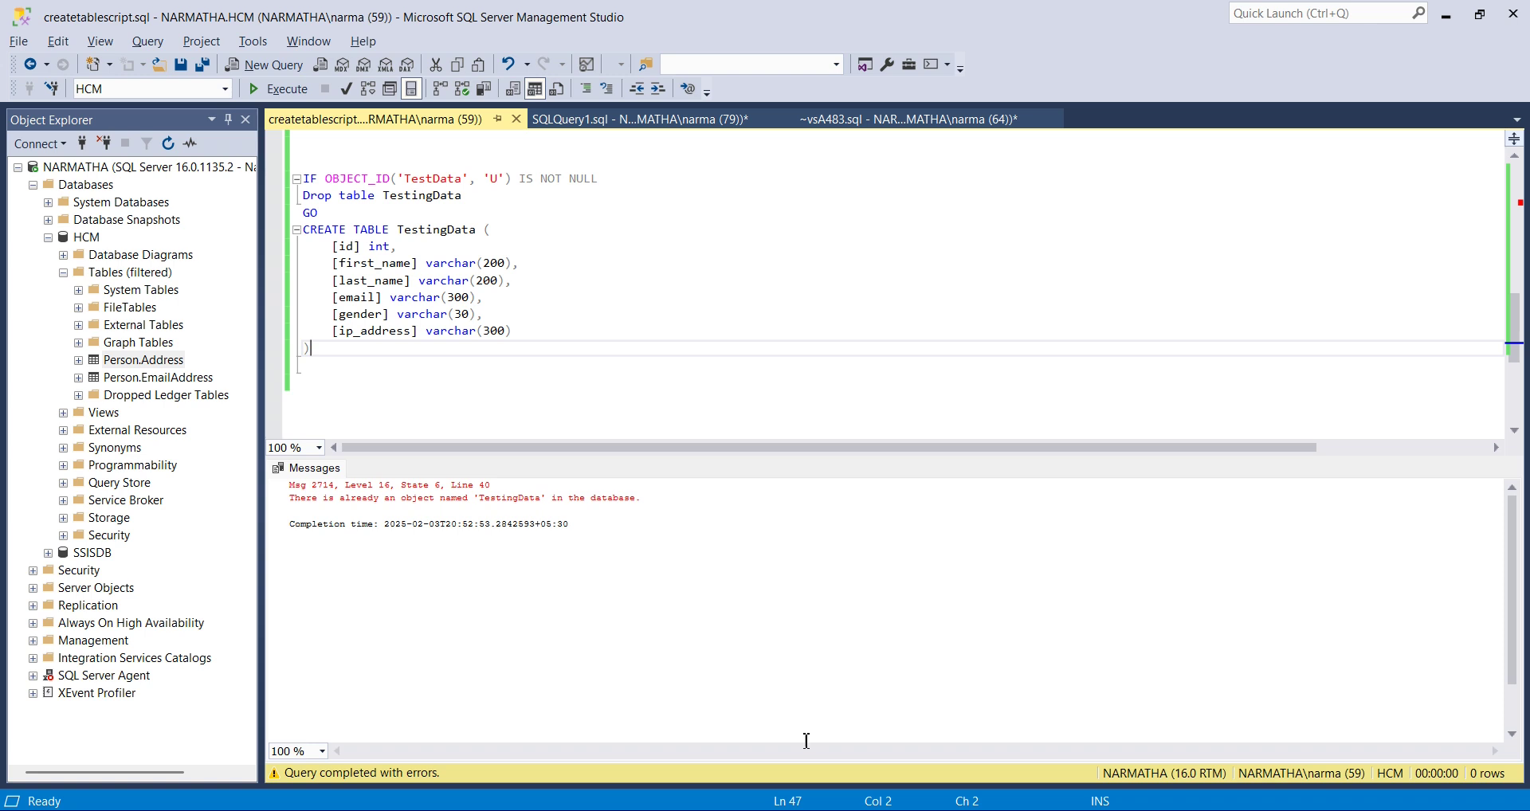
pyautogui.doubleClick(392, 199)
pyautogui.click(389, 404)
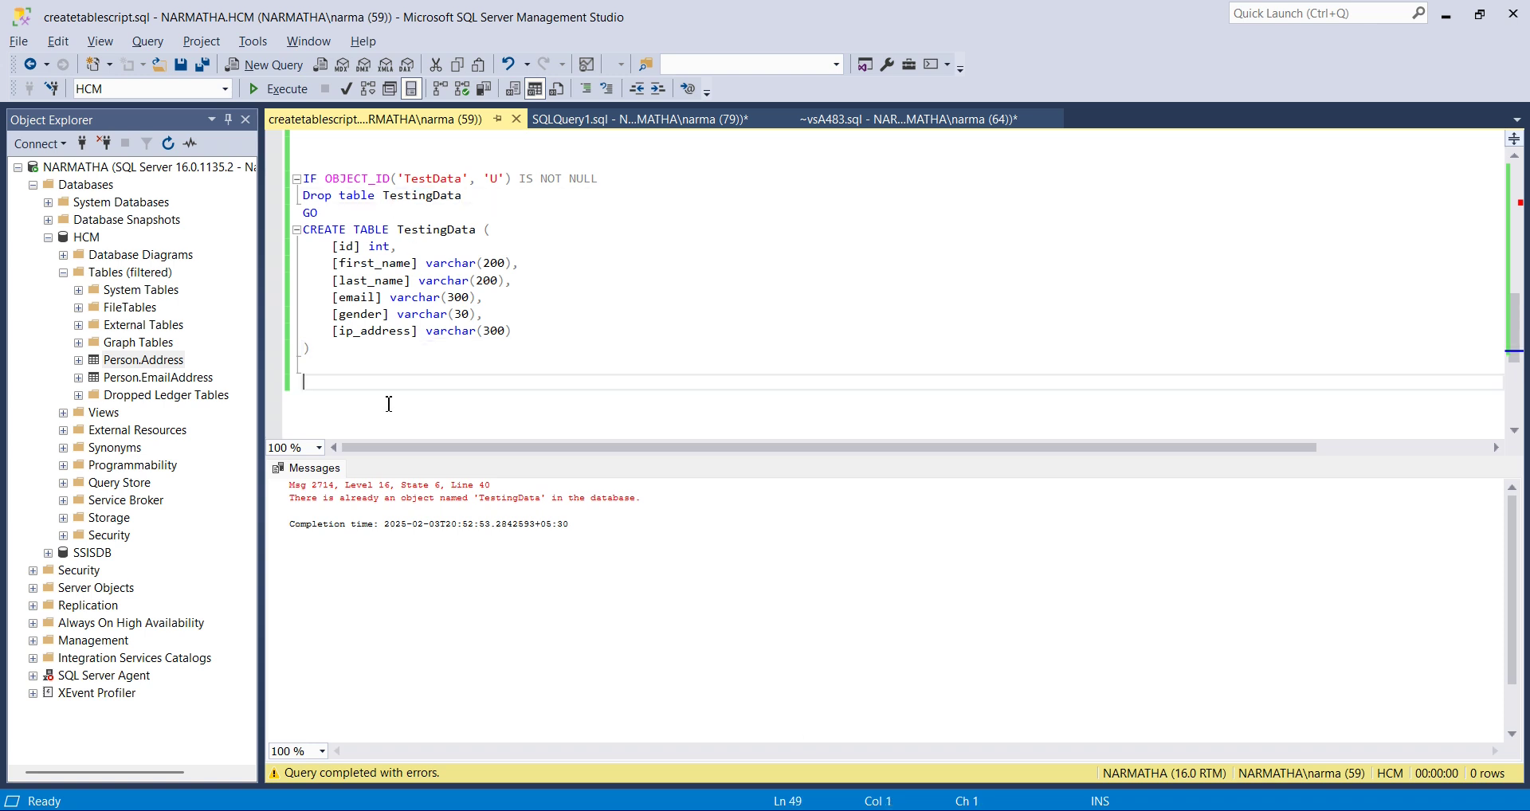
pyautogui.write('select *')
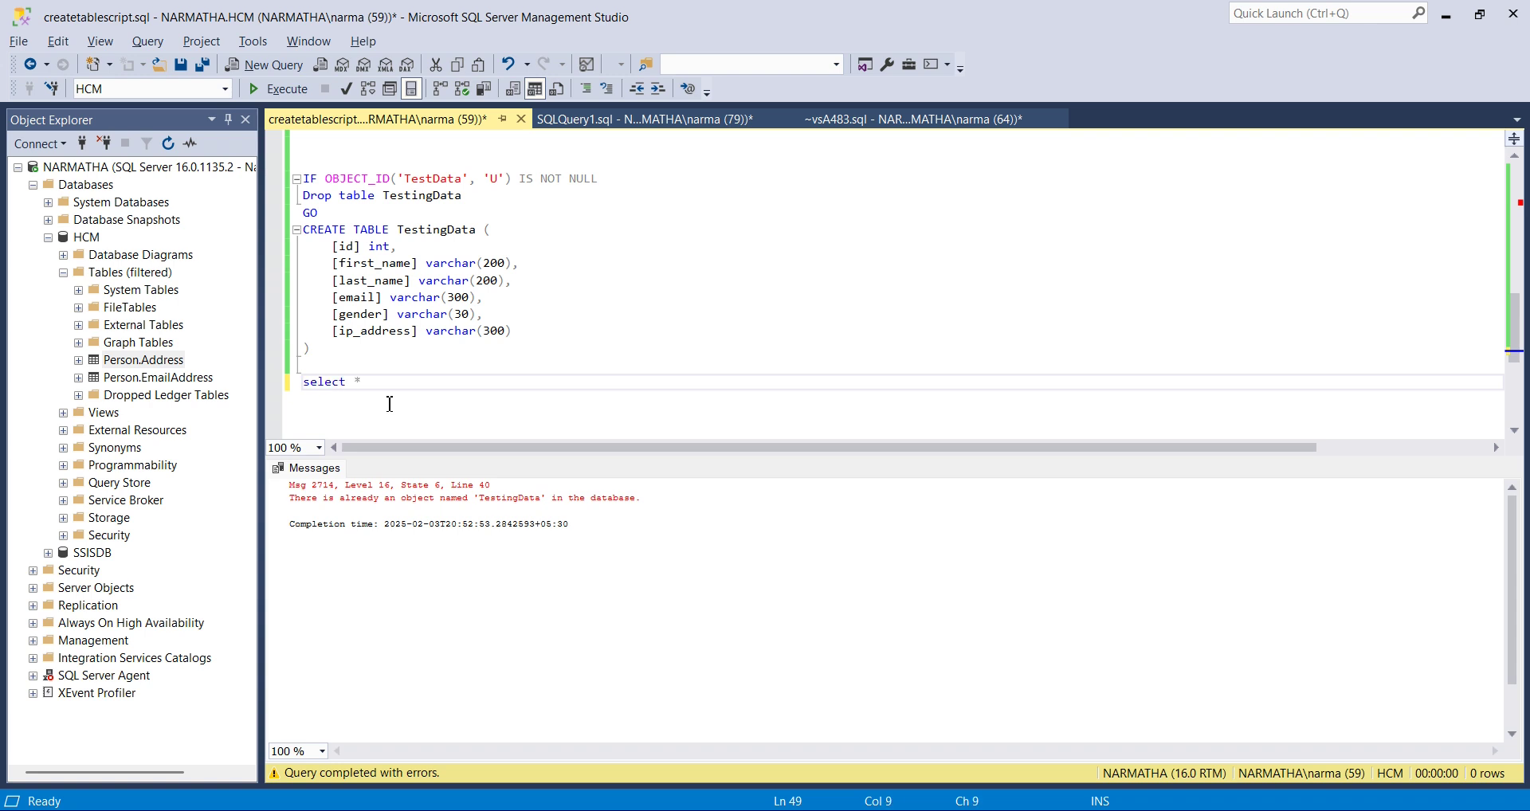
pyautogui.write(' from TestingData')
pyautogui.moveTo(513, 406); pyautogui.dragTo(266, 387)
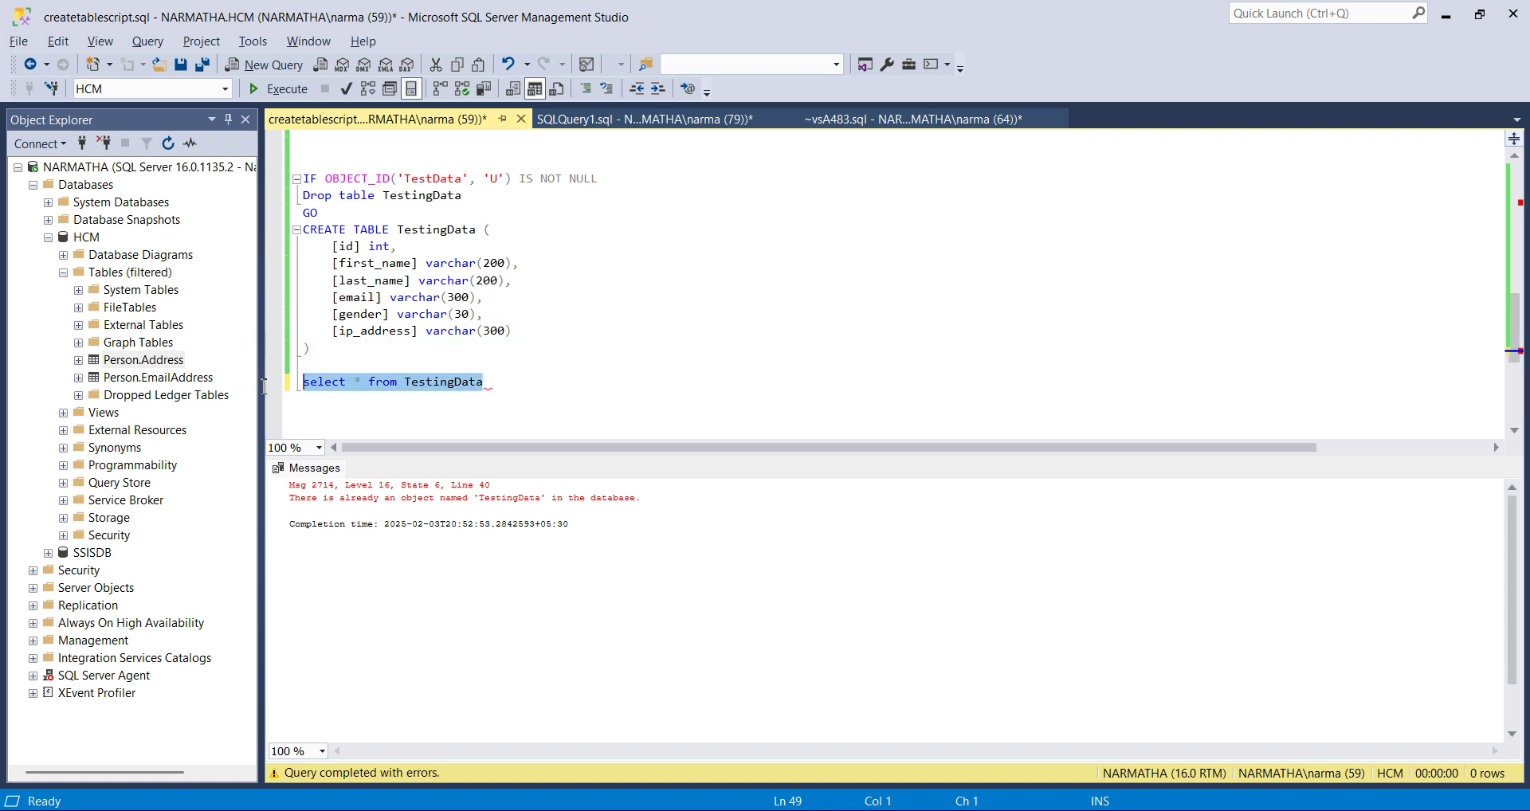
pyautogui.click(279, 88)
pyautogui.scroll(-20, 628, 682)
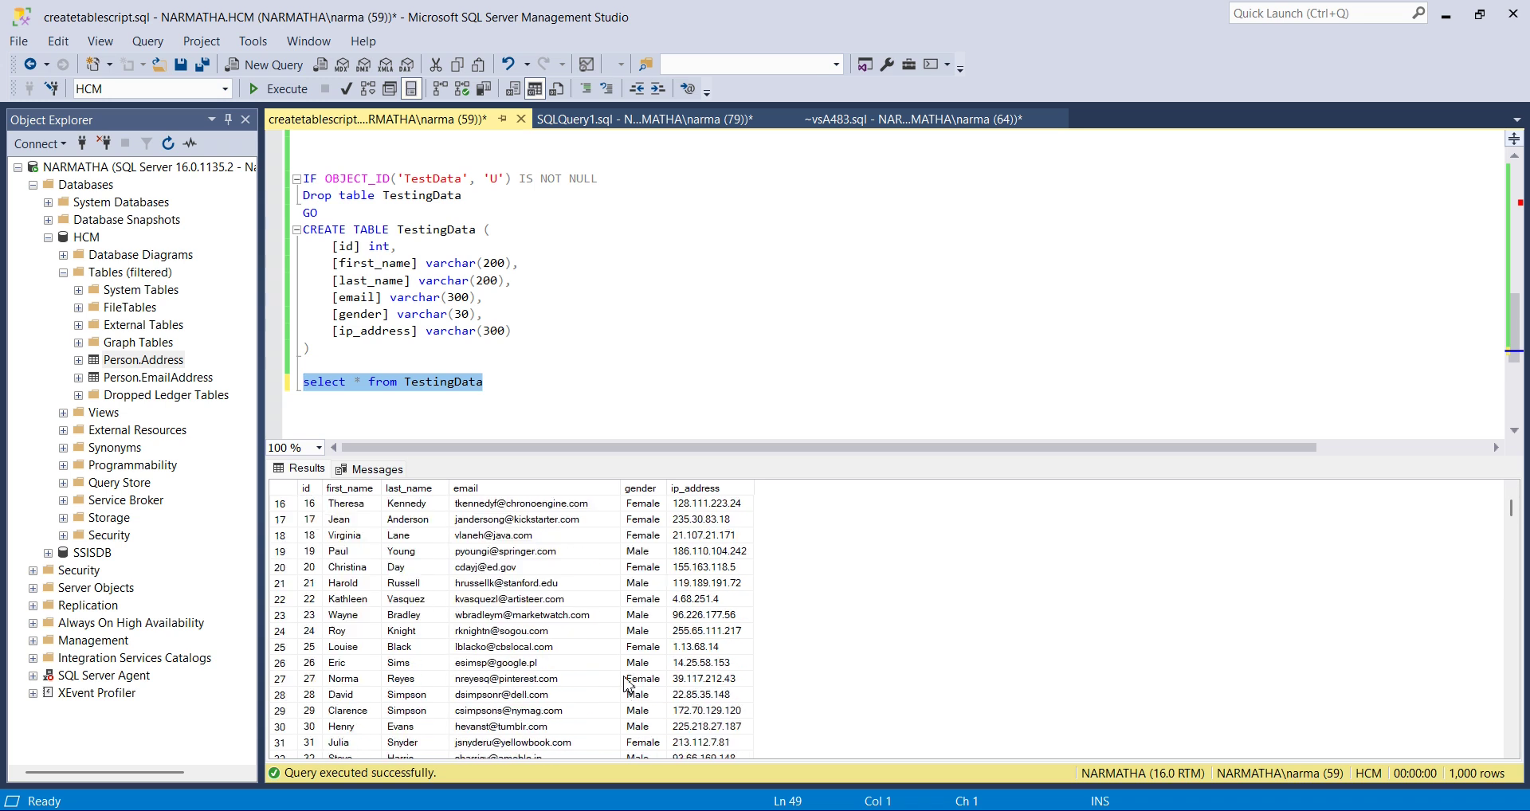
pyautogui.scroll(-1, 627, 686)
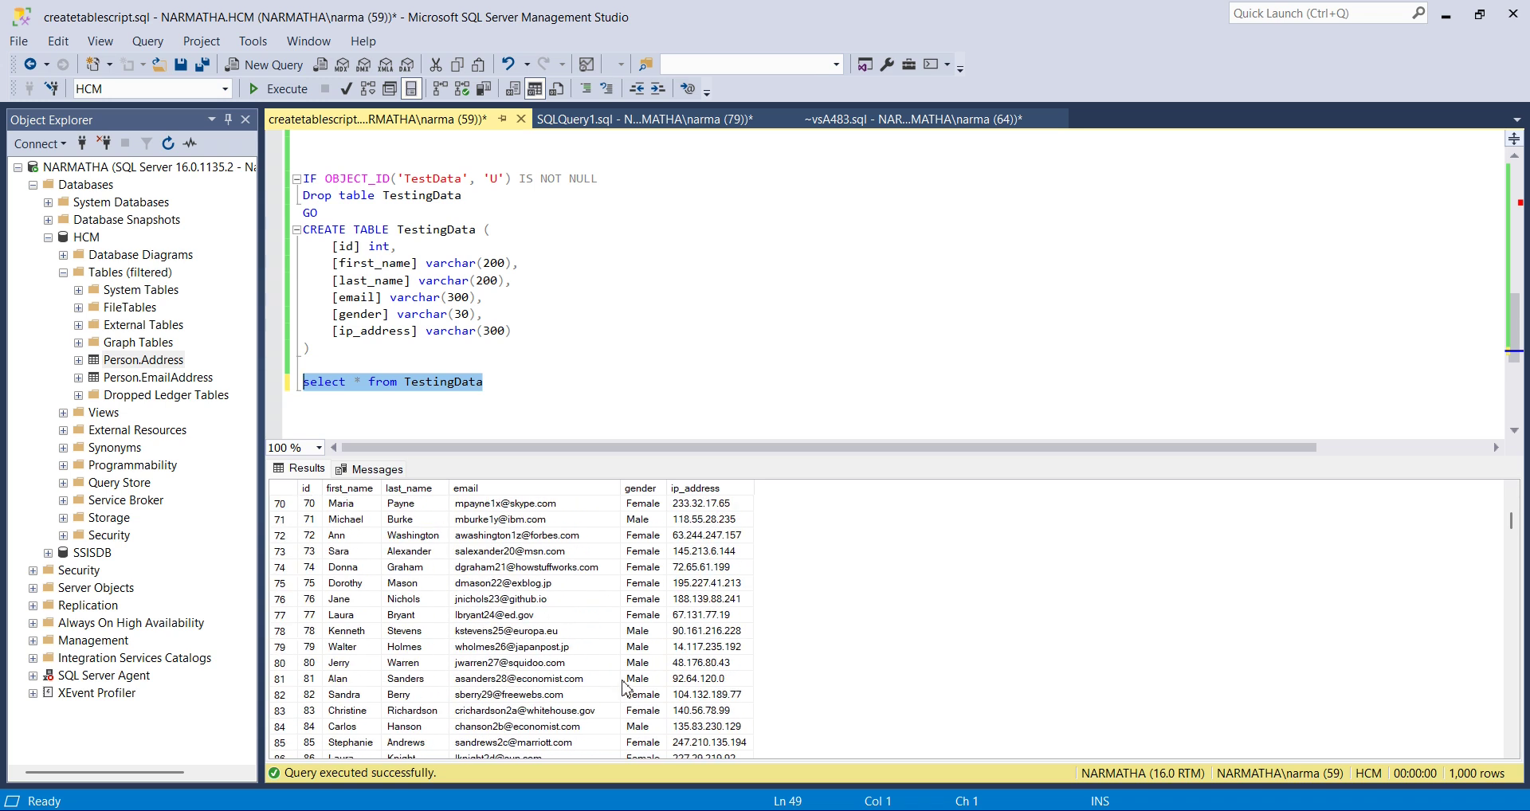